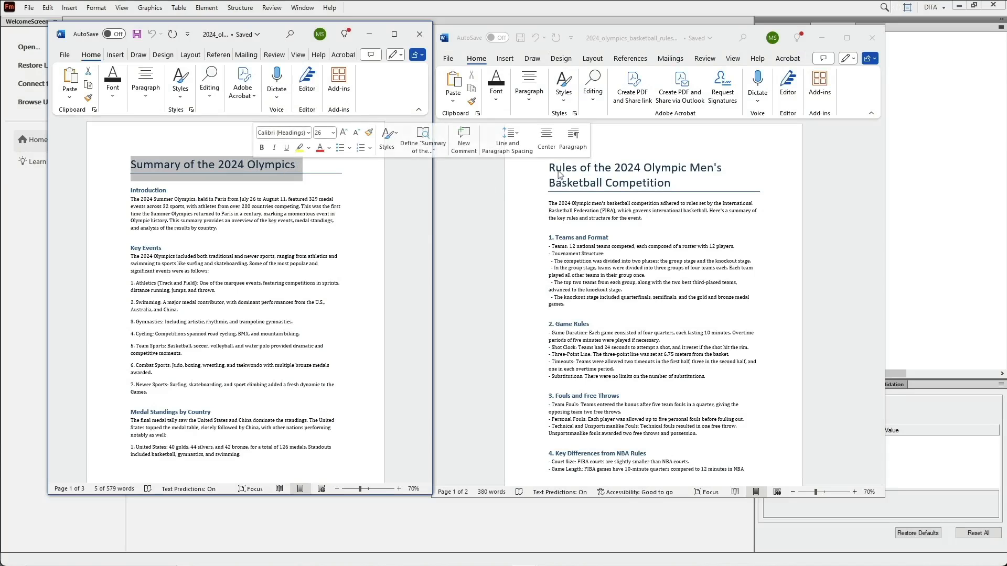
- Check which paragraph styles the title, intro paragraph and "1. Teams and Format" heading use in the basketball rules Word document
left_click(560, 167)
double_click(560, 168)
left_click(559, 168)
left_click_drag(559, 168, 660, 186)
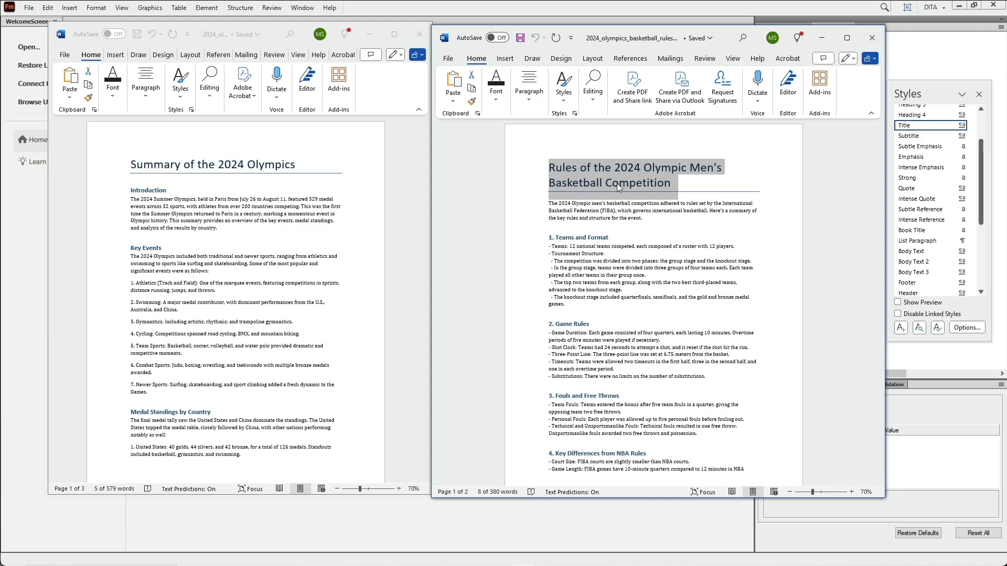
left_click(639, 210)
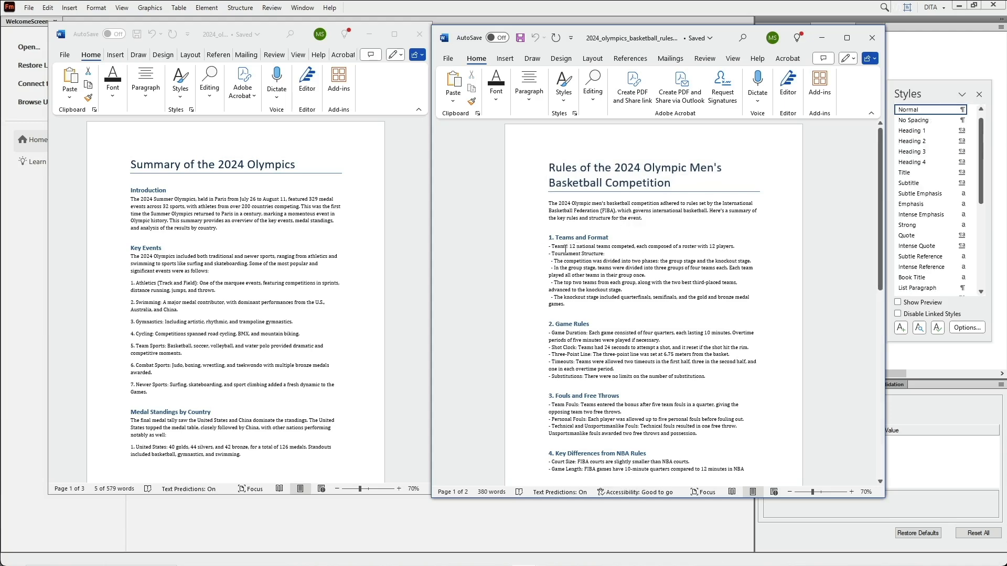
left_click_drag(586, 240, 553, 240)
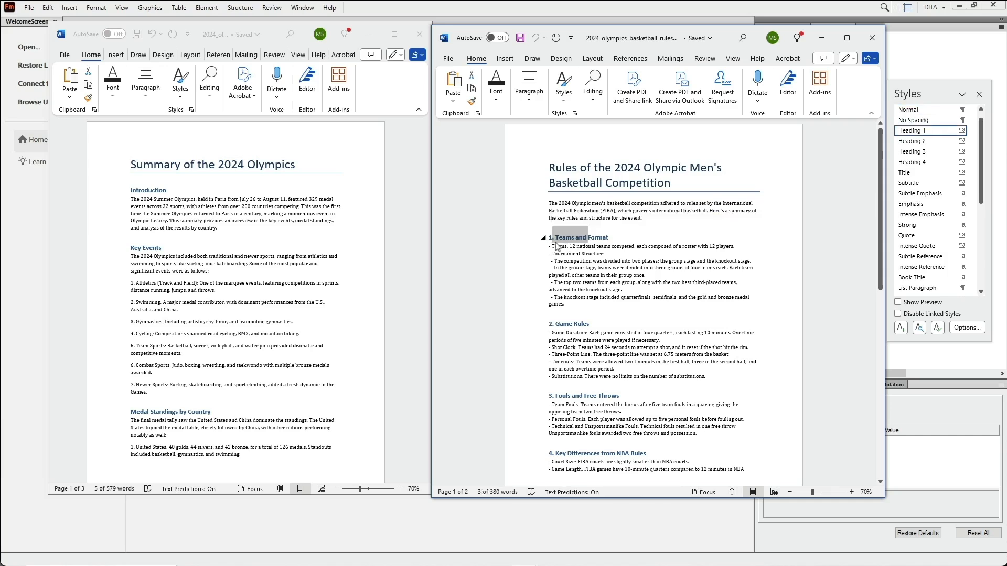
left_click(551, 239)
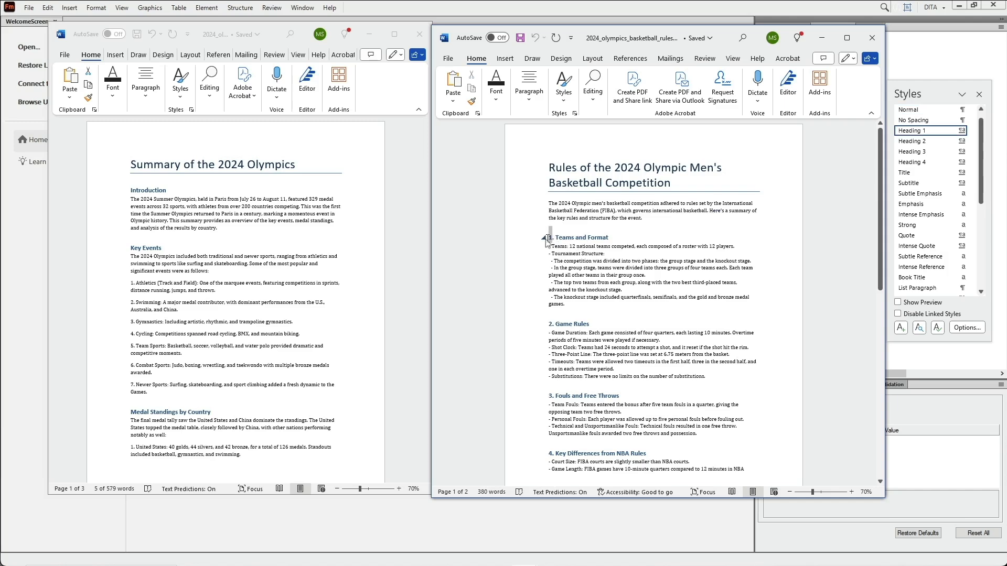
double_click(551, 239)
left_click(551, 238)
- Check the paragraph styles of the title, the Introduction heading and its body text in the Summary of the 2024 Olympics document
double_click(211, 167)
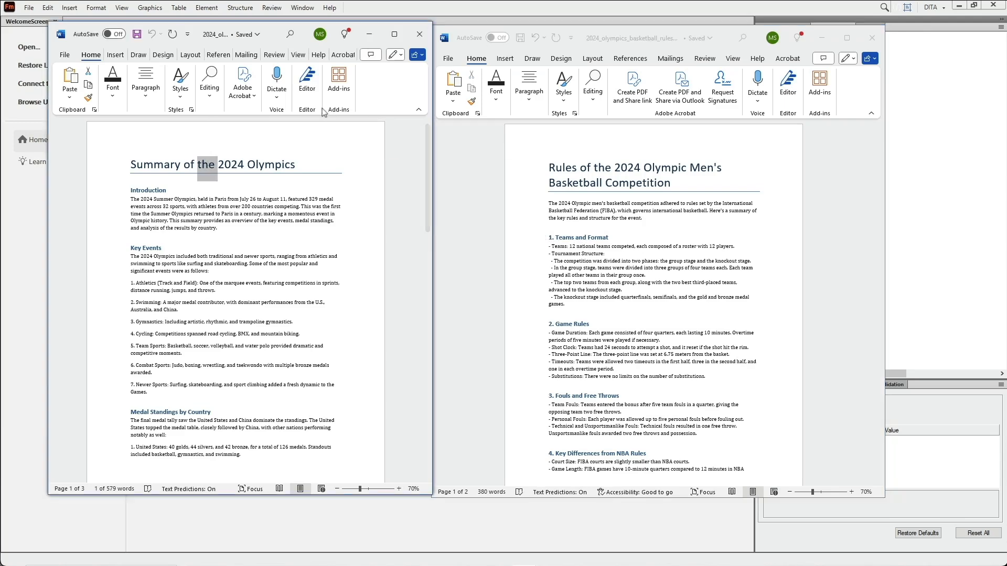
left_click(192, 111)
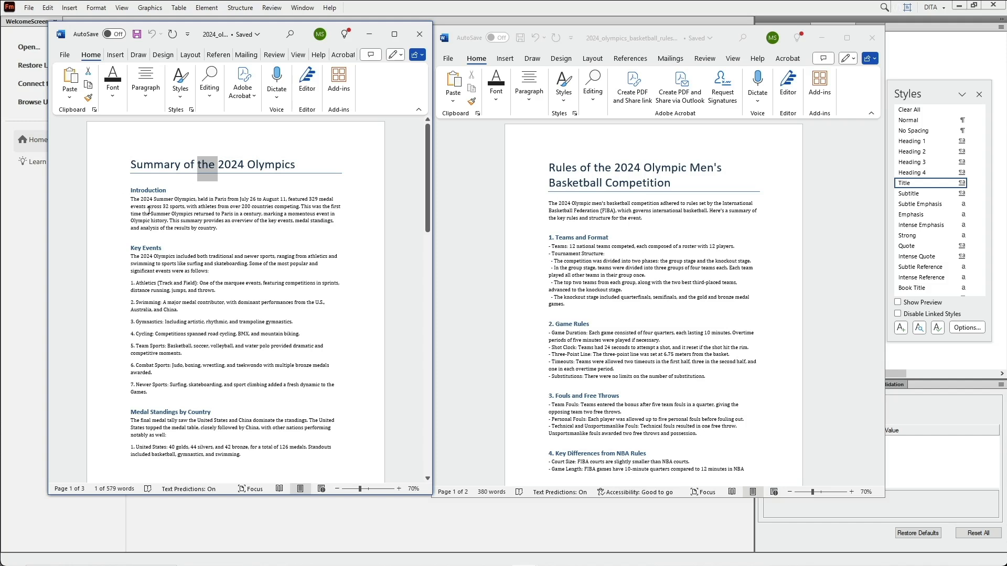
double_click(152, 189)
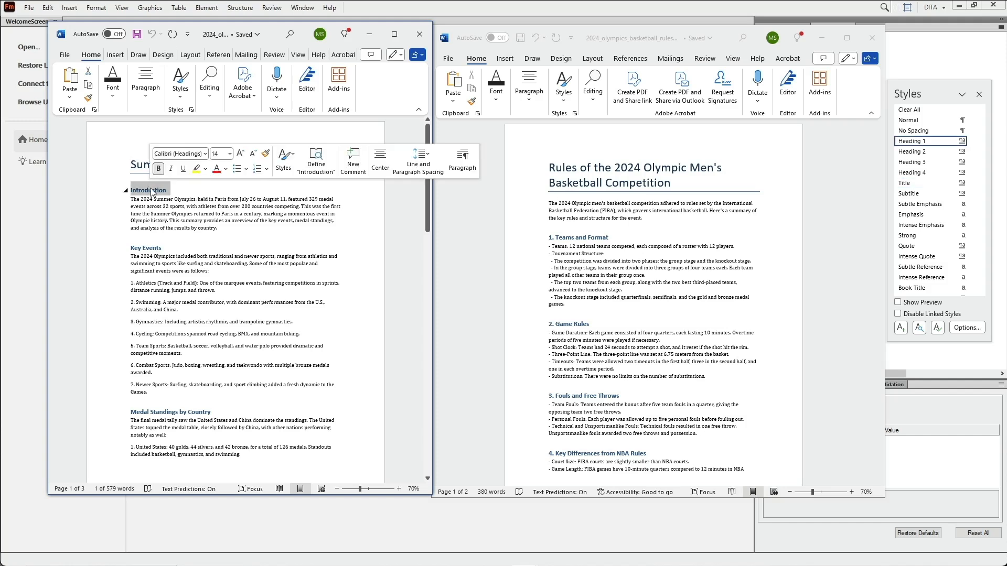
double_click(154, 207)
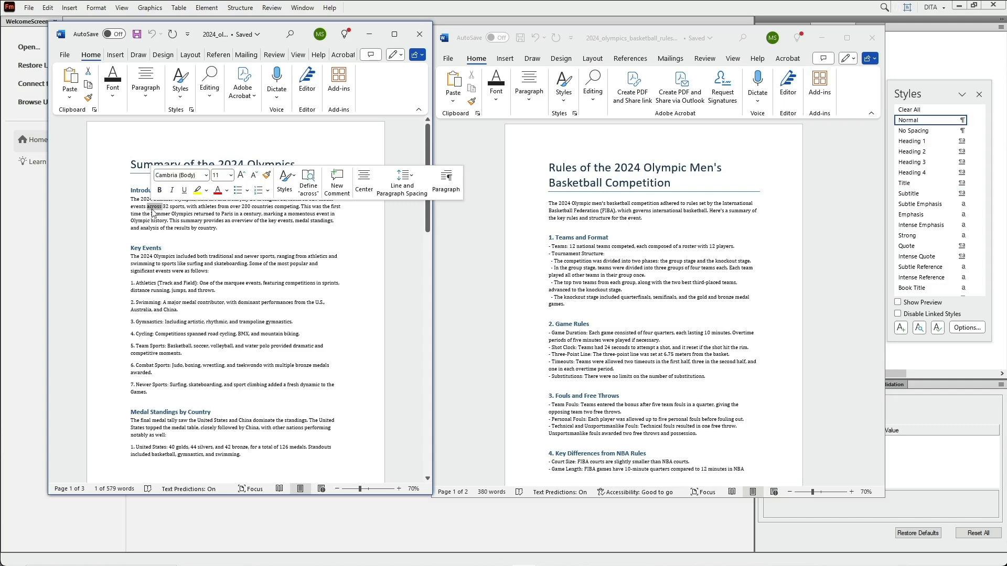
- Switch to FrameMaker and check the product interface choice in the general preferences, leaving it at Structured FrameMaker
left_click(334, 536)
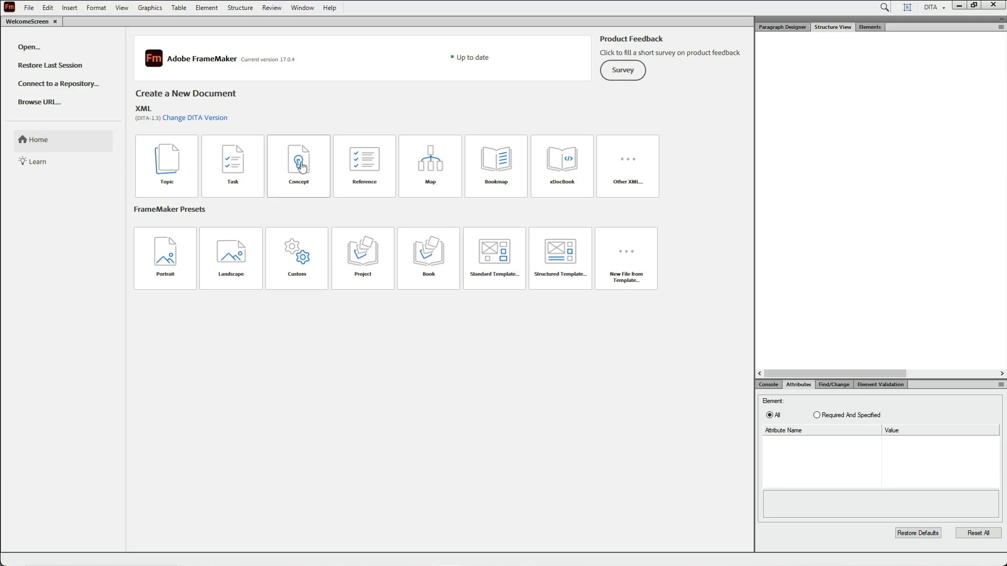
left_click(243, 14)
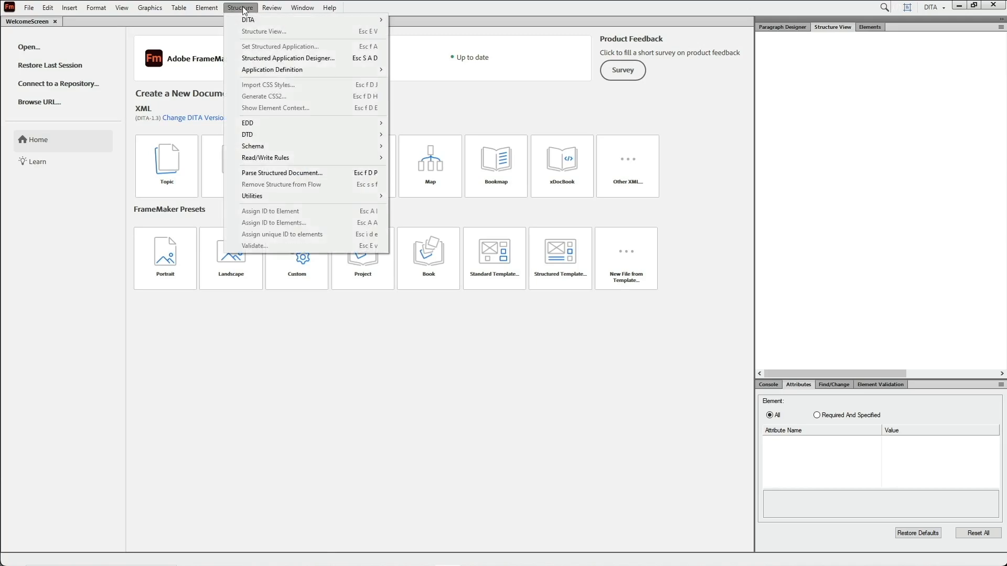
left_click(245, 11)
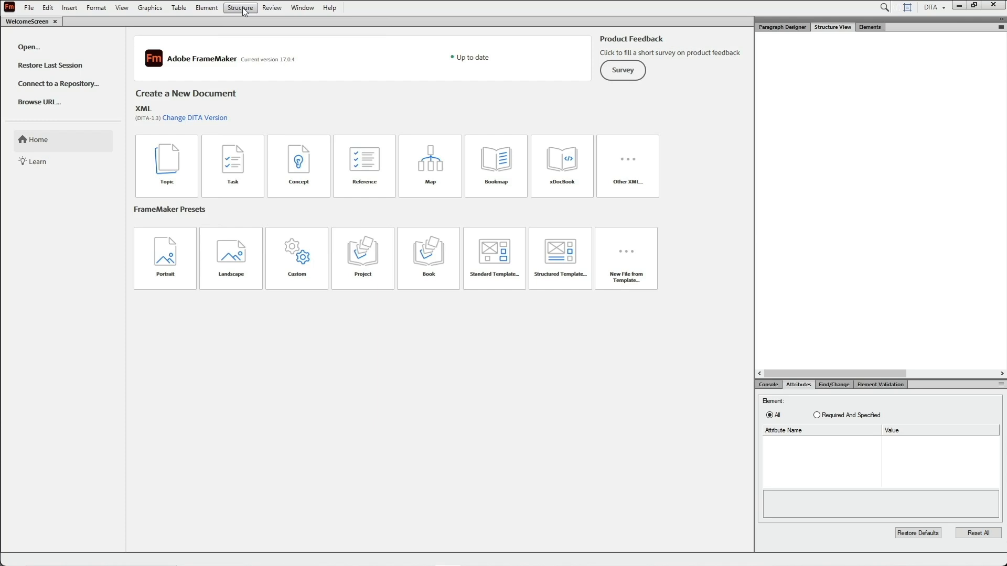
left_click(48, 10)
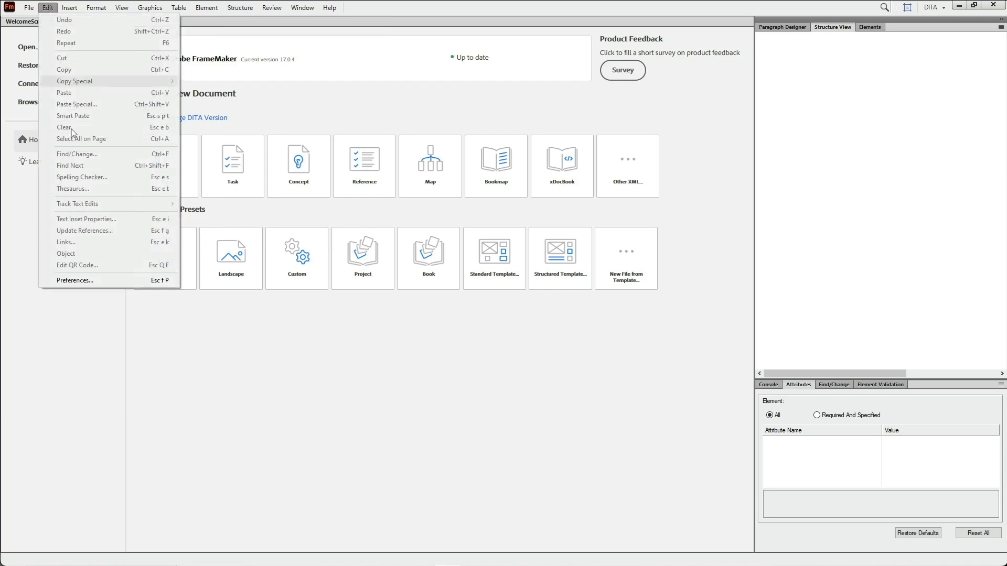
left_click(83, 282)
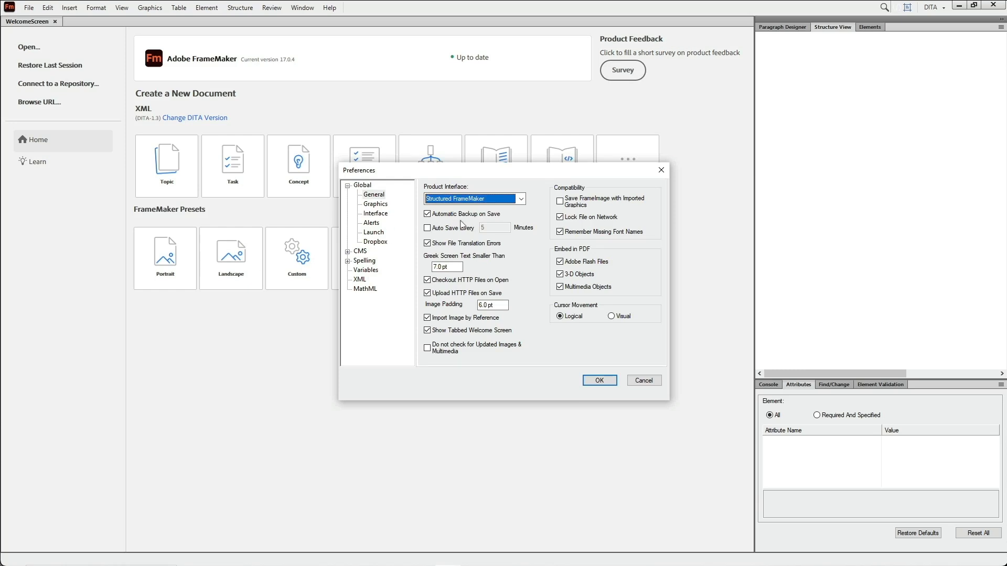
left_click(521, 200)
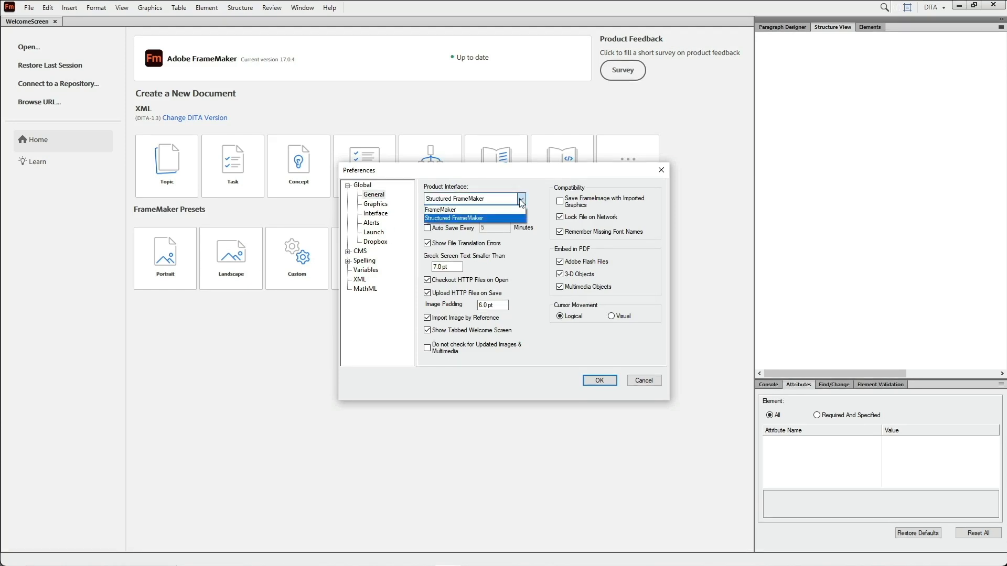
left_click(498, 220)
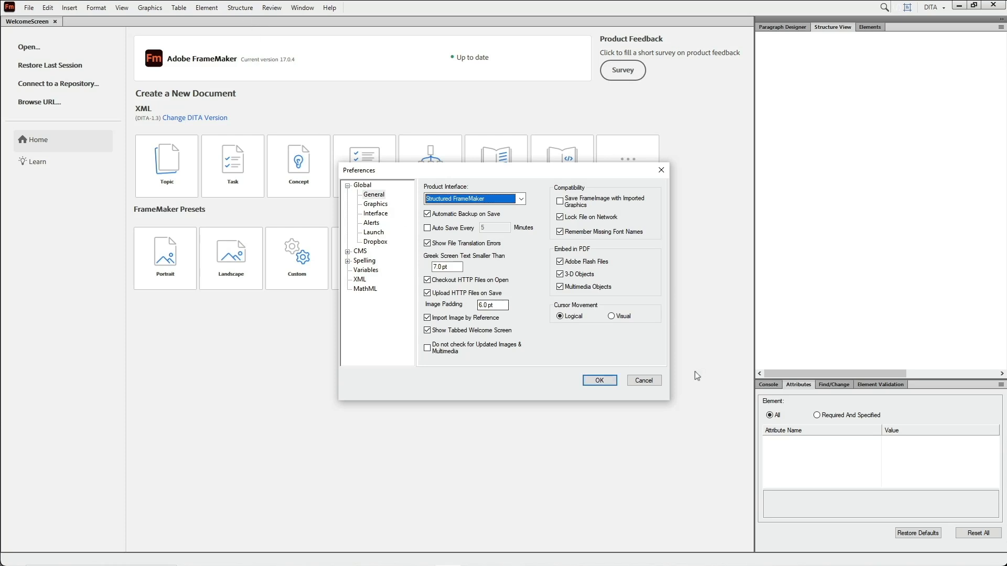
left_click(644, 381)
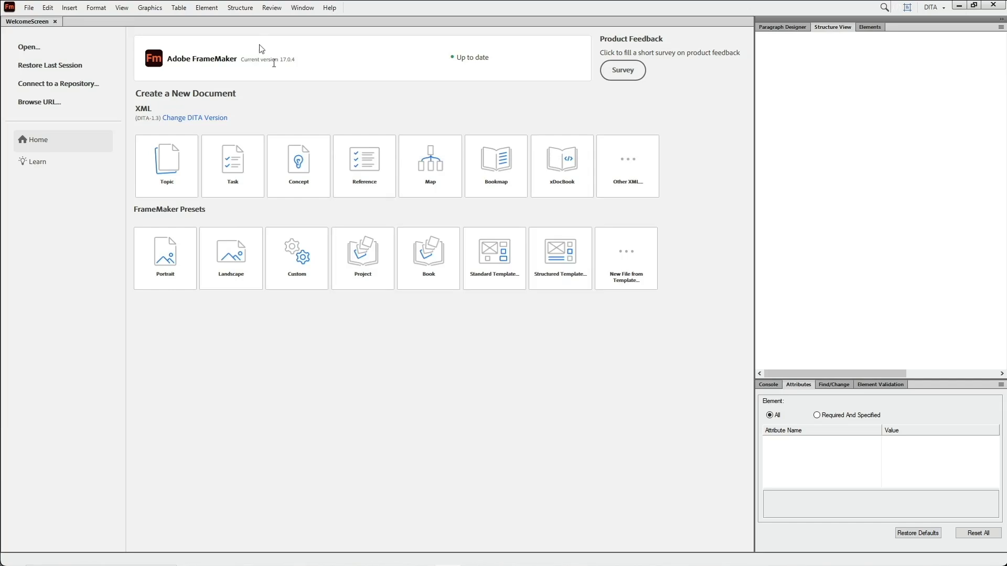
- Convert the Word file 2024_olympics_summary.docx to DITA with the style2tagMap.xml style map, outputting to the DITA Output folder
left_click(241, 9)
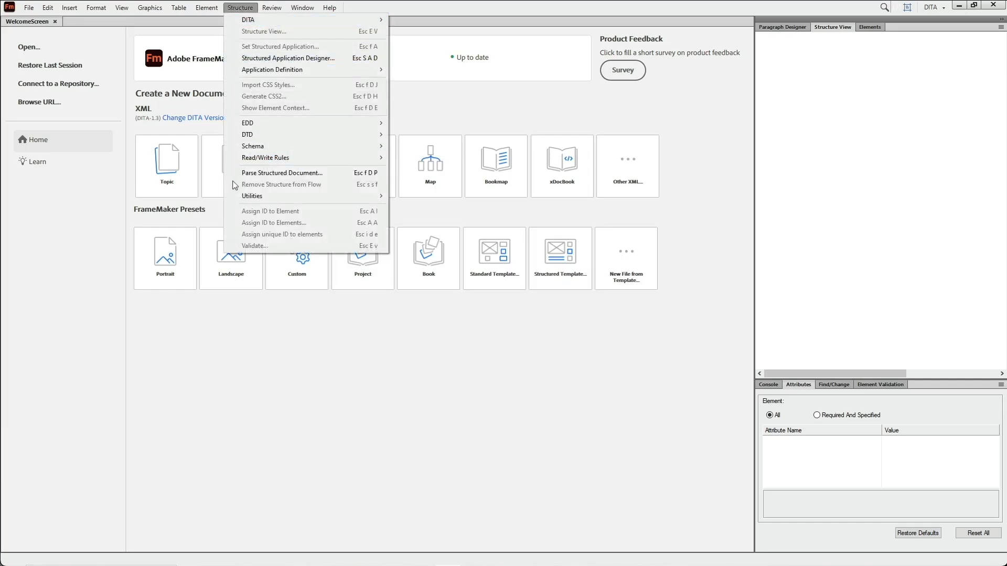
mouse_move(245, 201)
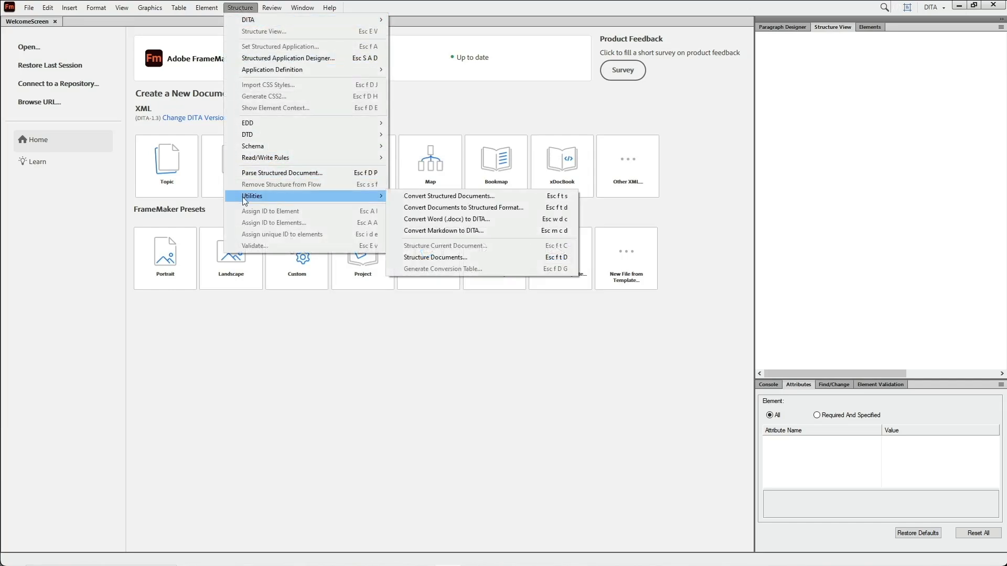
left_click(431, 221)
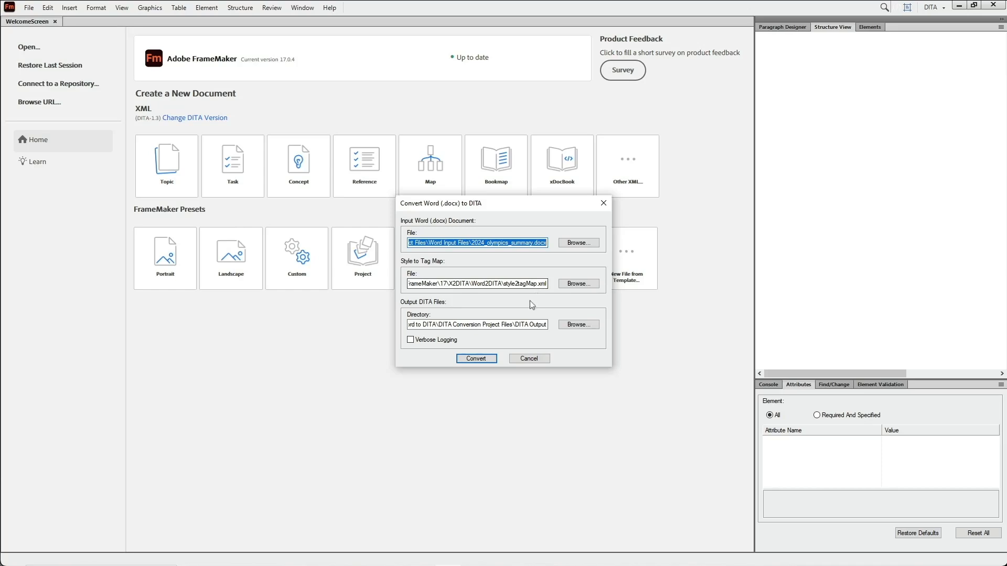
left_click_drag(516, 325, 549, 329)
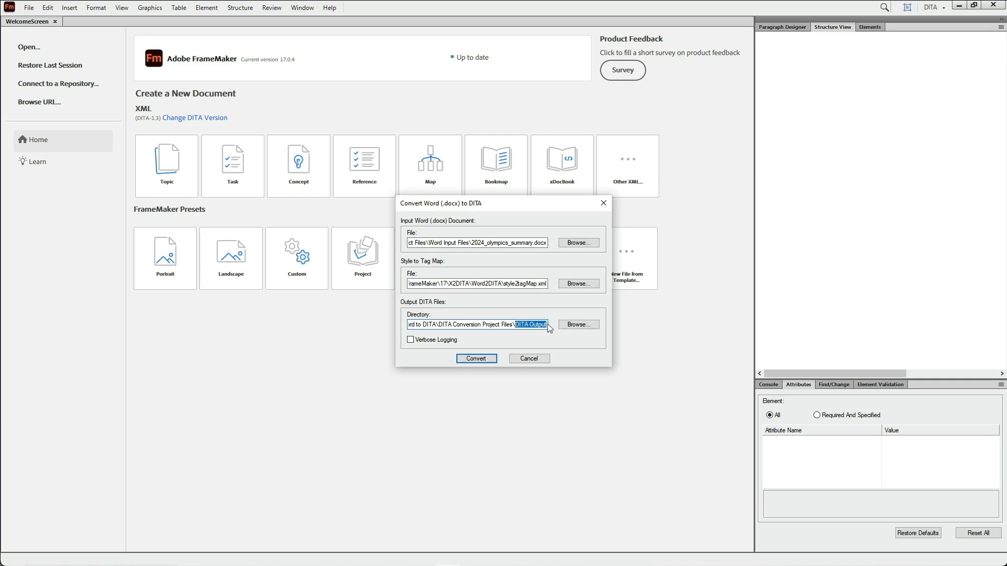
left_click(477, 360)
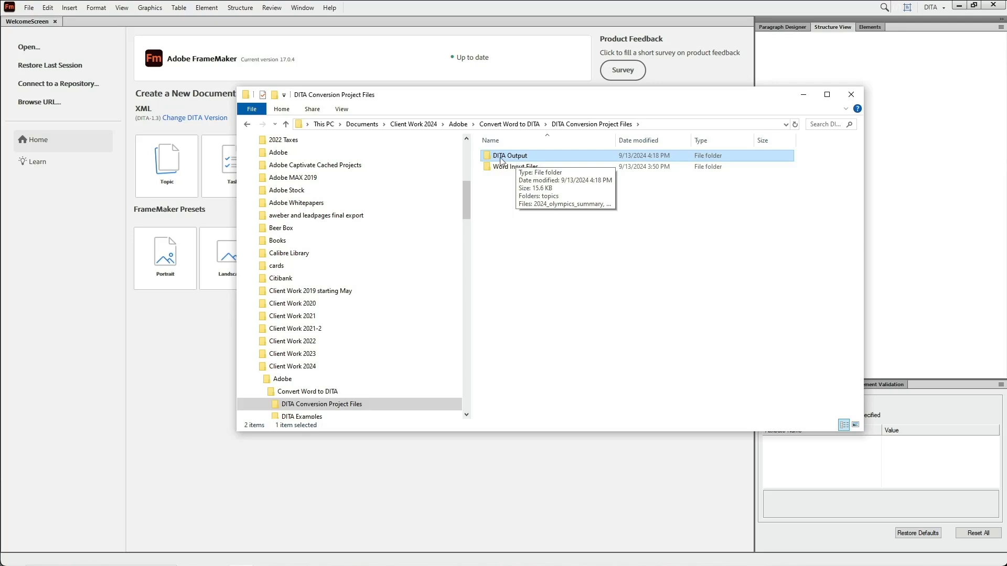
- In File Explorer, look through the Convert Word to DITA, DITA Conversion Project Files and Word Input Files folders
left_click(499, 157)
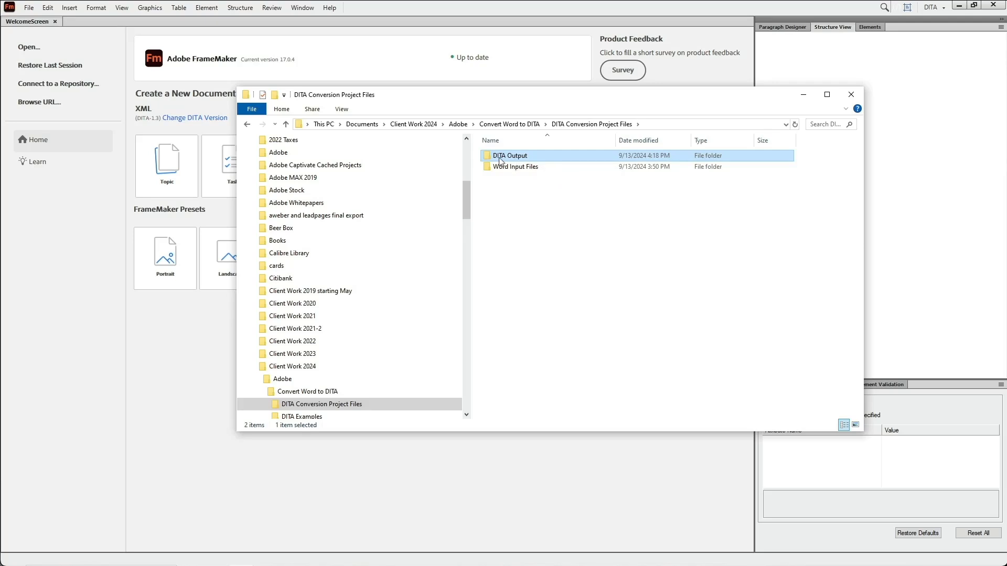
left_click(513, 126)
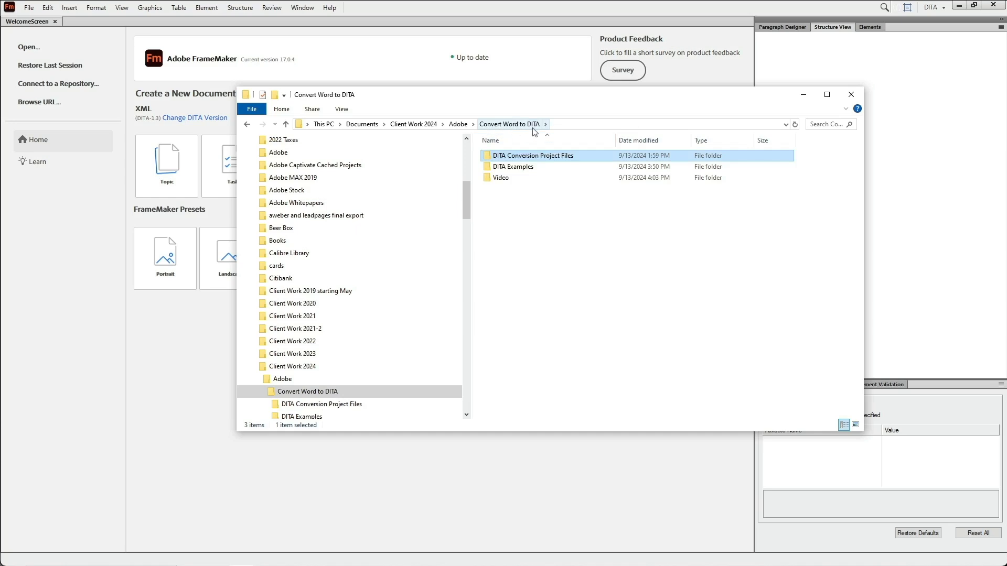
double_click(519, 158)
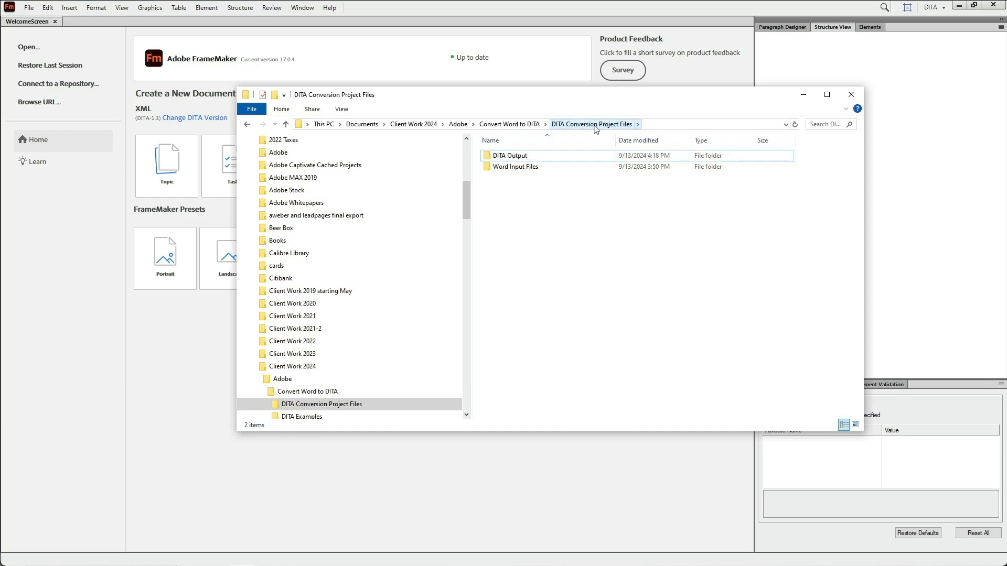
double_click(503, 167)
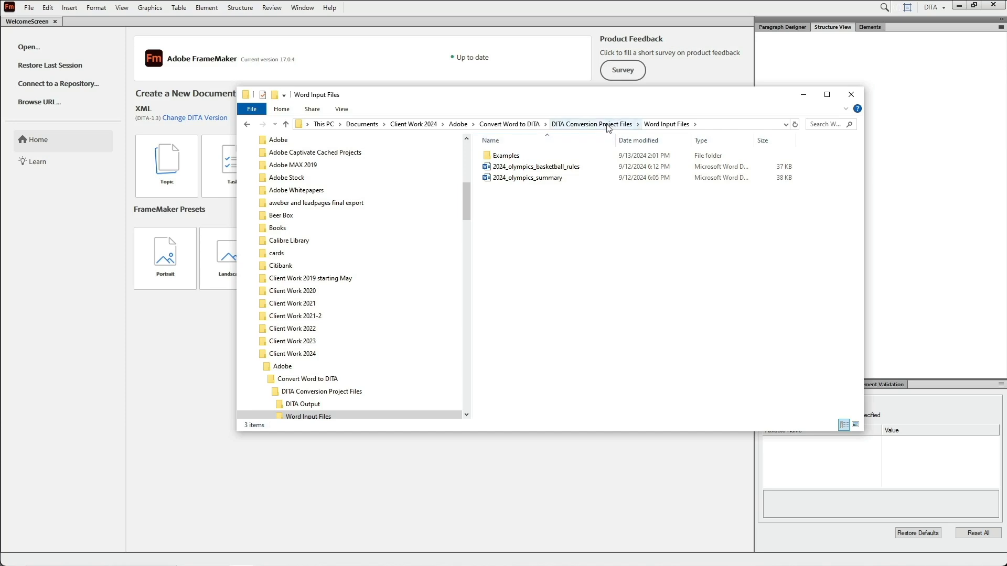
- Examine the converted files in the DITA Output folder and its topics subfolder, then return to DITA Output
left_click(607, 125)
double_click(506, 156)
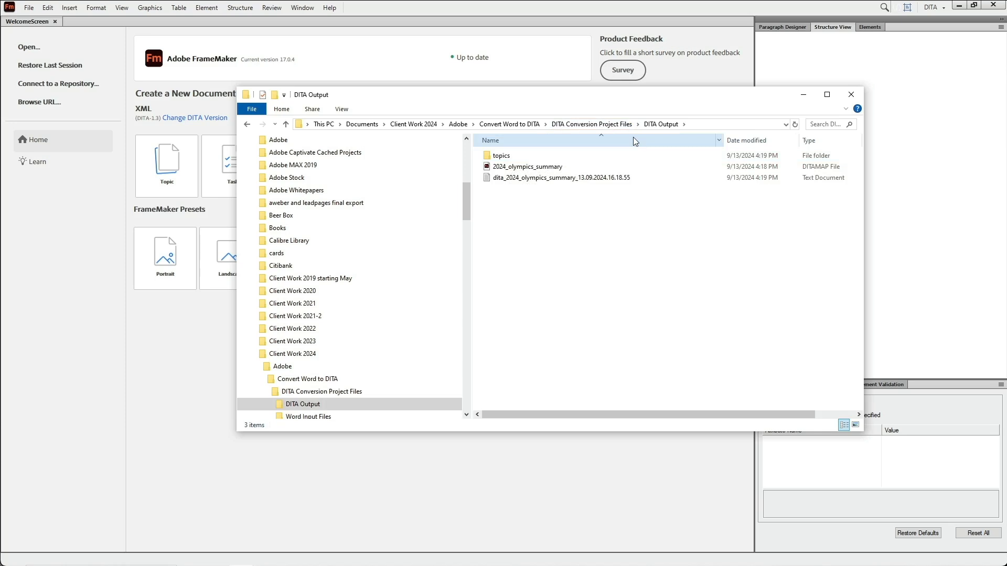
left_click(528, 168)
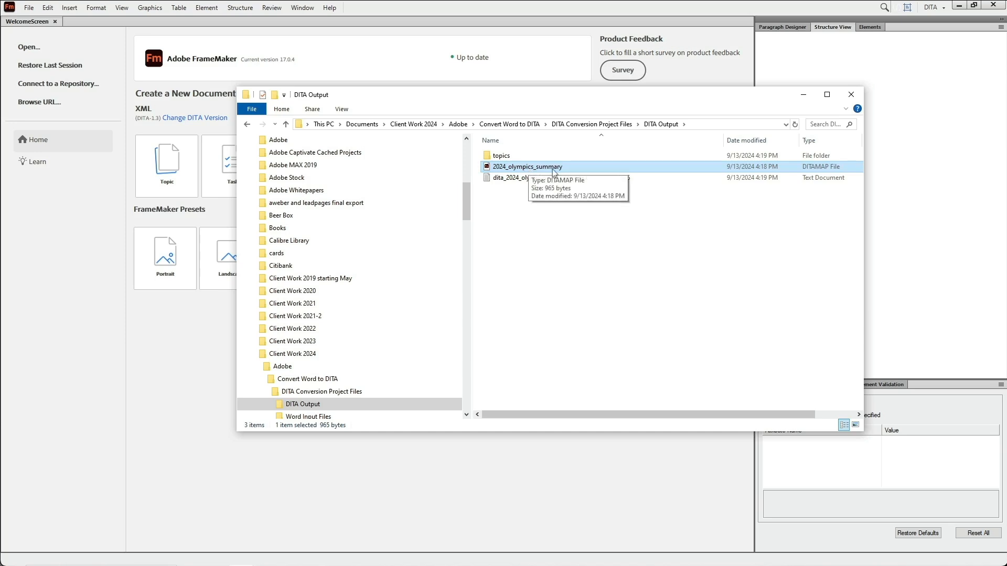
left_click(495, 158)
double_click(496, 159)
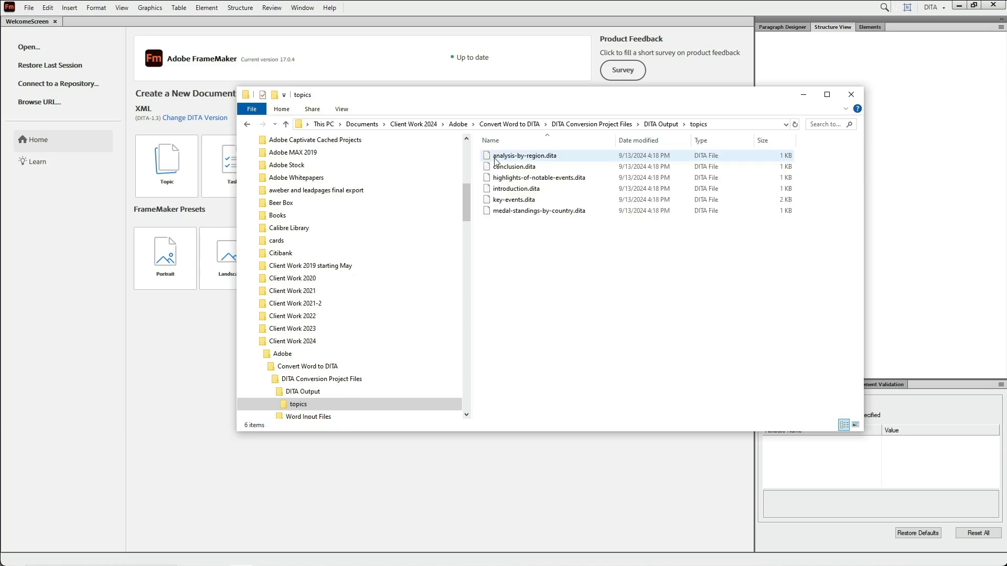
left_click(496, 159)
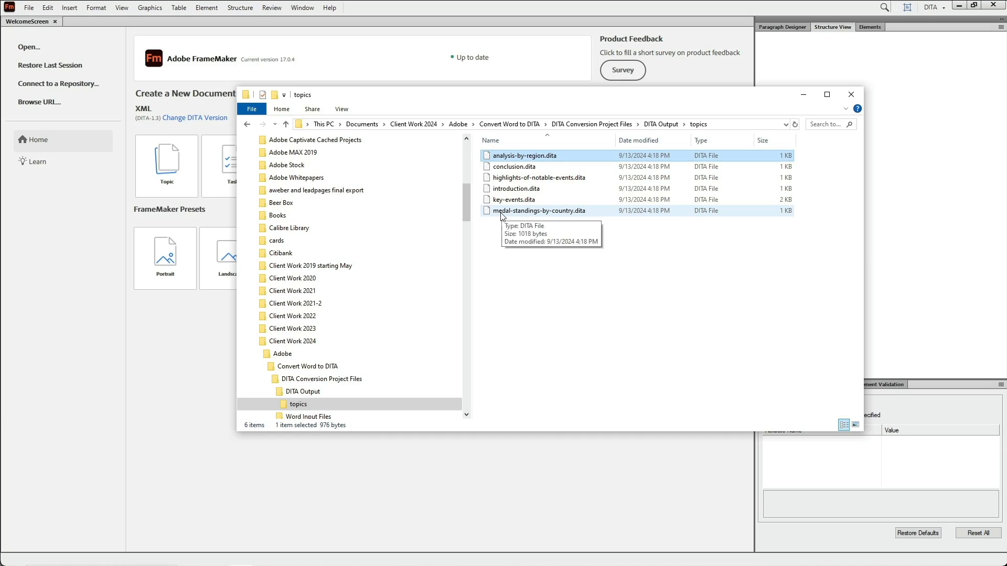
key("alt+Up")
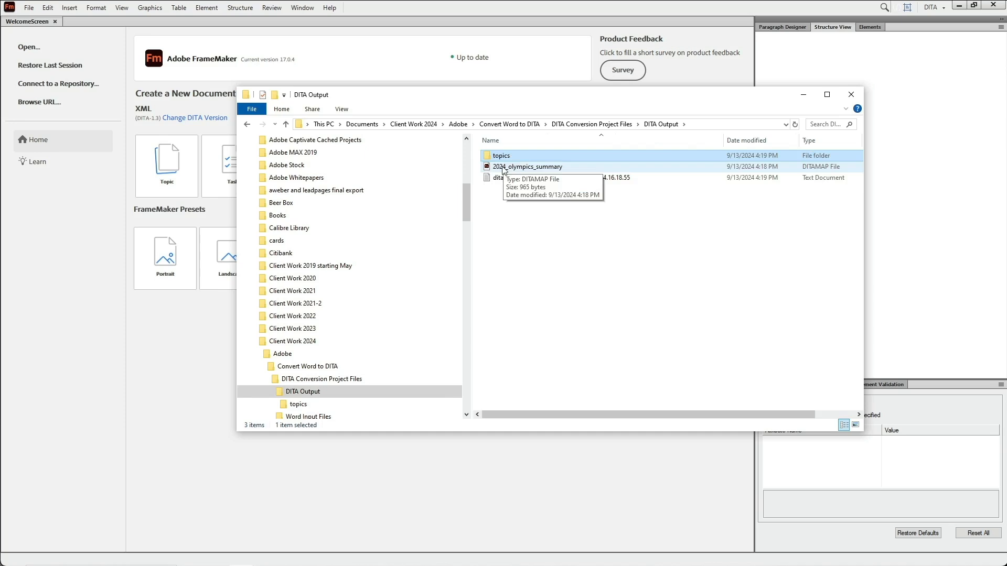
- Open the 2024_olympics_summary DITA map in FrameMaker and open its Key Events topic
double_click(504, 168)
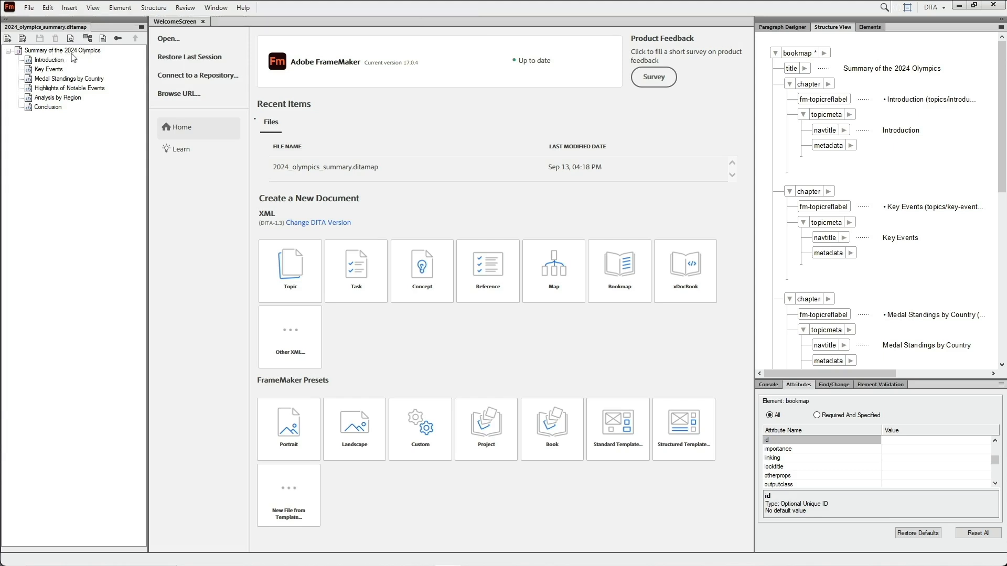
left_click(51, 60)
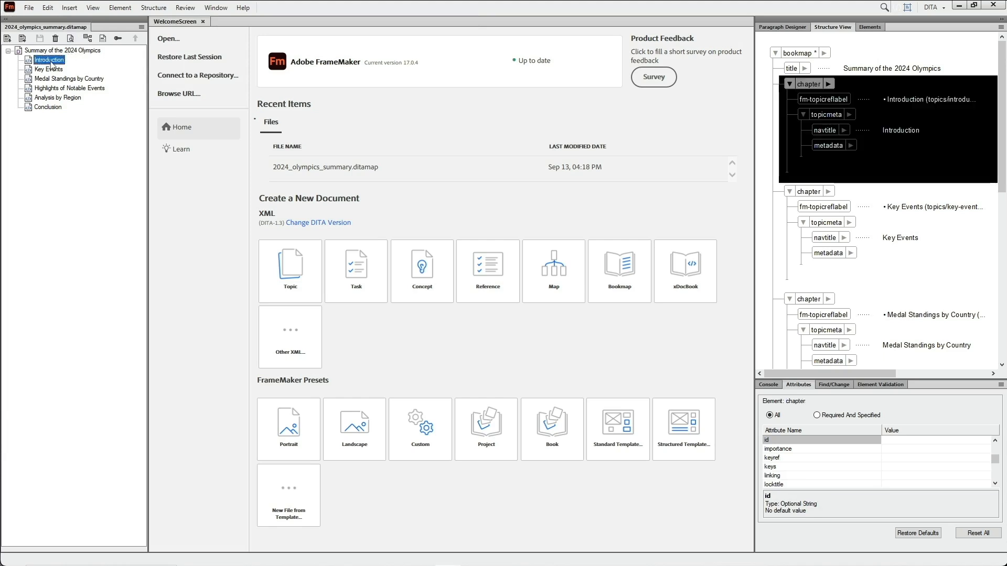
left_click(53, 109, "shift")
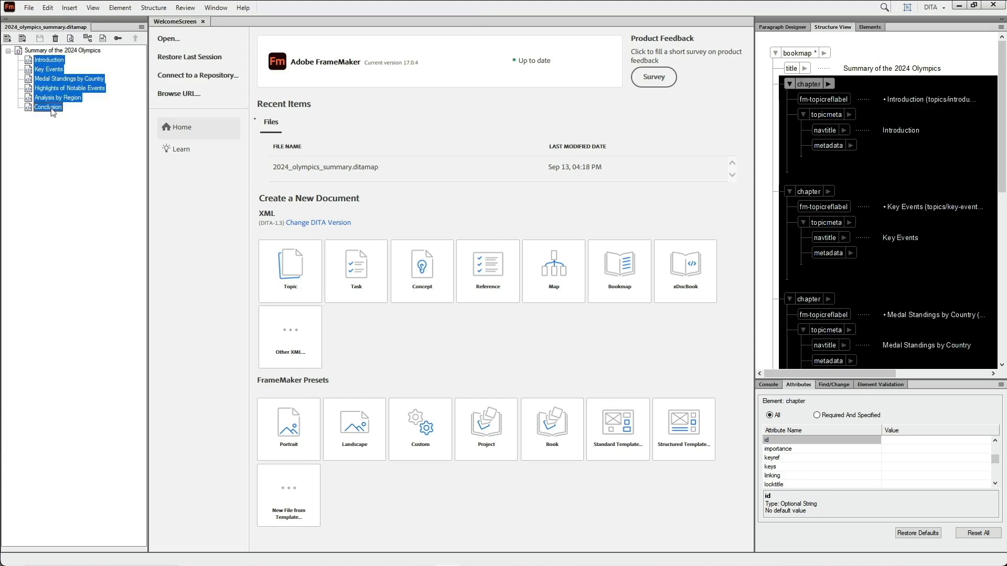
left_click(40, 71)
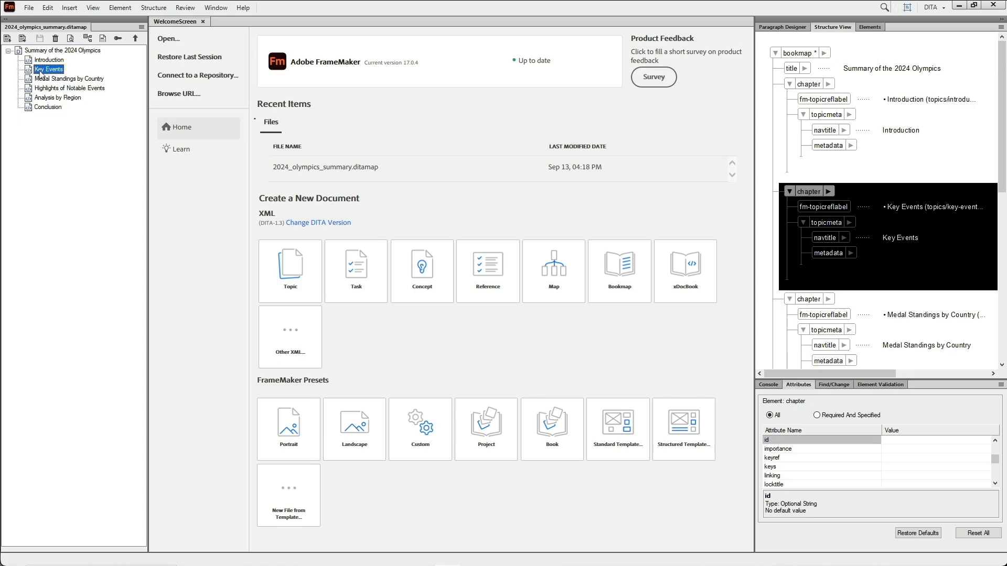
double_click(40, 70)
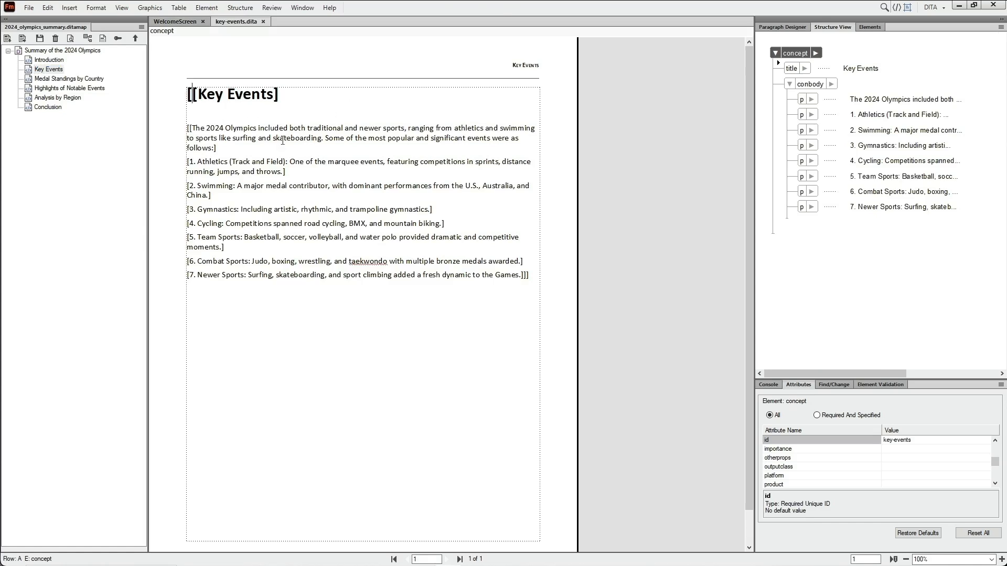
- Review the Key Events opening paragraph, then open the Introduction, Medal Standings by Country, Highlights of Notable Events, Analysis by Region and Conclusion topics
triple_click(282, 141)
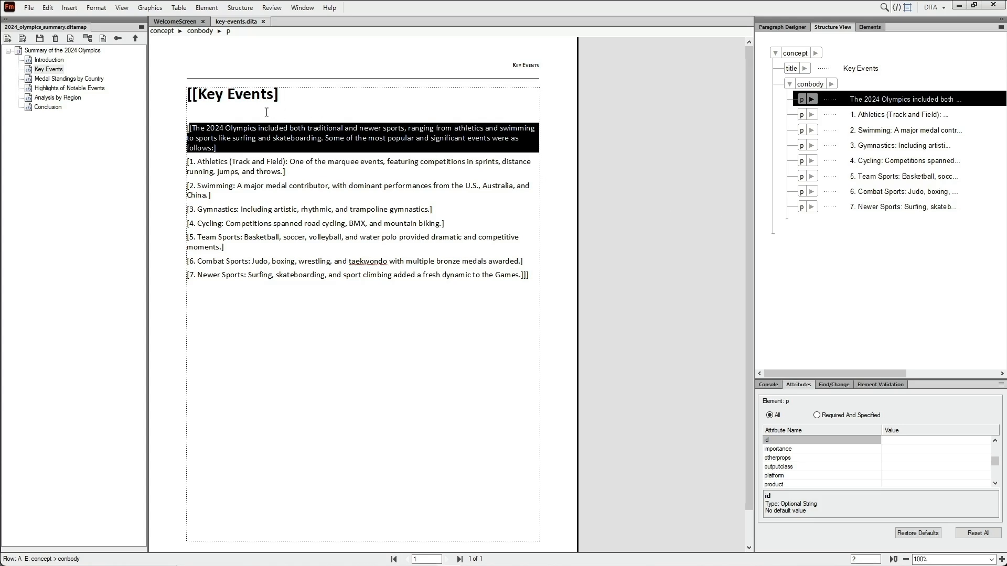
double_click(47, 61)
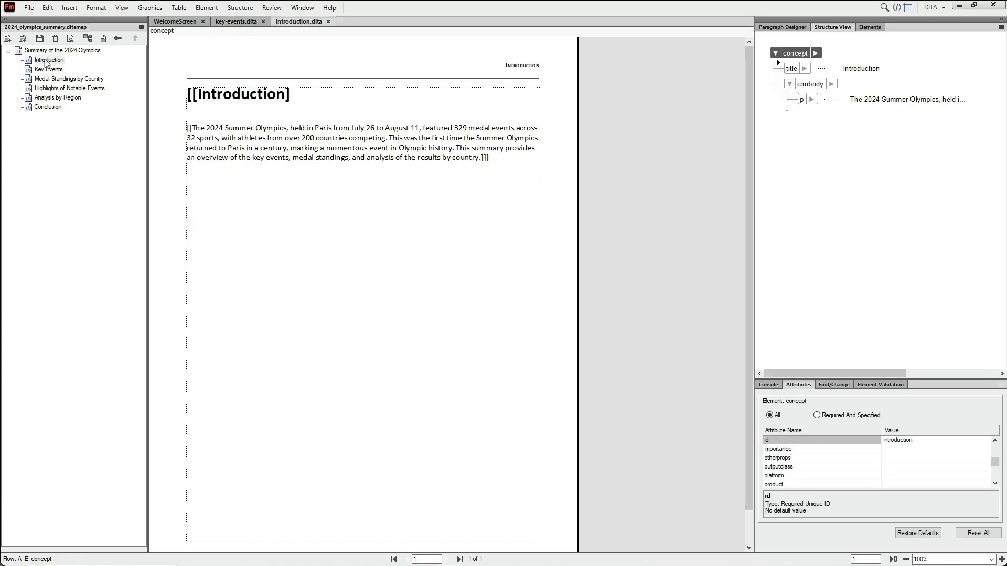
double_click(46, 79)
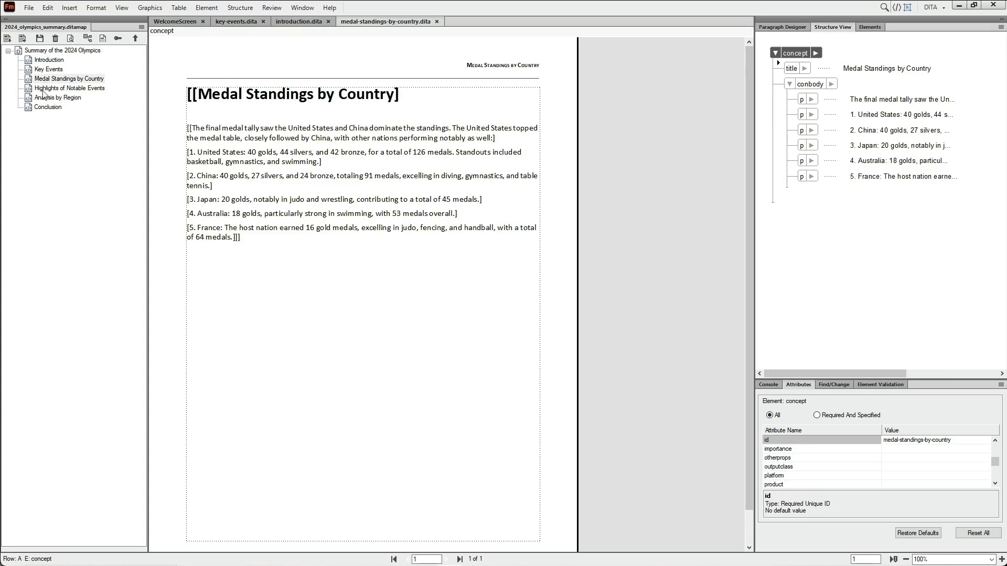
double_click(44, 88)
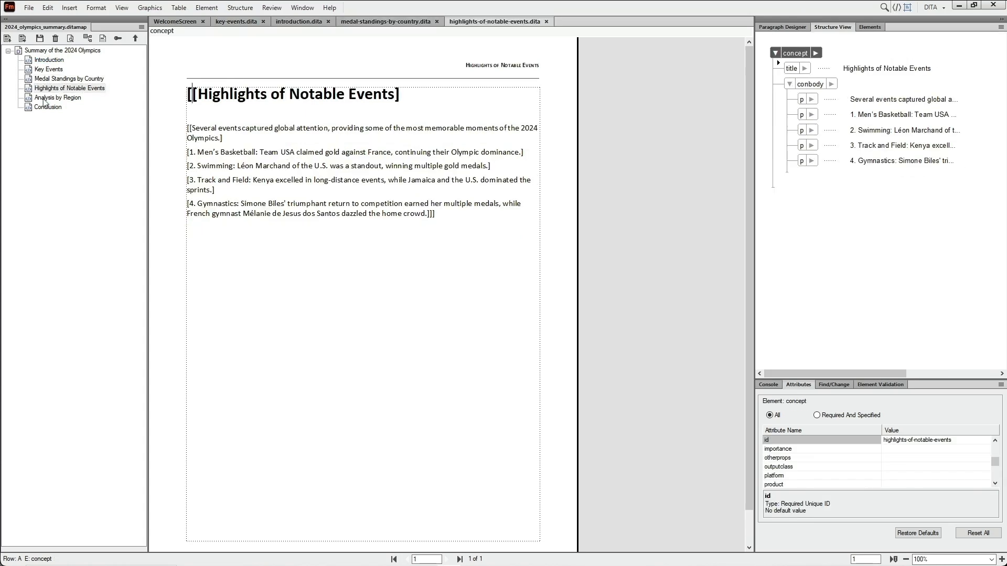
double_click(44, 98)
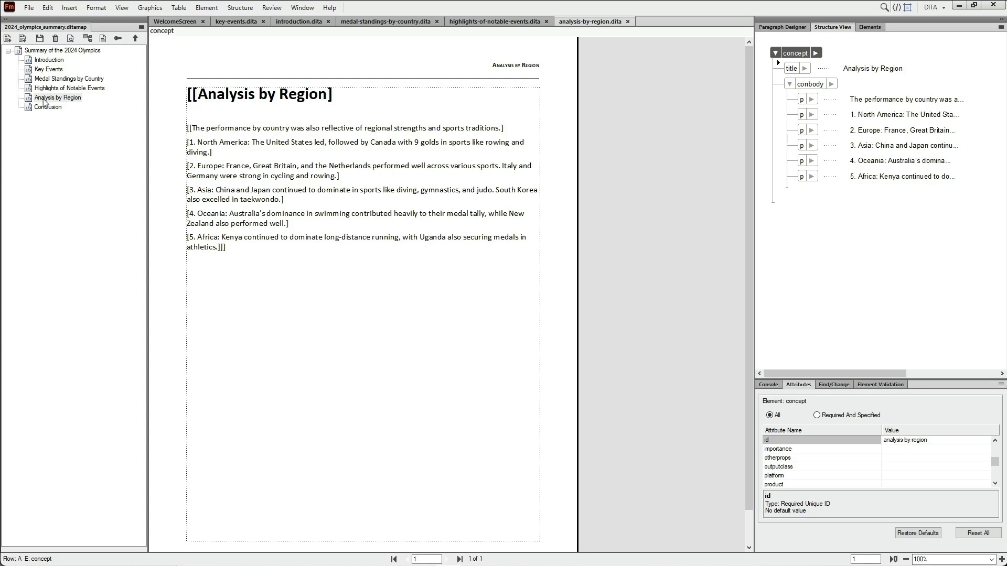
double_click(48, 108)
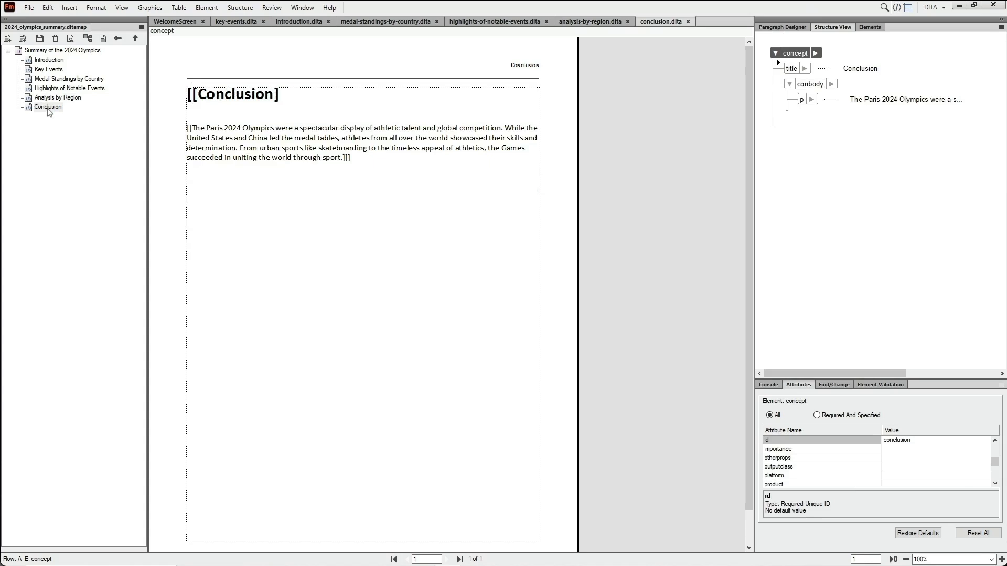
- Convert the Word file 2024_olympics_basketball_rules.docx to DITA with the style2tagMap.xml style map, outputting to the DITA Output folder
left_click(240, 10)
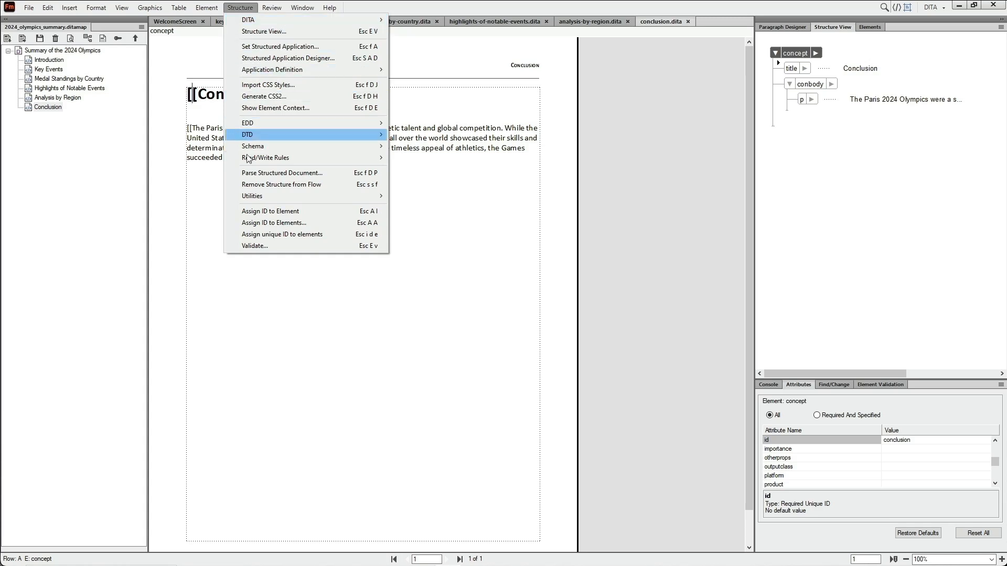
mouse_move(250, 198)
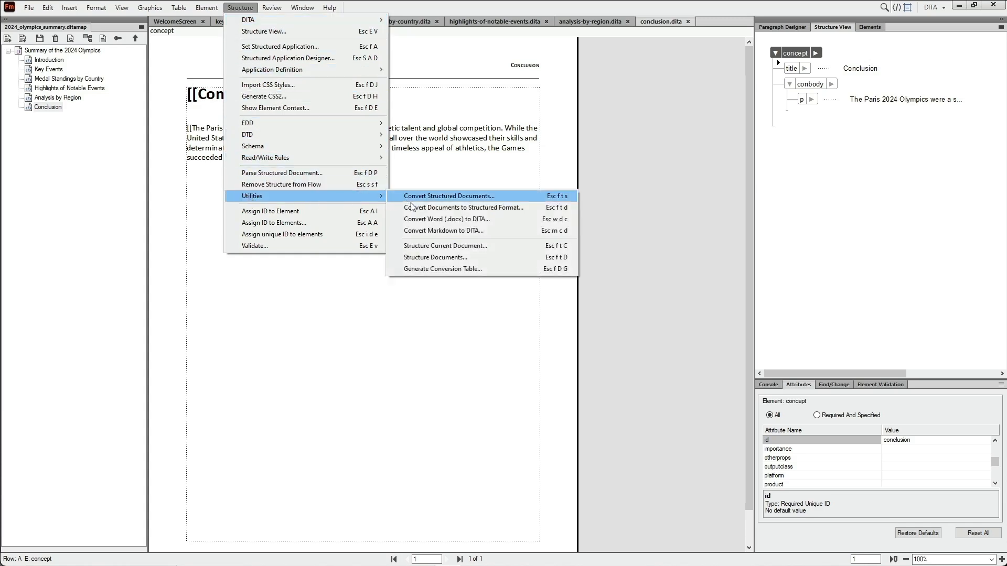
left_click(425, 223)
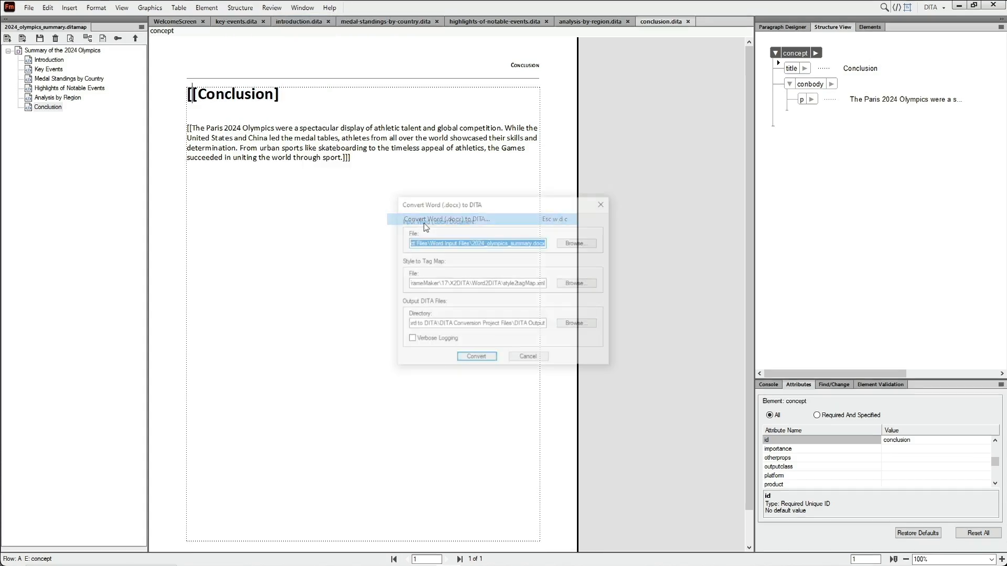
left_click(577, 242)
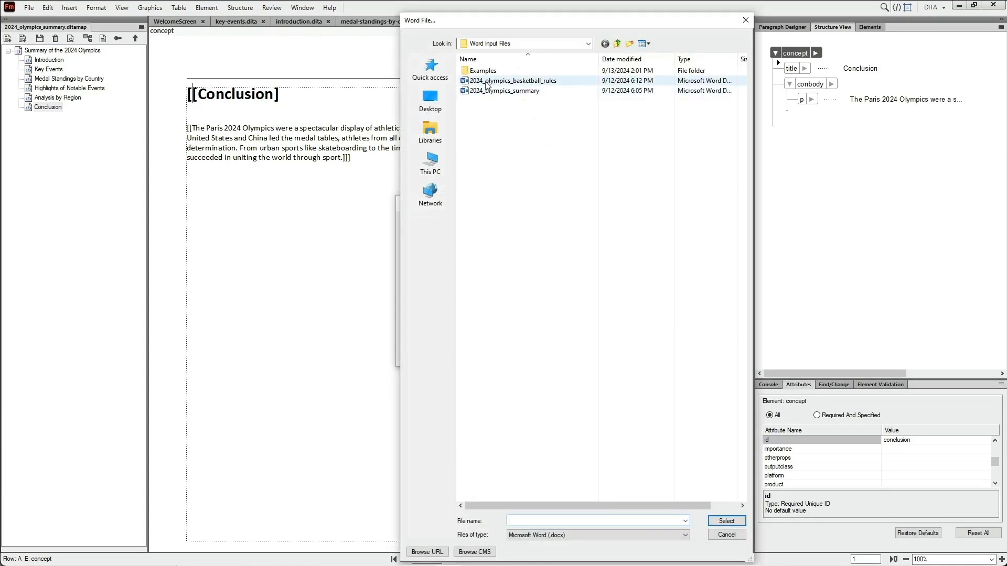
double_click(488, 84)
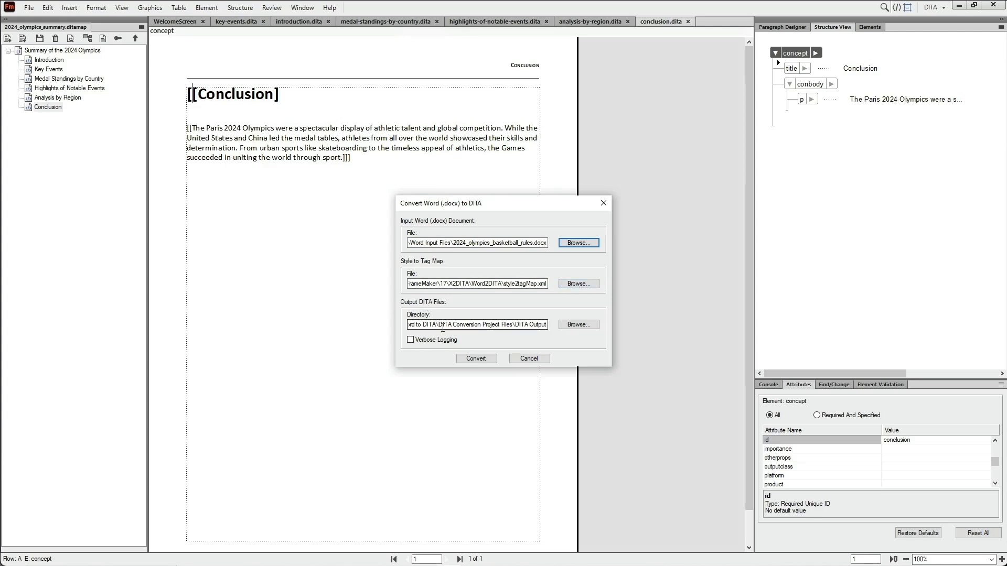
left_click(477, 360)
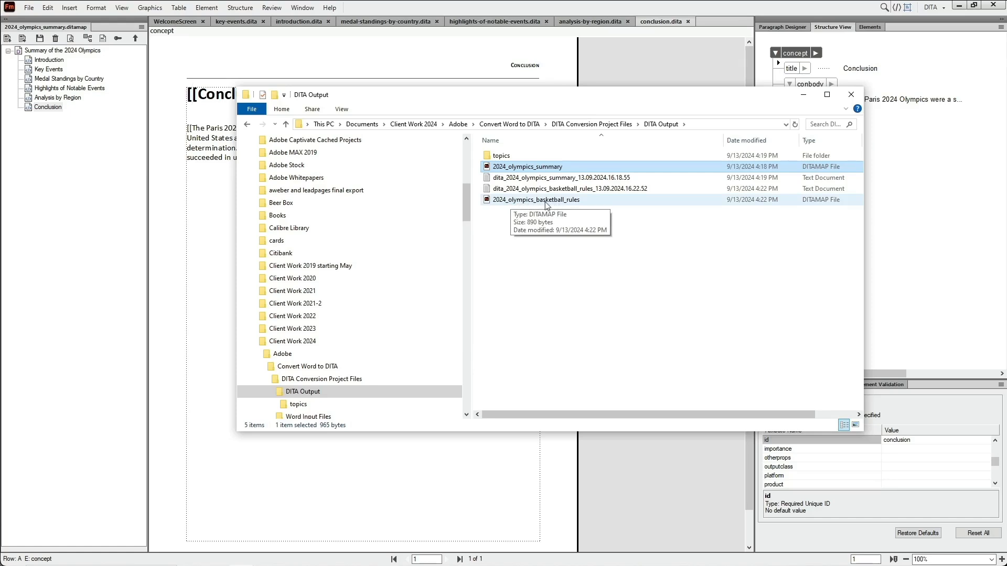
- Open the 2024_olympics_basketball_rules DITA map and view its five topics, from Teams and Format through Medal Games
double_click(535, 201)
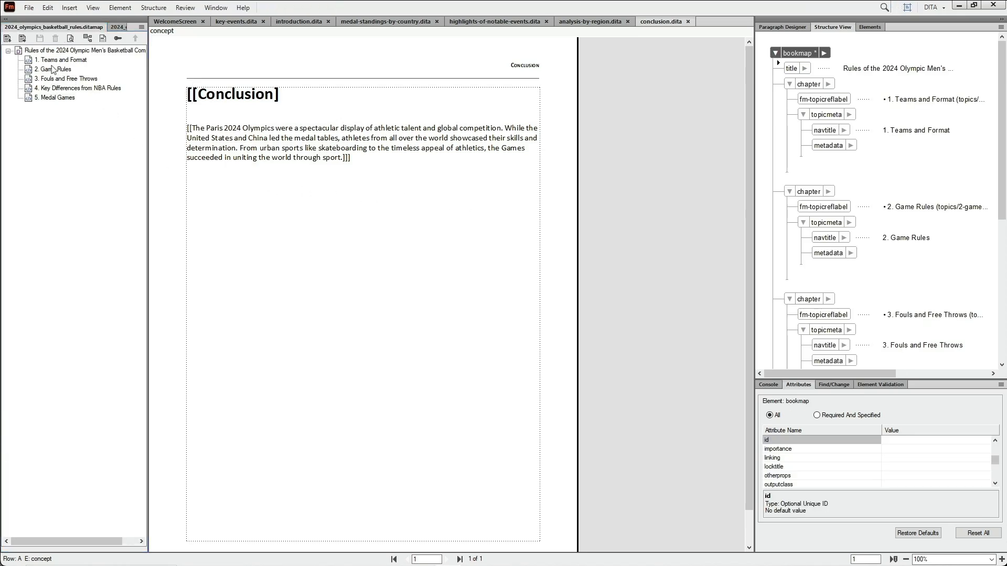
left_click(52, 60)
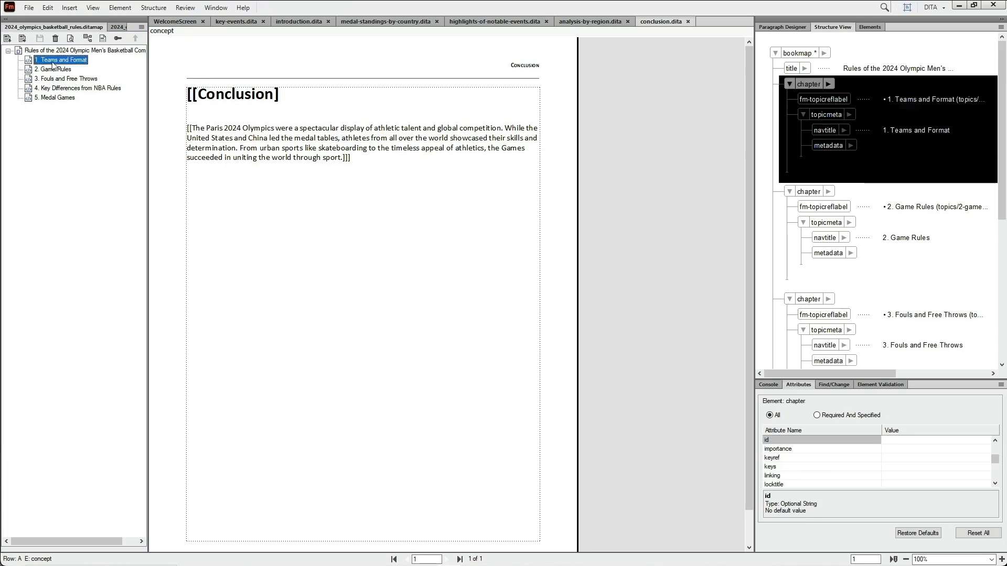
double_click(52, 60)
double_click(52, 69)
double_click(48, 80)
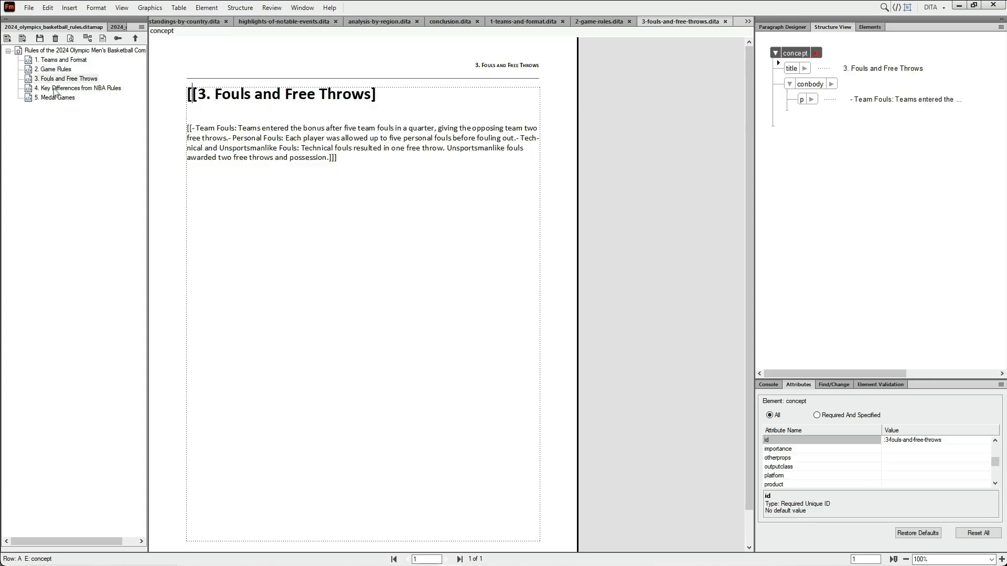
left_click(53, 89)
double_click(52, 90)
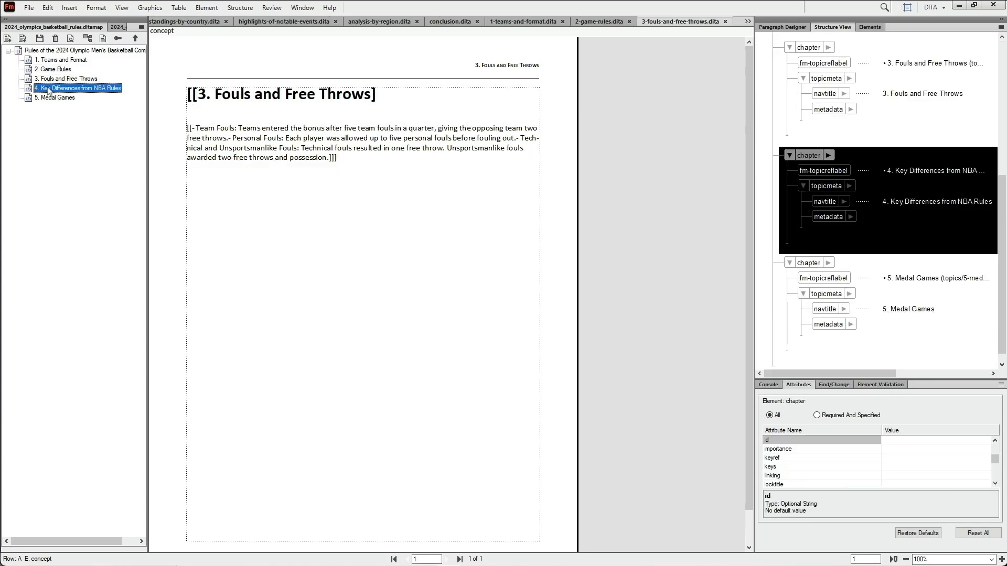
left_click(54, 98)
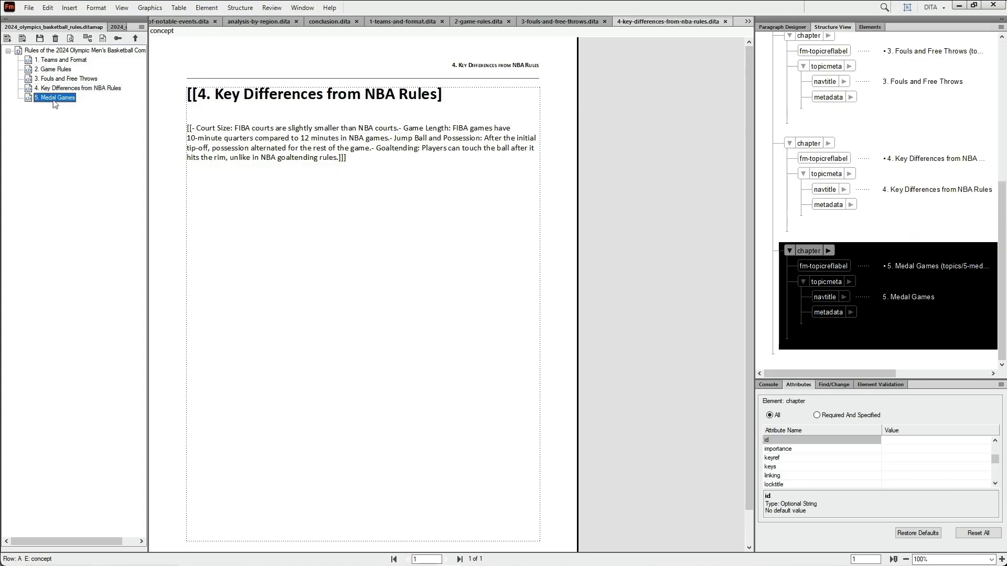
double_click(54, 99)
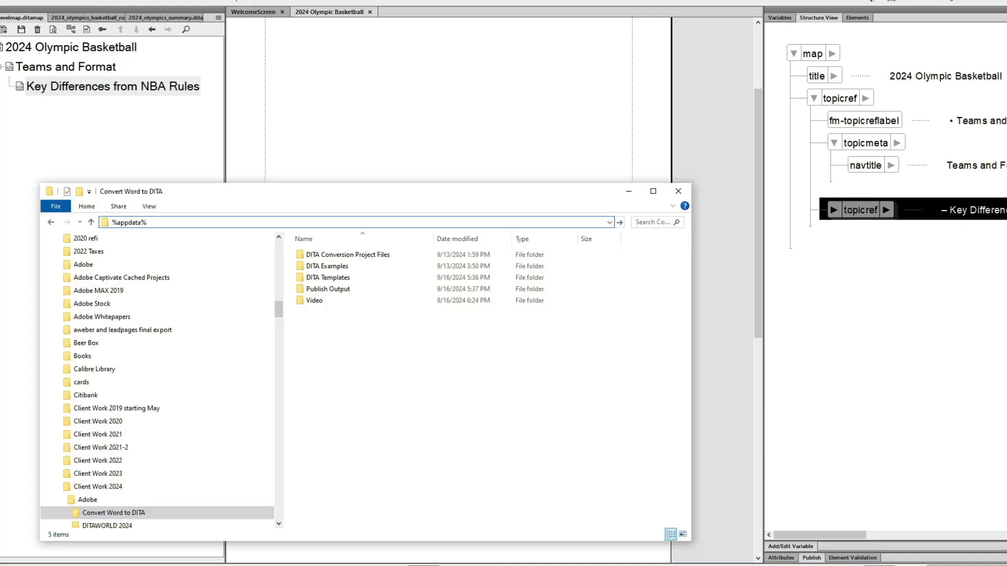
- In File Explorer, go from %appdata% to Adobe\FrameMaker\17\X2DITA\Word2DITA and open the style2tagMap XML file in the text editor
key("Return")
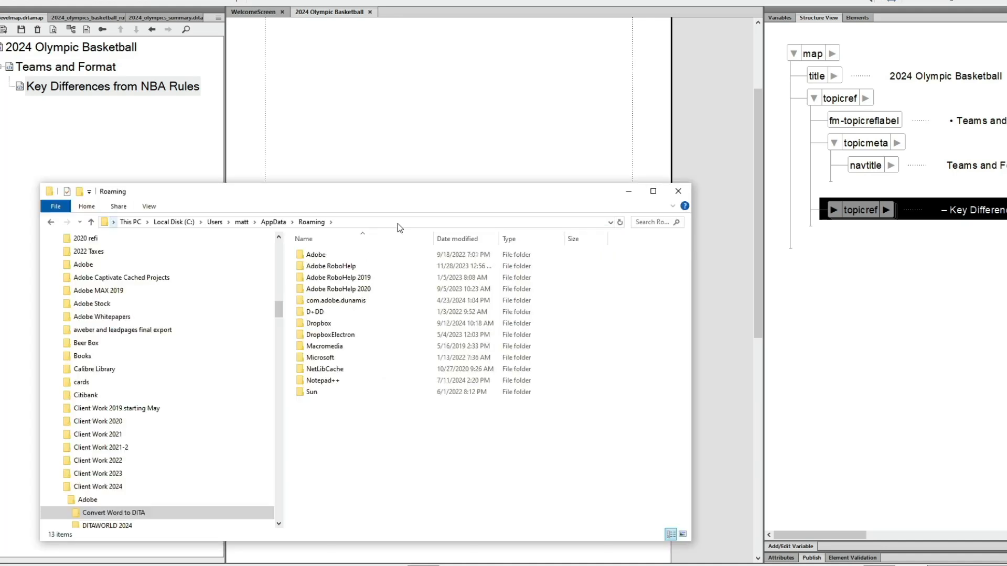
double_click(317, 256)
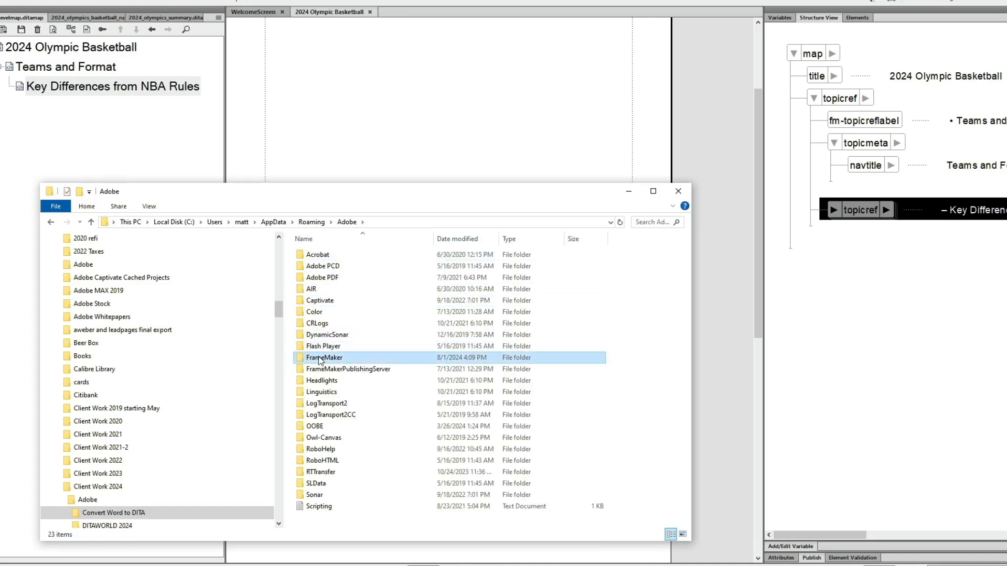
double_click(320, 359)
double_click(310, 278)
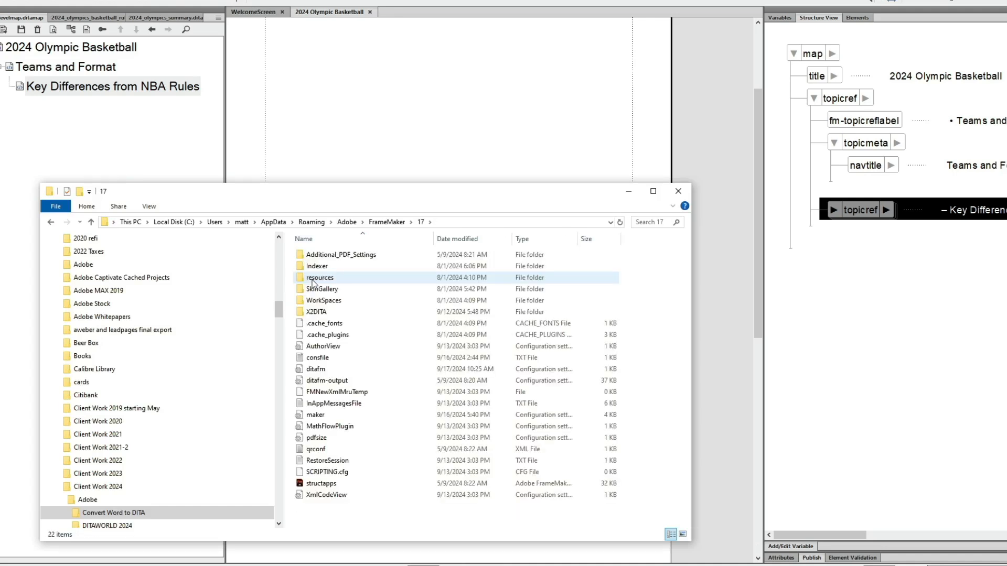
left_click(317, 314)
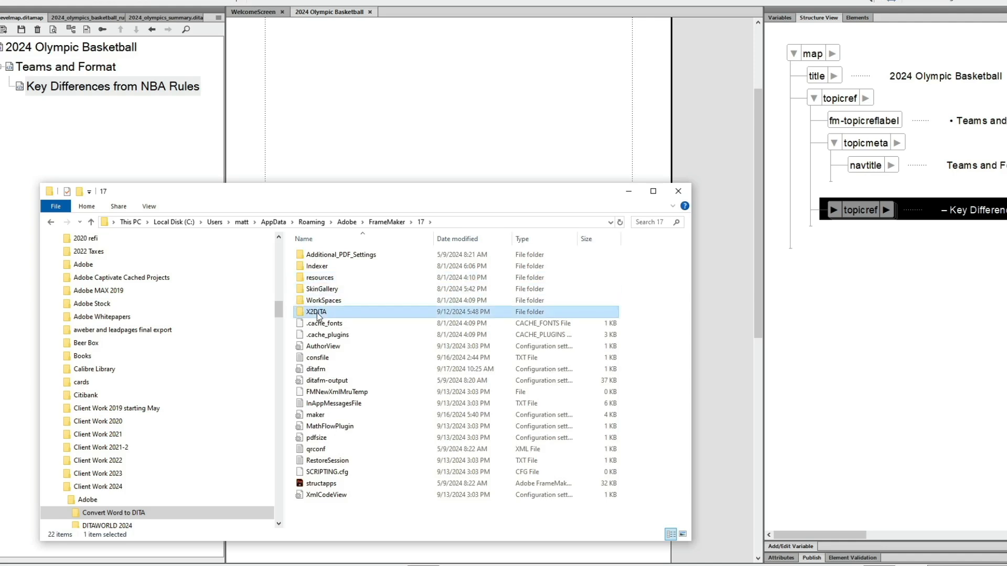
double_click(318, 314)
double_click(319, 256)
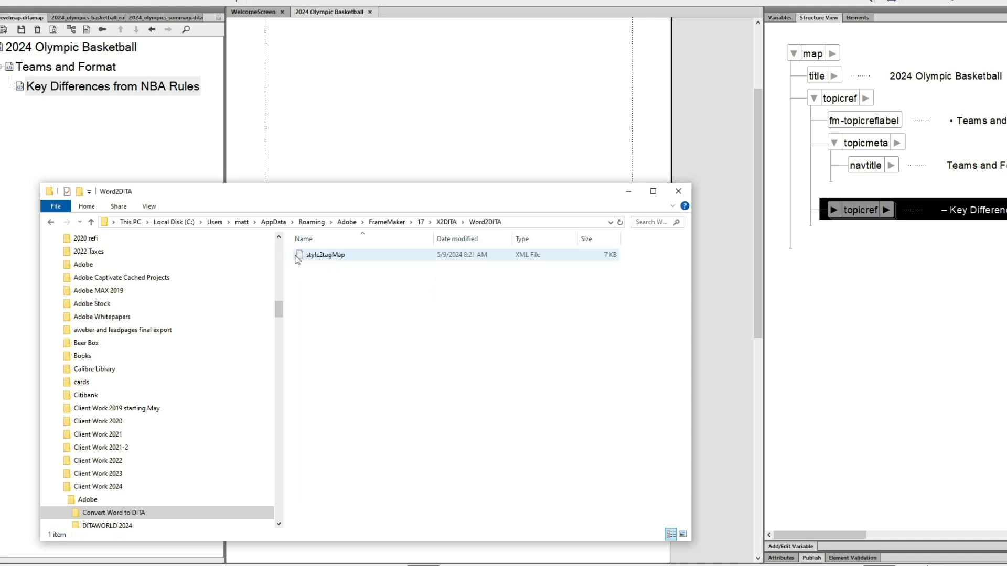
left_click(331, 259)
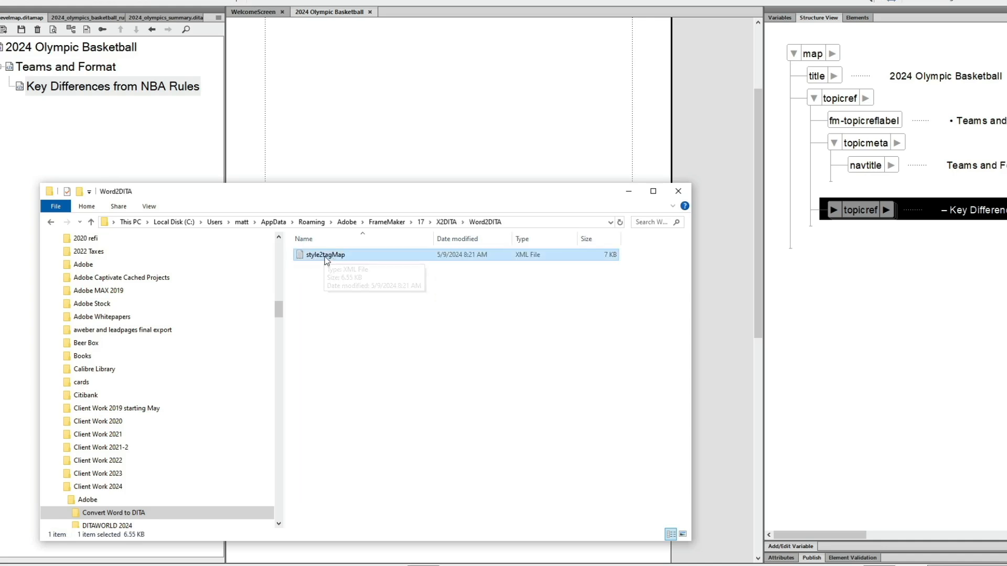
double_click(326, 255)
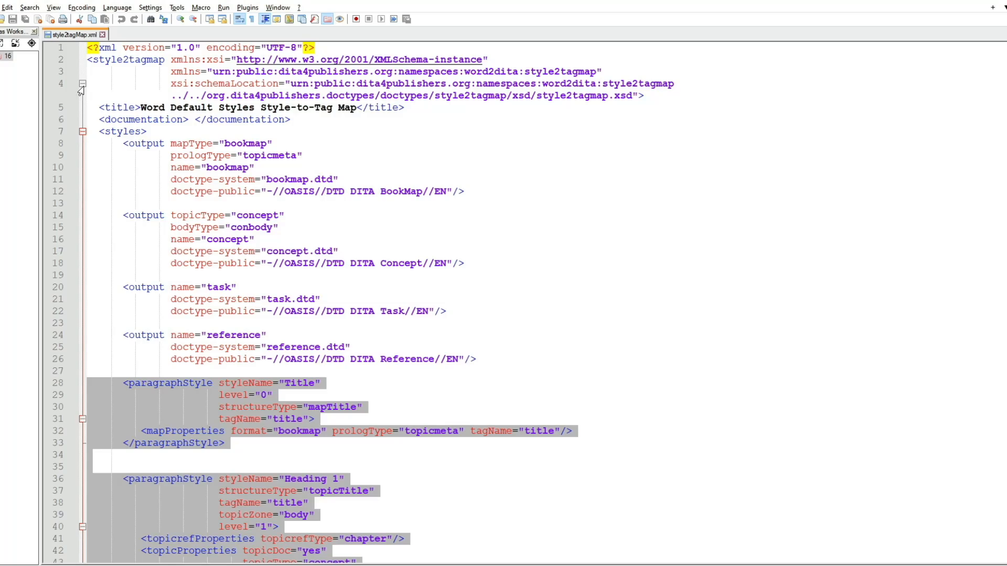
- Collapse and re-expand the root style2tagmap element, then highlight the bookmap, concept, task and reference output definitions on lines 8 to 26
left_click(82, 84)
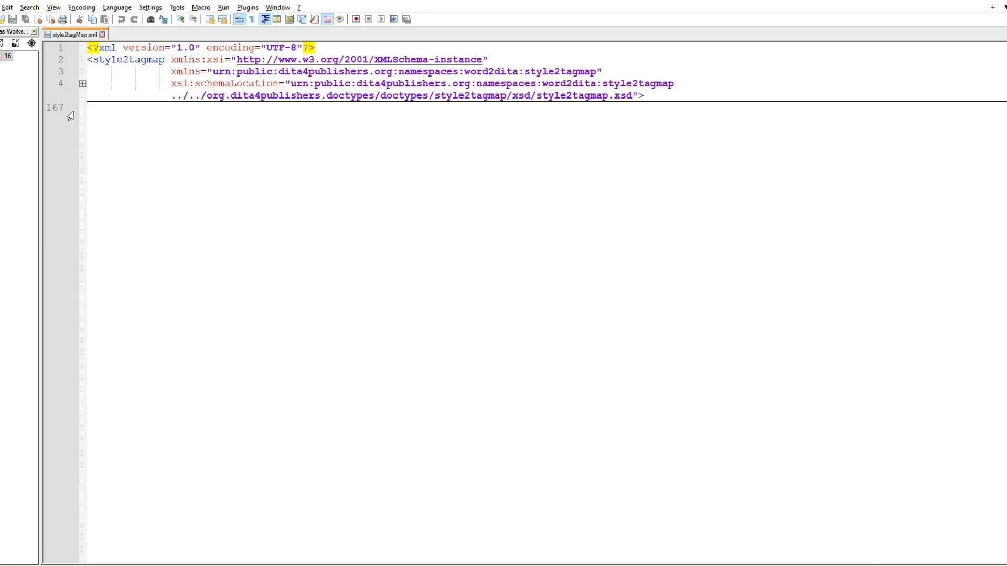
left_click(82, 85)
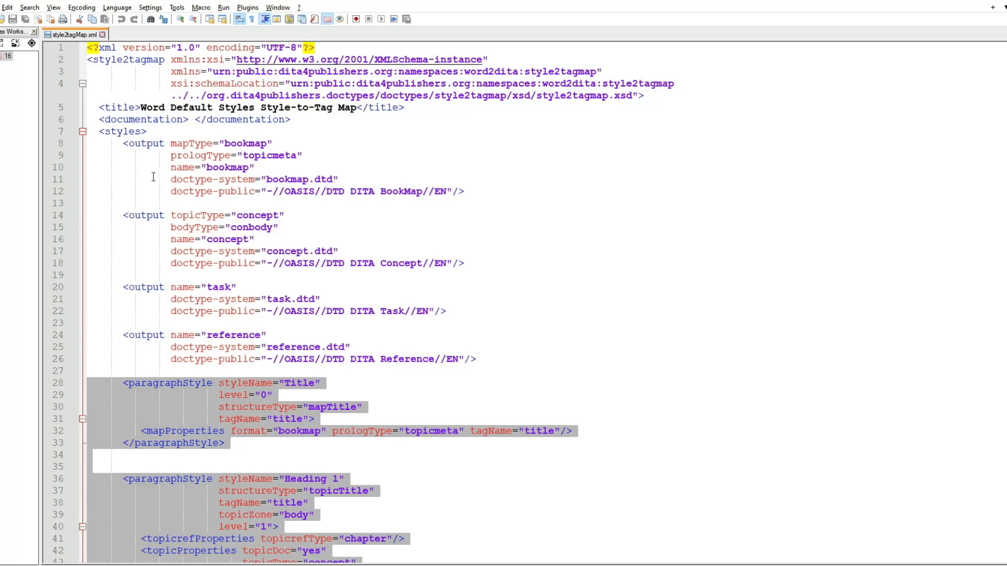
left_click(59, 149)
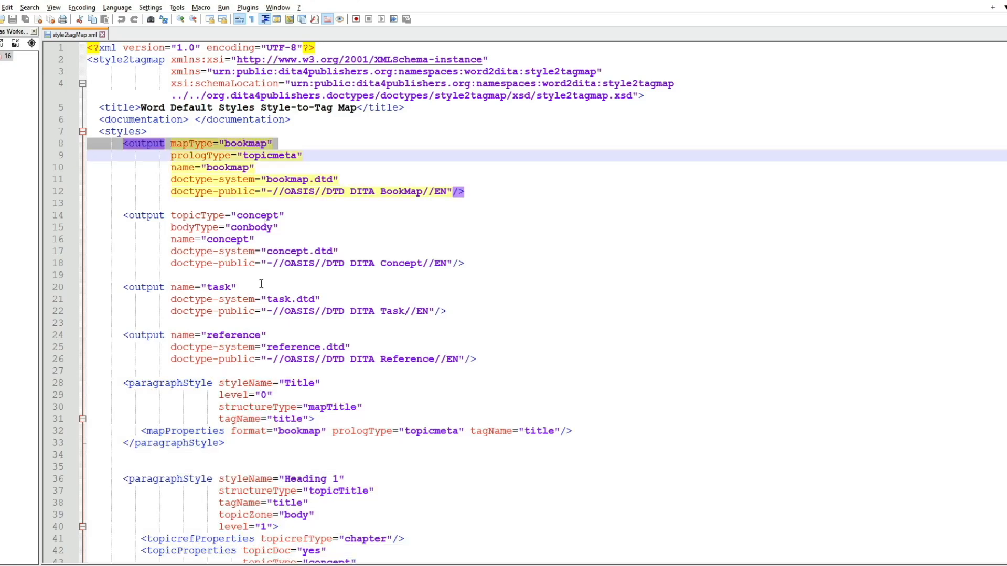
left_click(55, 362, "shift")
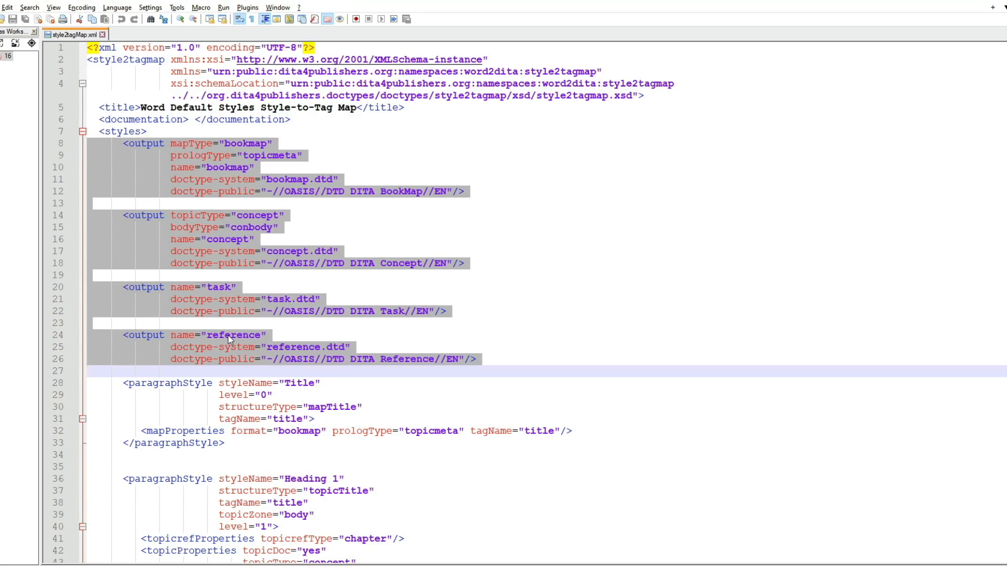
- Highlight the paragraphStyle mappings from Title through Normal and examine the Heading 1, Heading 2 and Heading 3 definitions
key("Down")
key("shift+Down")
scroll(252, 397, "down", 8)
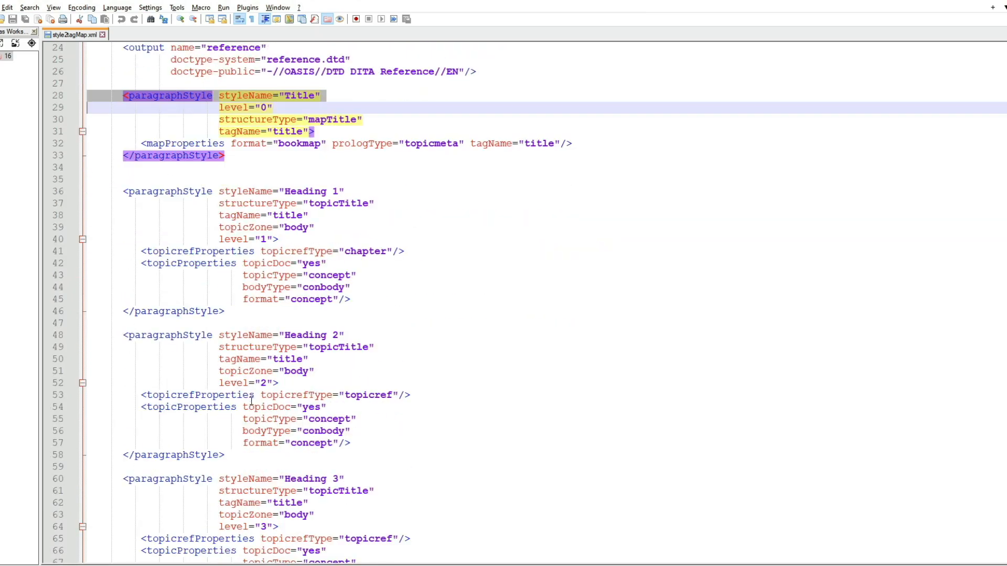
scroll(252, 397, "down", 8)
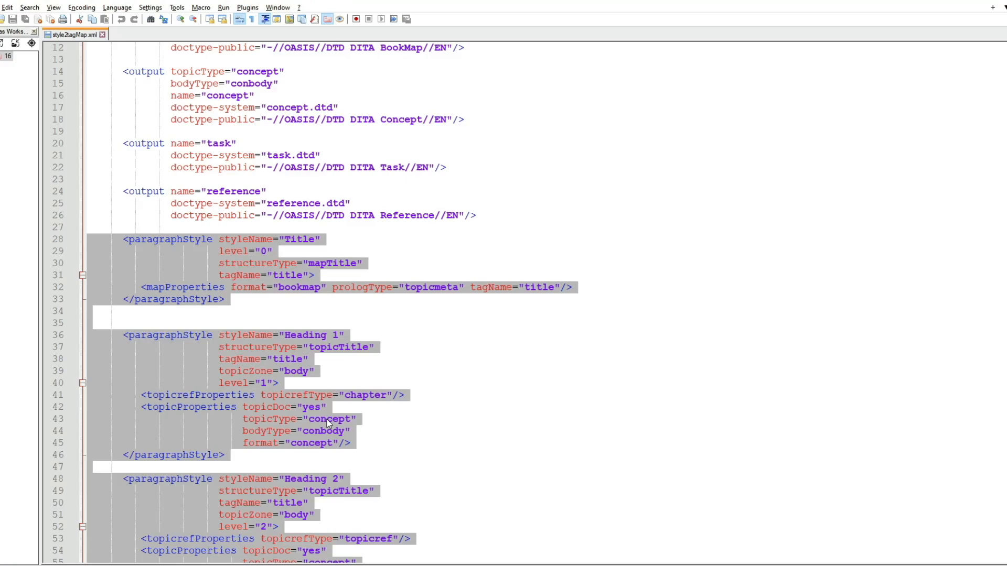
scroll(328, 423, "down", 4)
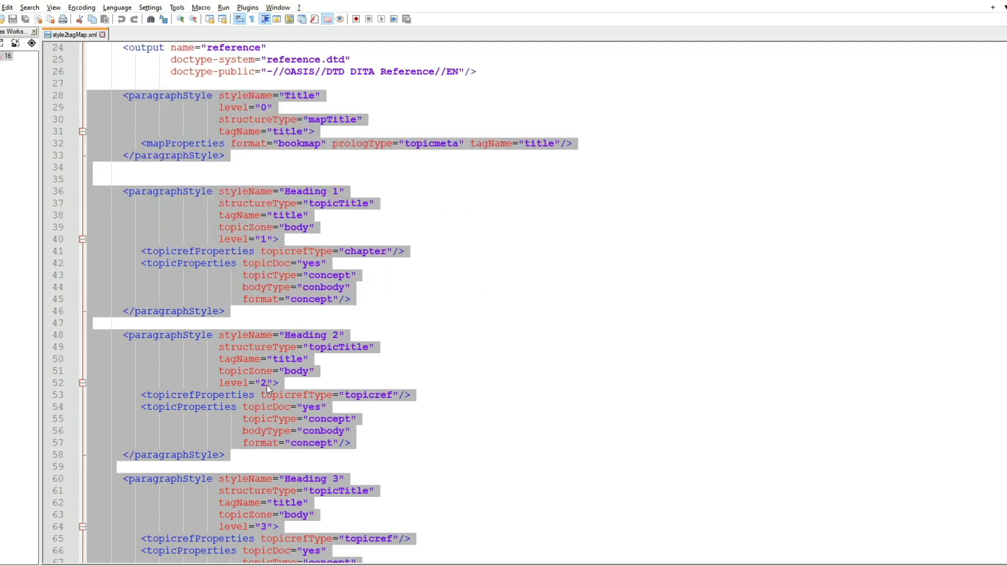
scroll(269, 440, "down", 2)
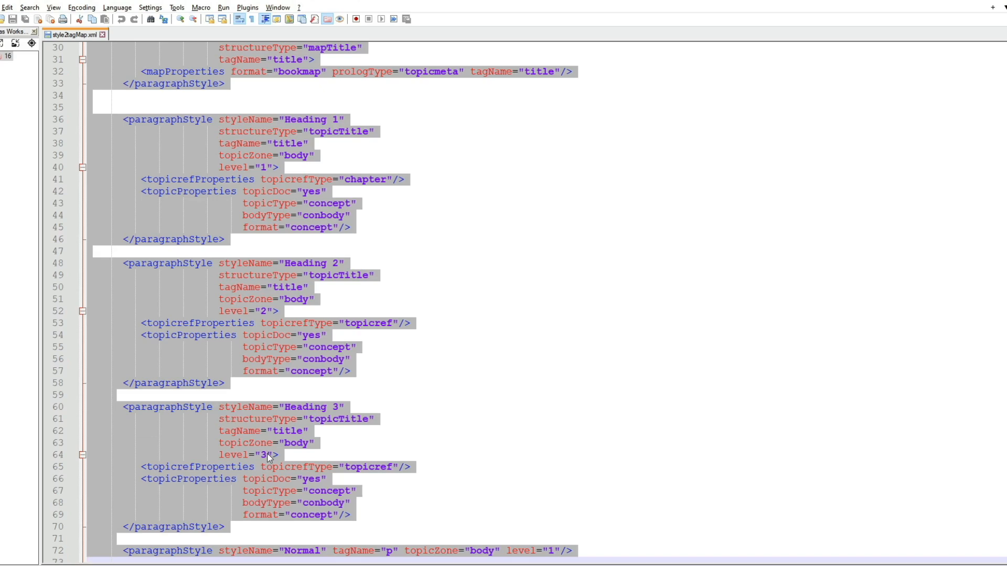
- Return to the bookmap output definition on line 8, then look through the paragraph style mappings down to the skipped TOC styles
scroll(269, 456, "up", 8)
left_click(59, 74)
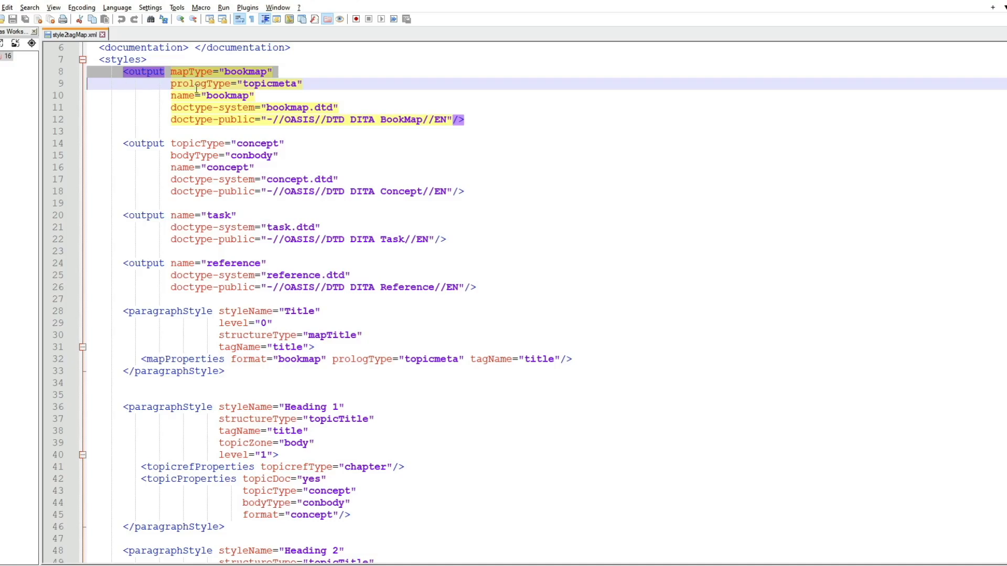
scroll(302, 262, "down", 18)
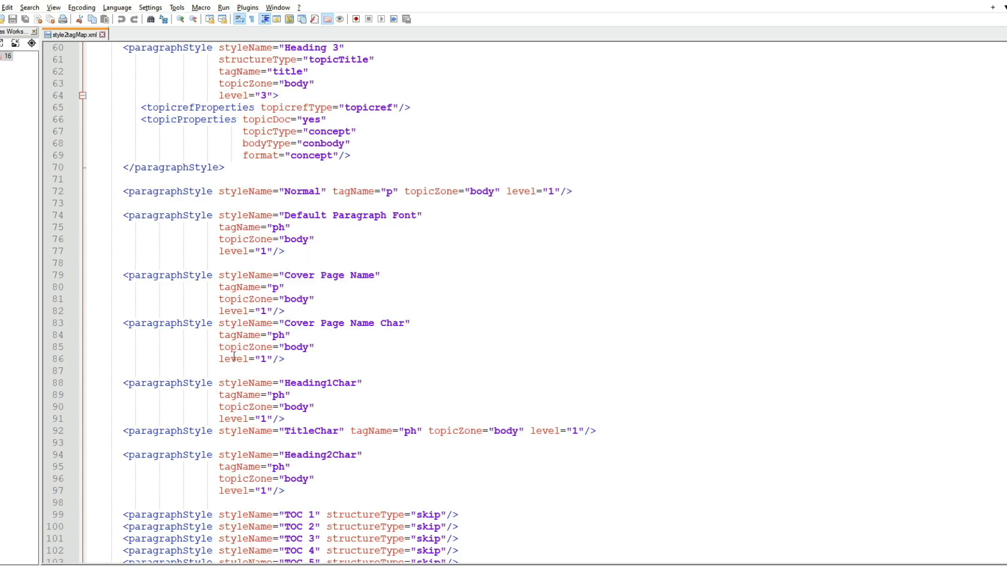
- Go to the TOC 1 paragraph style mapping on line 99 and examine the skipped TOC styles and the mappings below
scroll(233, 348, "down", 6)
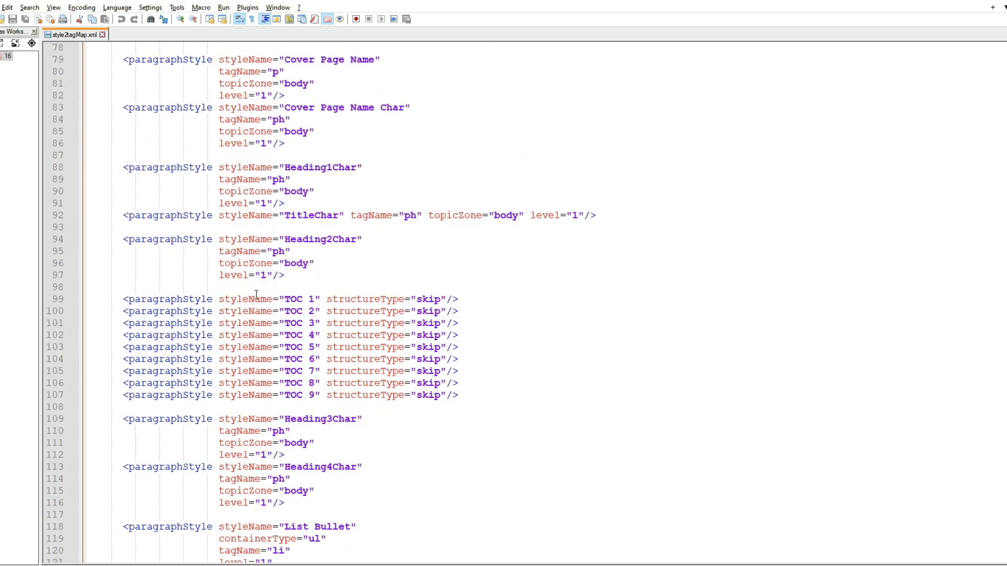
left_click(390, 299)
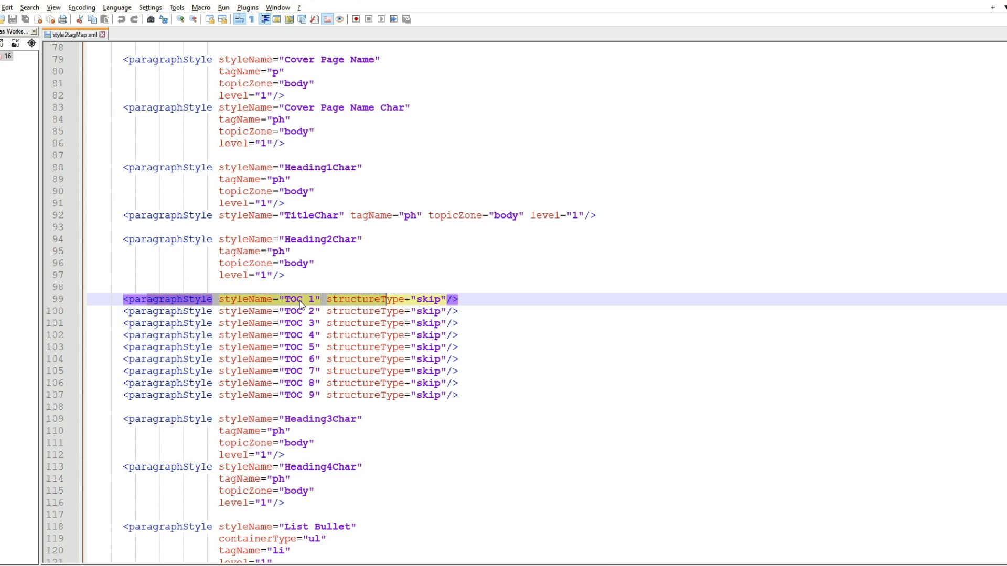
scroll(301, 304, "down", 3)
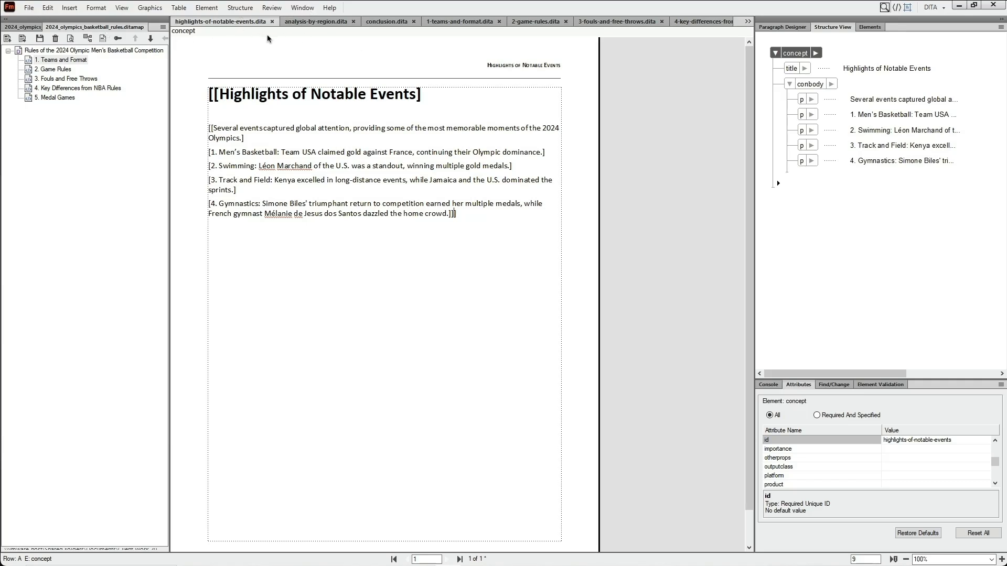
- In FrameMaker, show all toolbars and hide all of them again
left_click(122, 9)
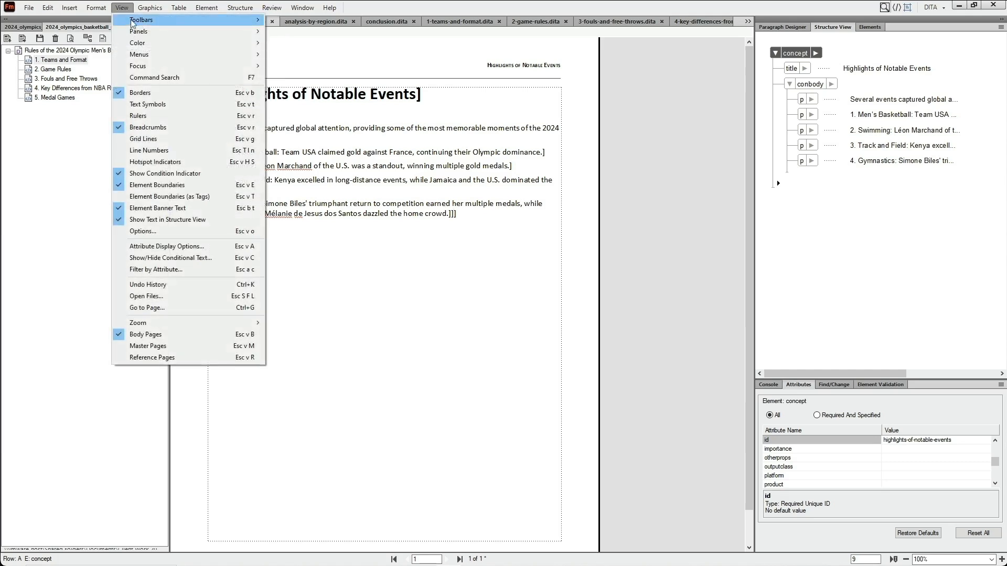
mouse_move(142, 24)
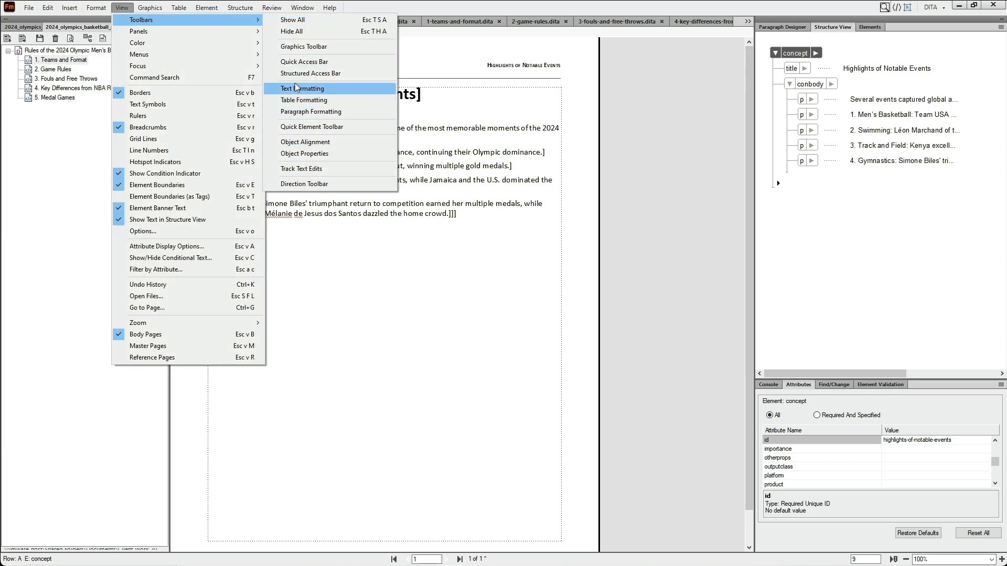
left_click(293, 20)
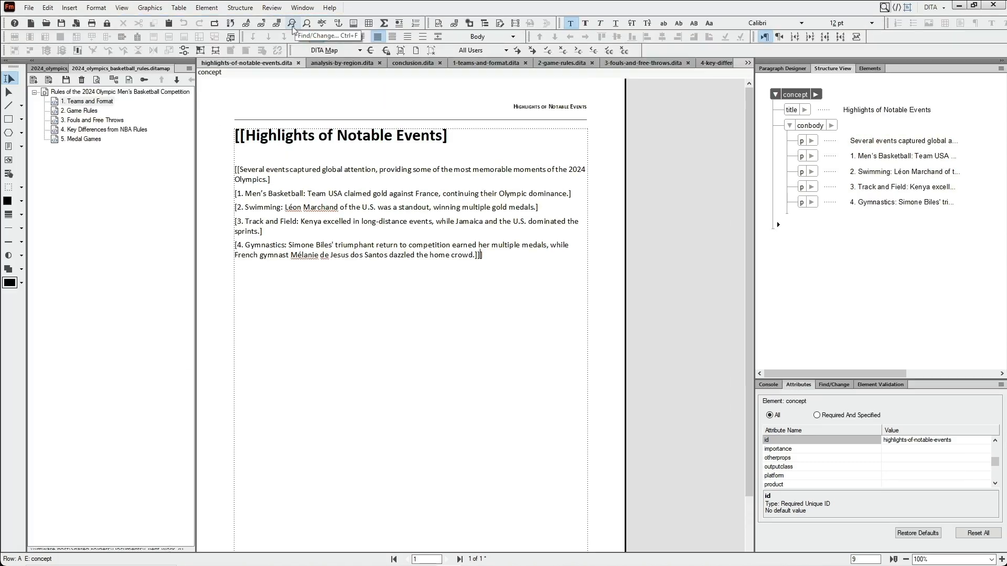
left_click(122, 8)
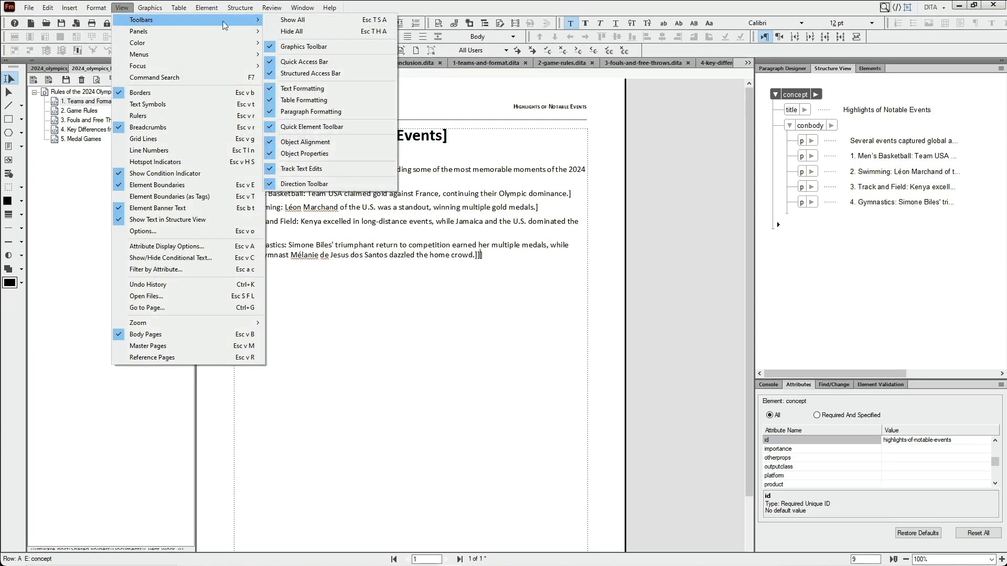
left_click(291, 32)
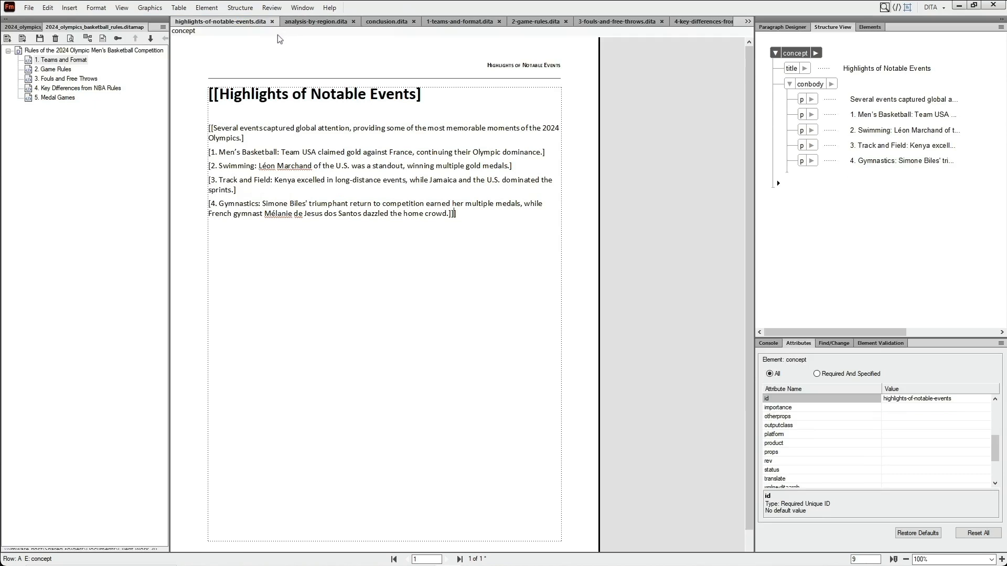
- Undock the 2024_olympics_basketball_rules.ditamap panel, shorten it, and dock it above 2024_olympics_summary.ditamap
left_click(68, 29)
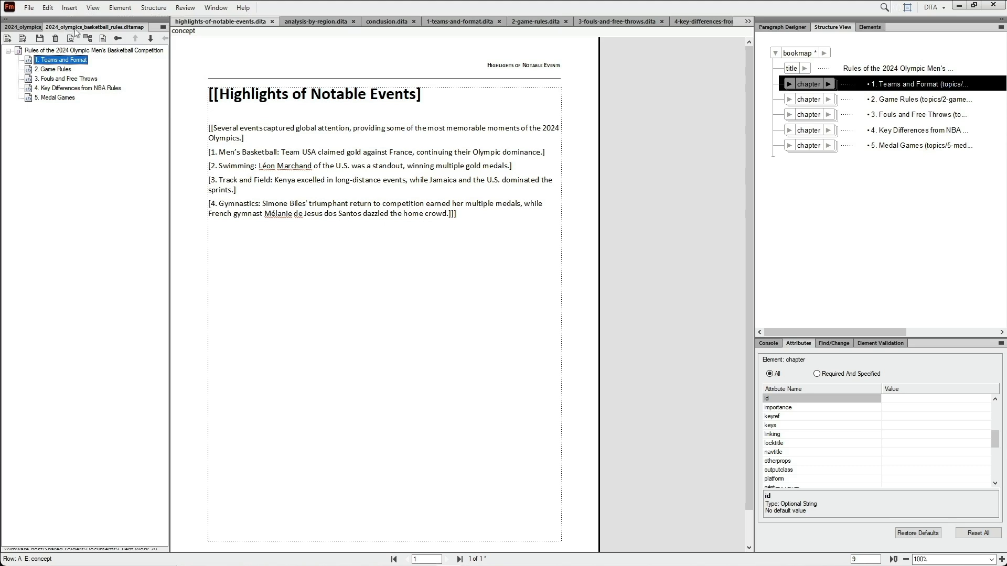
left_click_drag(76, 31, 282, 92)
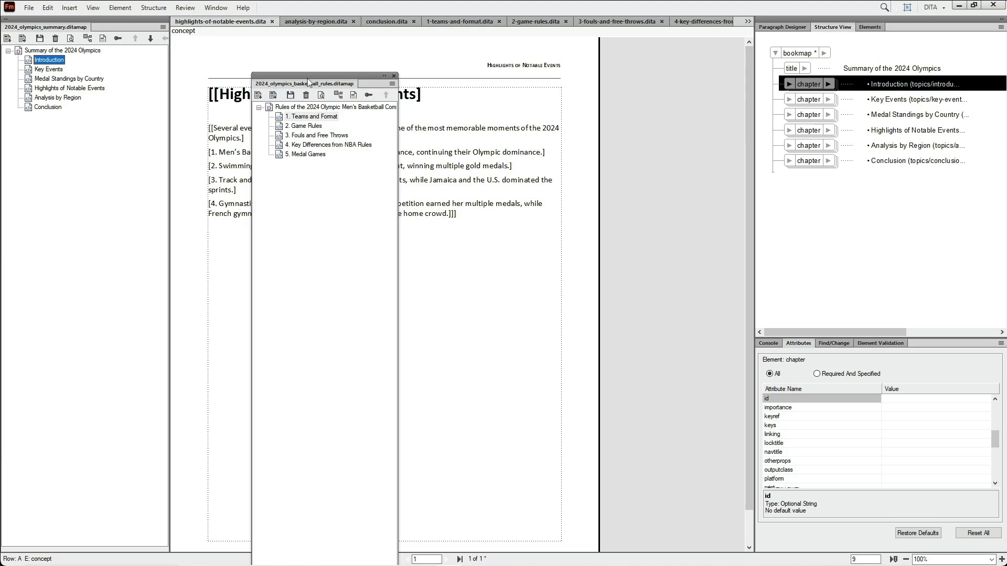
left_click_drag(307, 84, 304, 39)
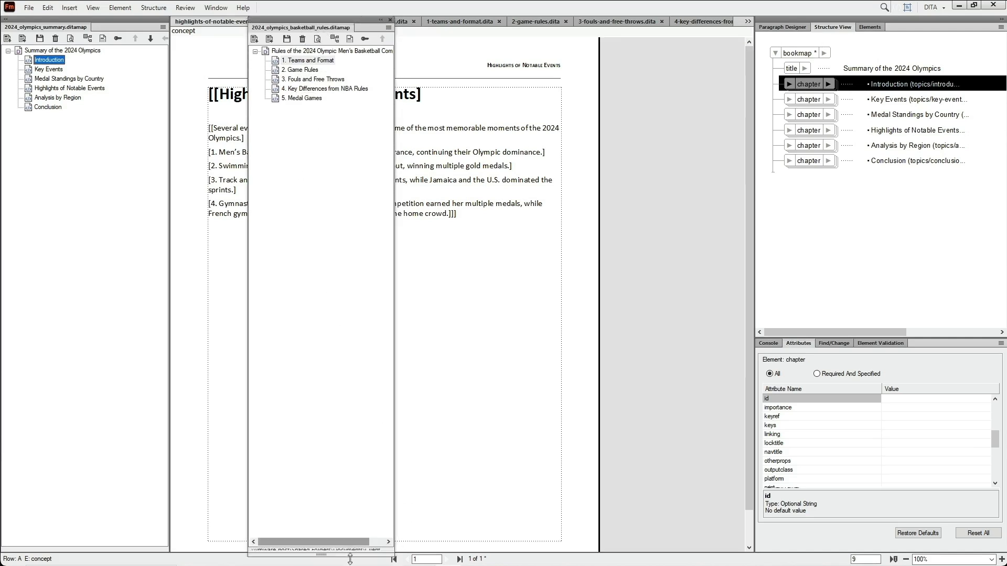
left_click_drag(322, 554, 302, 204)
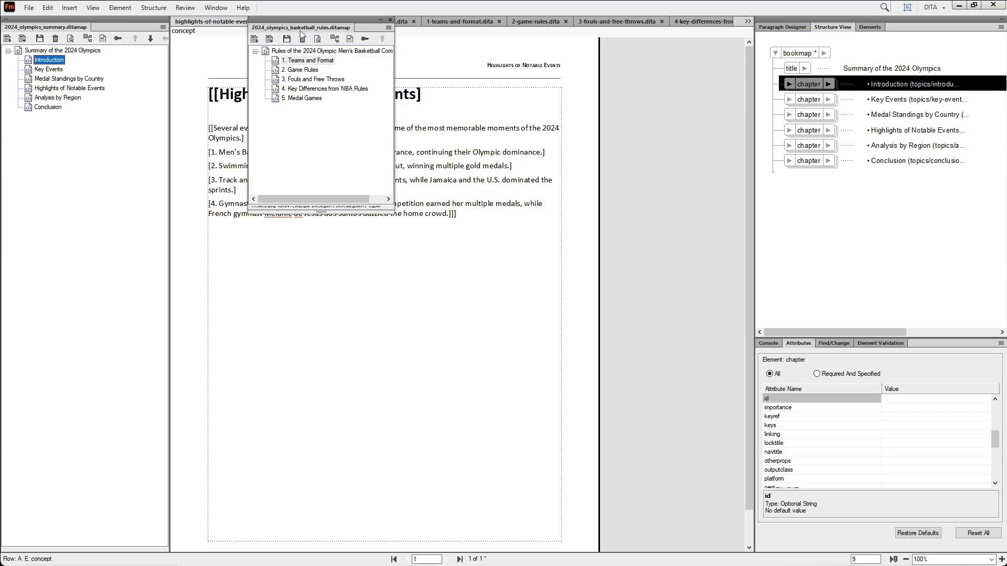
left_click_drag(300, 32, 92, 27)
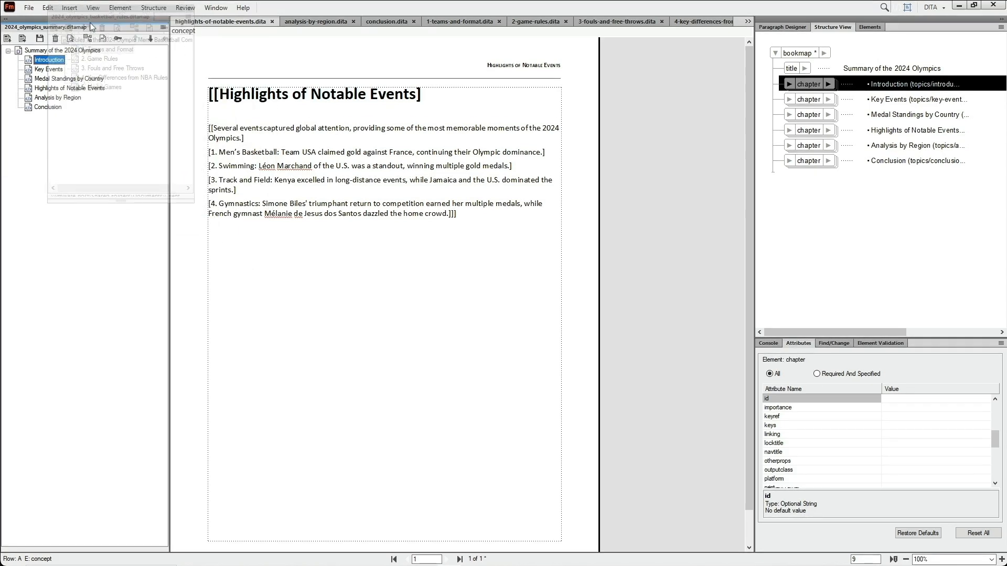
mouse_move(92, 26)
left_mouse_down()
mouse_move(104, 33)
mouse_move(42, 37)
mouse_move(4, 70)
mouse_move(3, 62)
mouse_move(75, 315)
mouse_move(98, 179)
mouse_move(99, 27)
left_mouse_up()
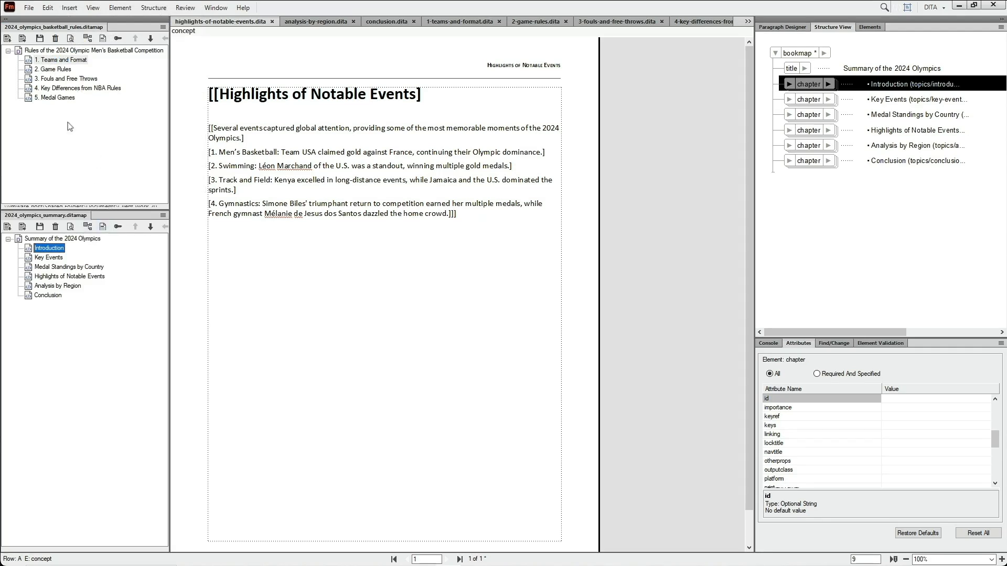
- Collapse the docked map panels to icons, open the summary and basketball rules maps from them, and restore the full panels
left_click(7, 21)
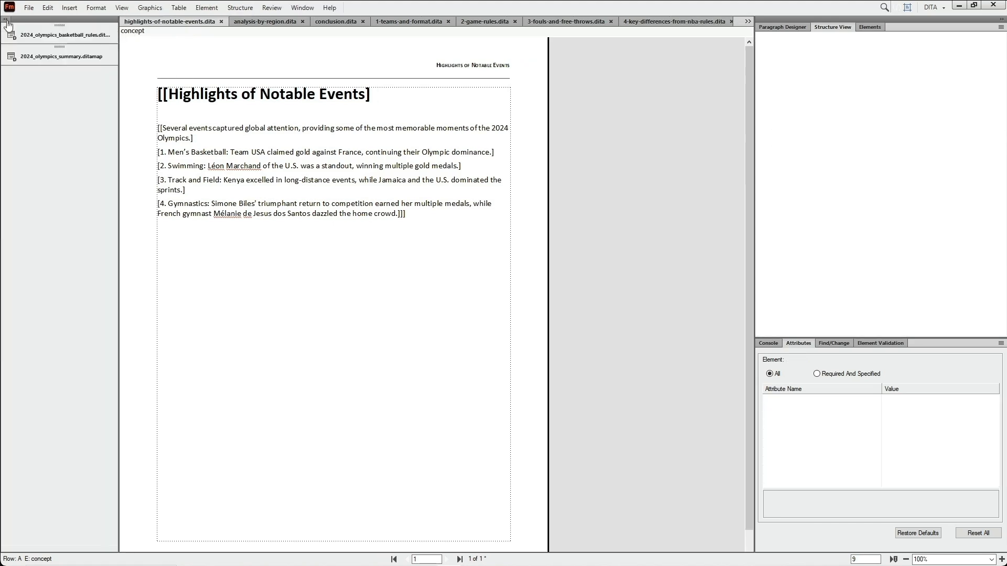
left_click_drag(118, 104, 9, 99)
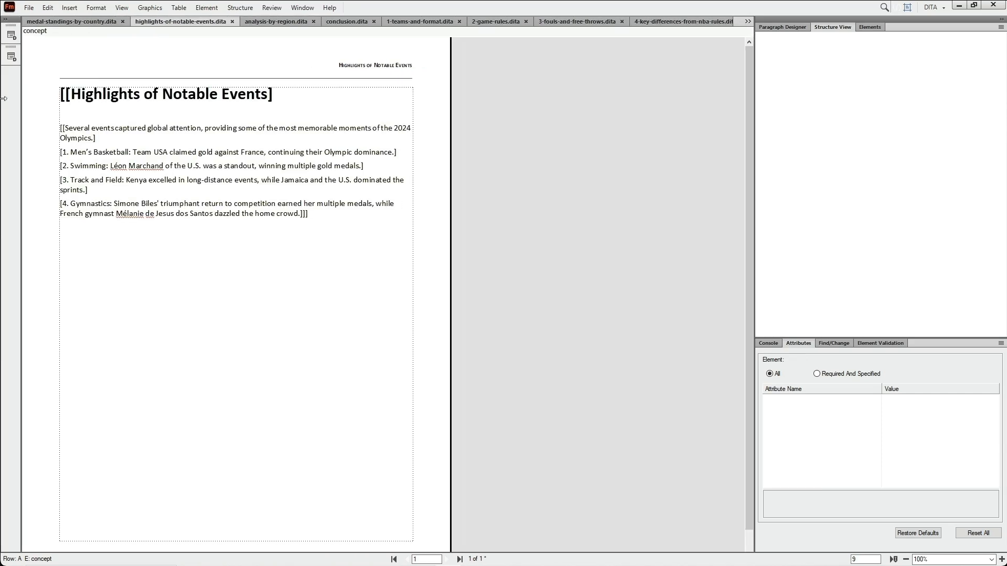
left_click(11, 58)
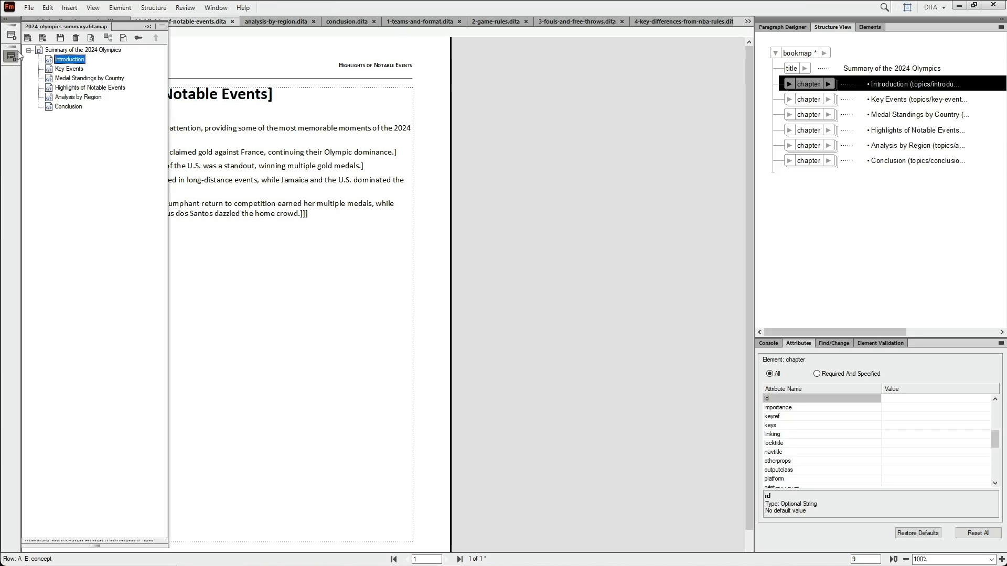
left_click(11, 37)
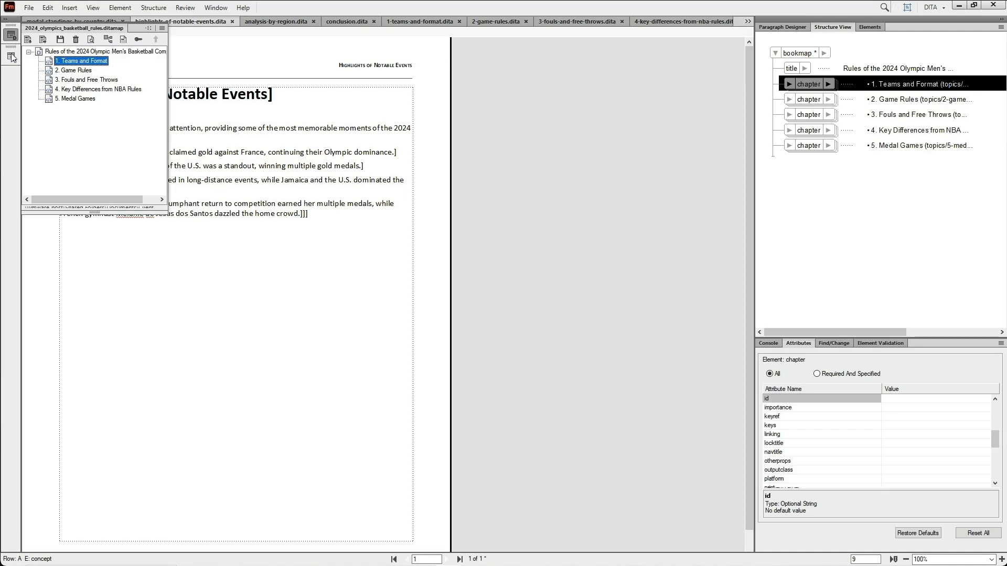
left_click(11, 57)
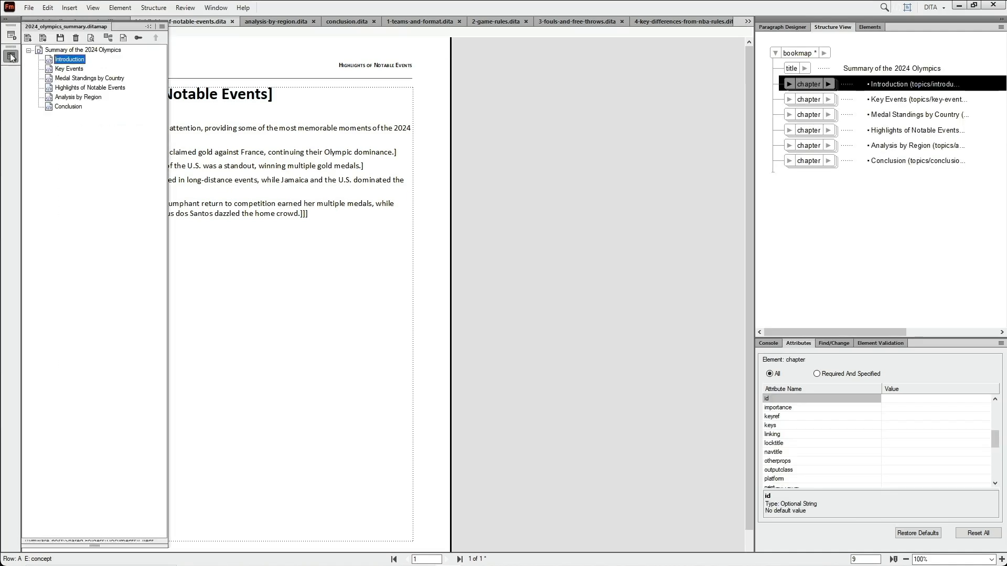
left_click(5, 21)
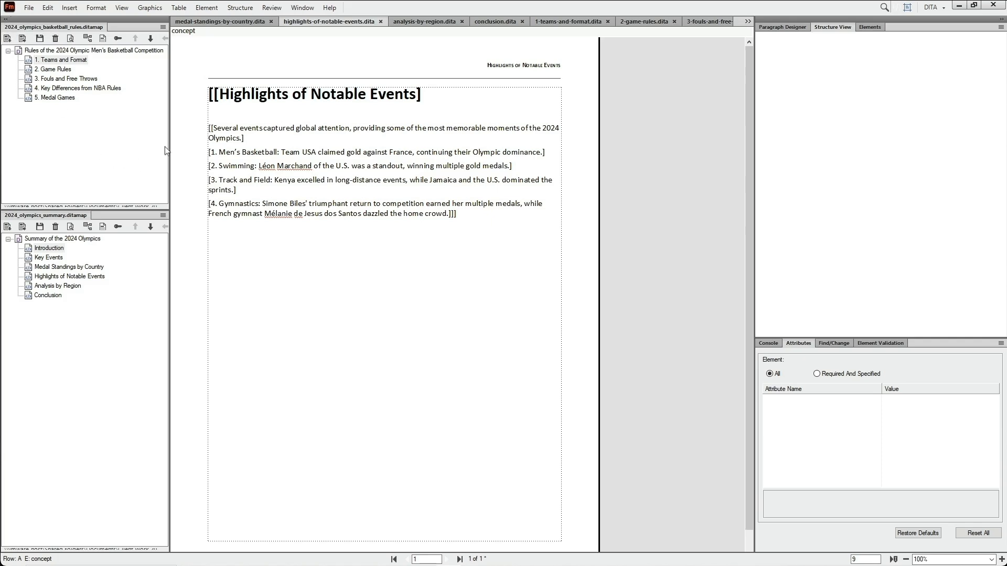
- Narrow the docked map panels and enlarge the basketball rules map to 120% and the summary map to 140%
left_click_drag(174, 142, 146, 141)
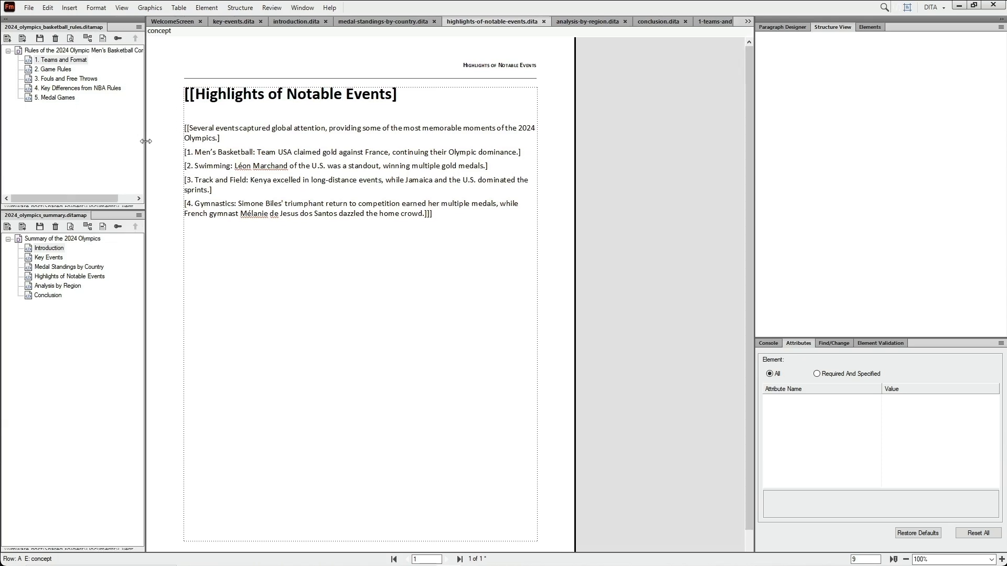
left_click(29, 92)
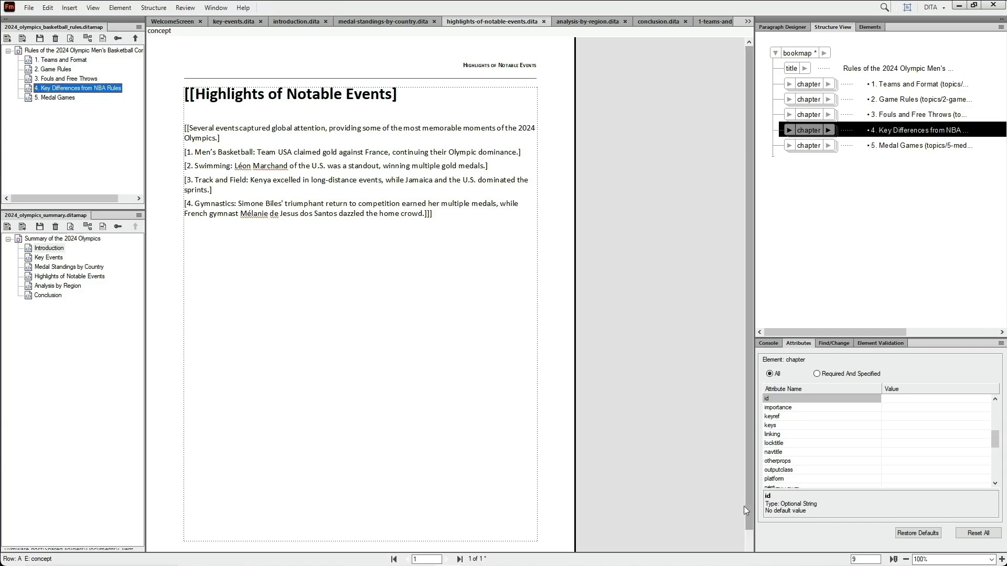
mouse_move(1001, 562)
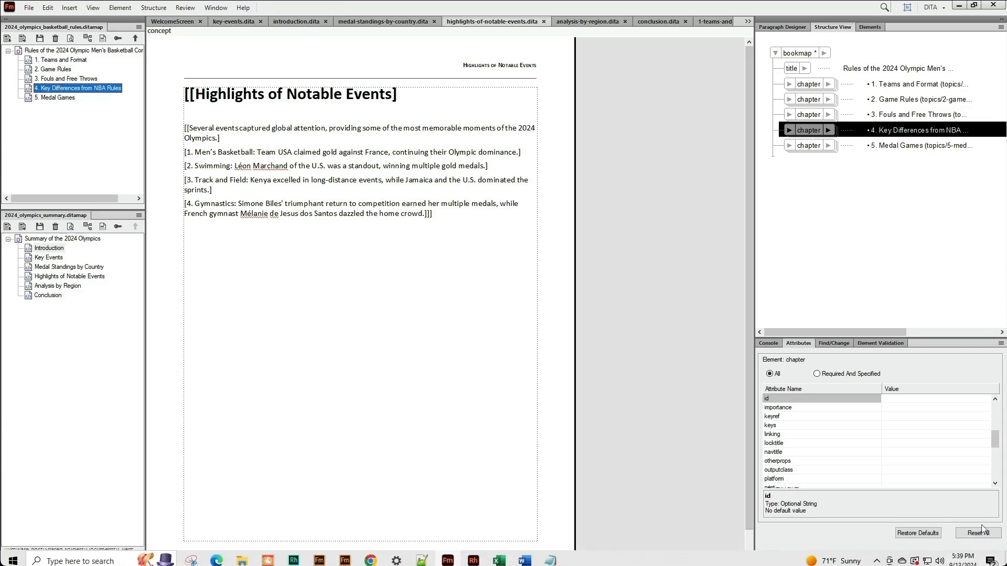
left_click(1002, 560)
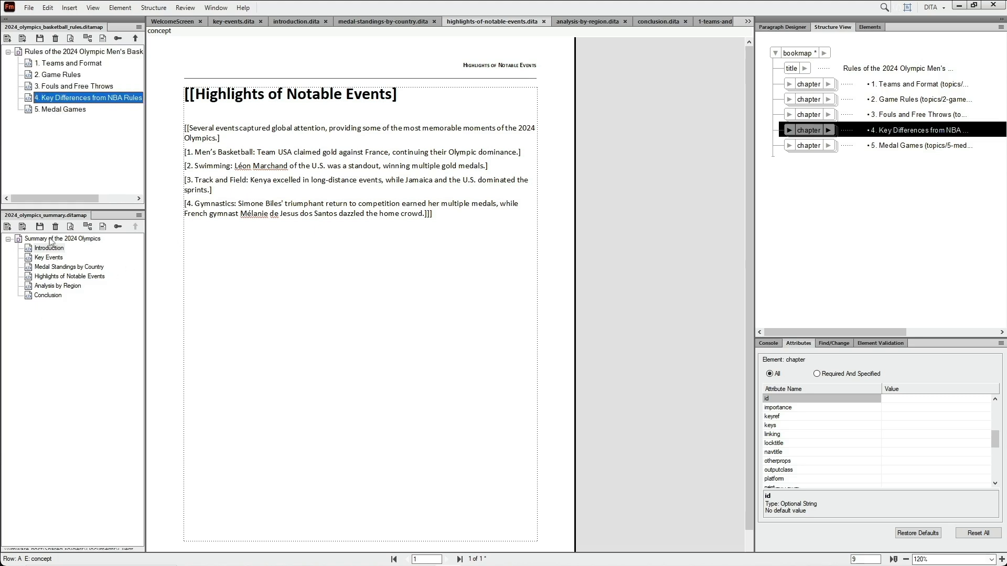
left_click(45, 219)
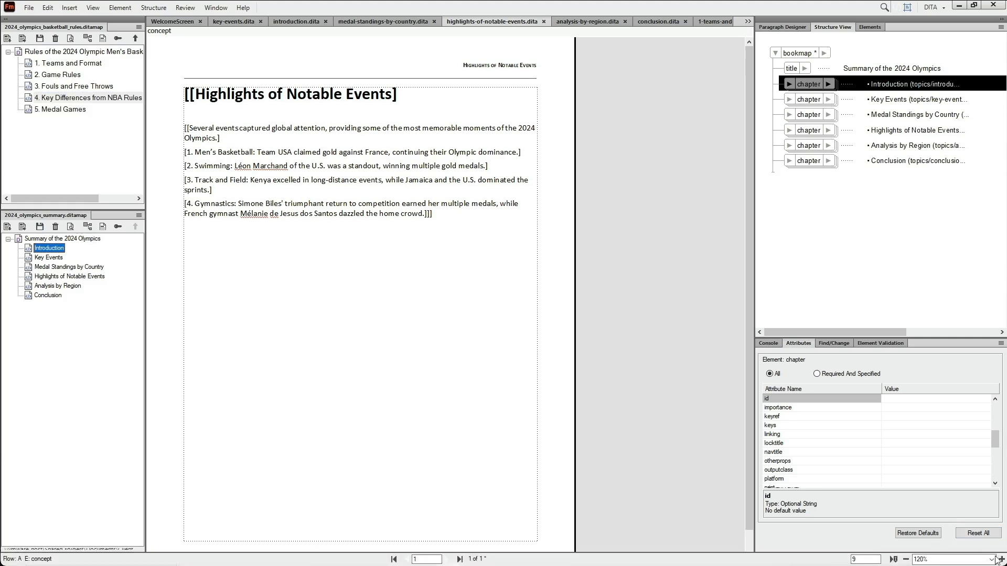
left_click(1002, 560)
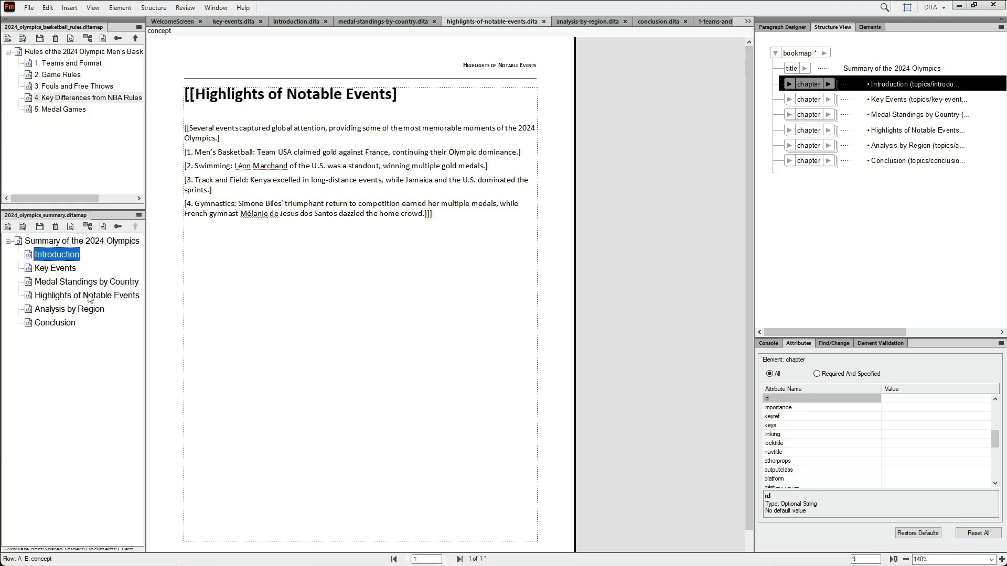
- Select the word "attention" in the first body paragraph, zoom the document to 140%, and return it to 100%
left_click(295, 131)
double_click(297, 129)
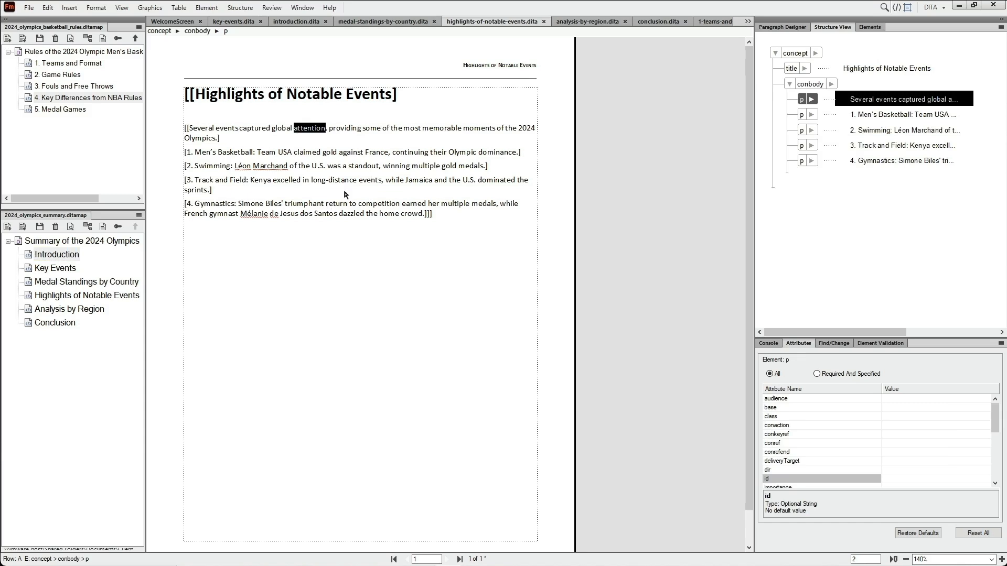
scroll(344, 195, "up", 2)
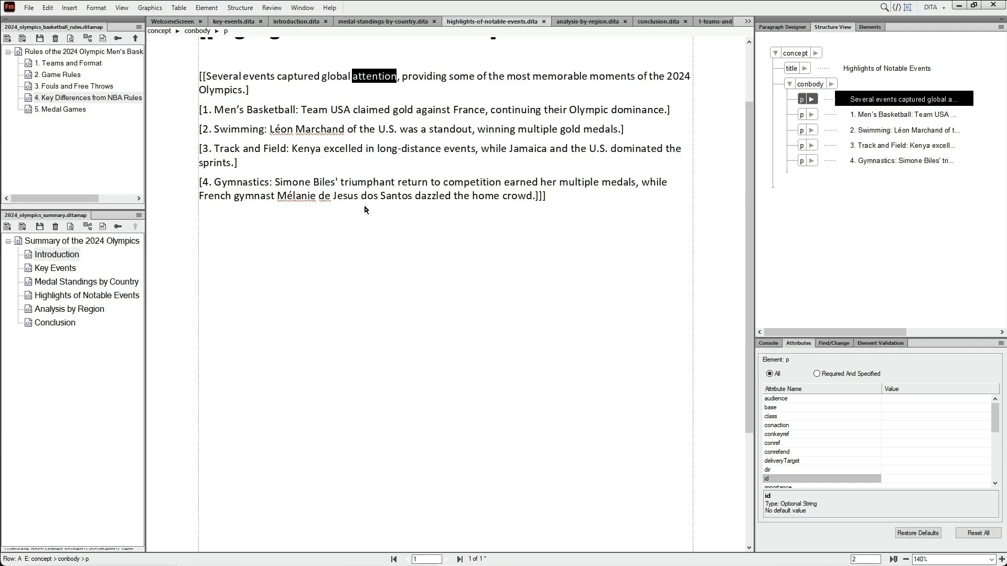
scroll(365, 210, "down", 2)
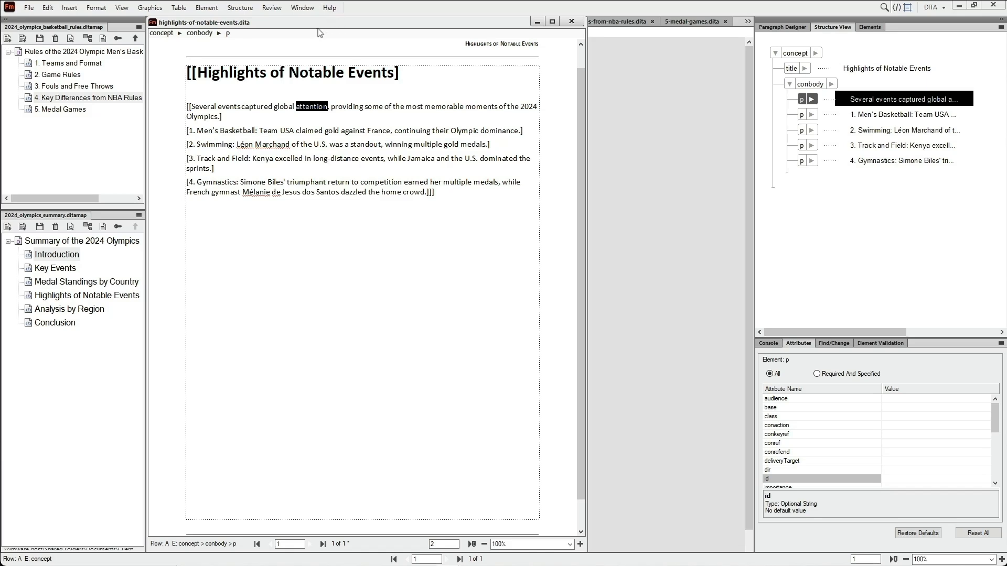
- Move highlights-of-notable-events.dita as a floating window over the other documents and consolidate it back into the tabbed documents
left_click_drag(318, 24, 382, 71)
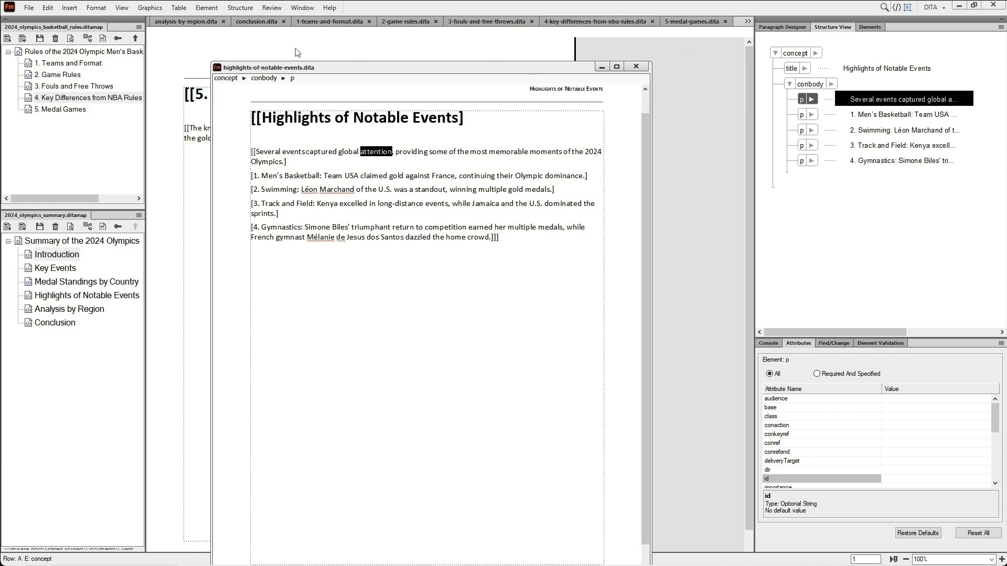
left_click(303, 8)
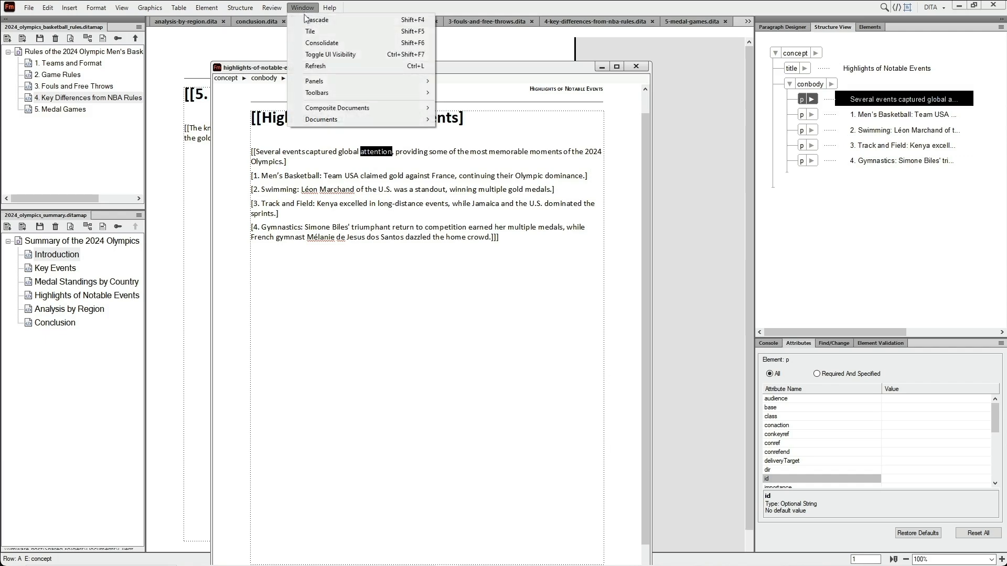
left_click(306, 46)
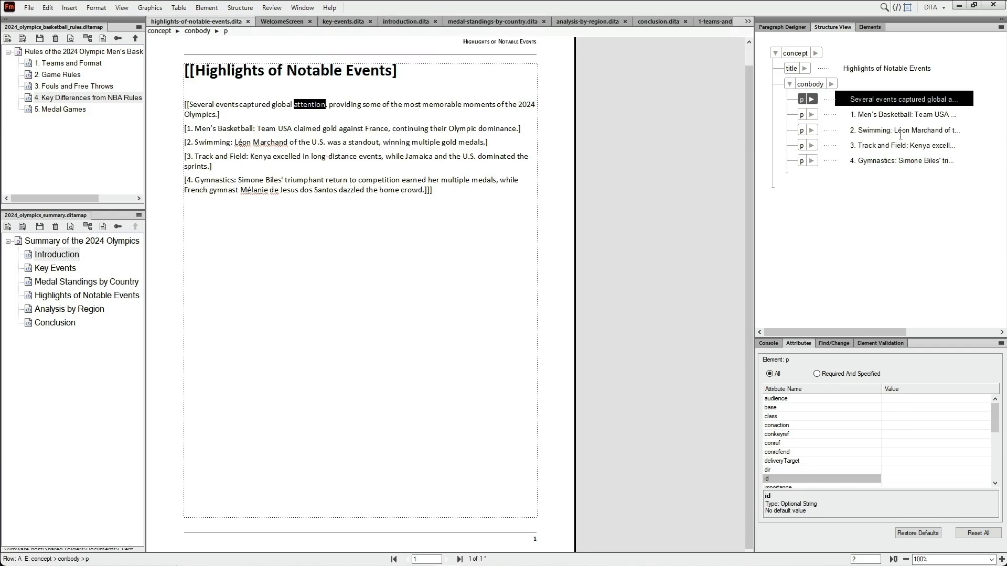
- Select the "2. Swimming" paragraph element in the document structure, zoom the page to 120%, and return it to 100%
left_click(871, 132)
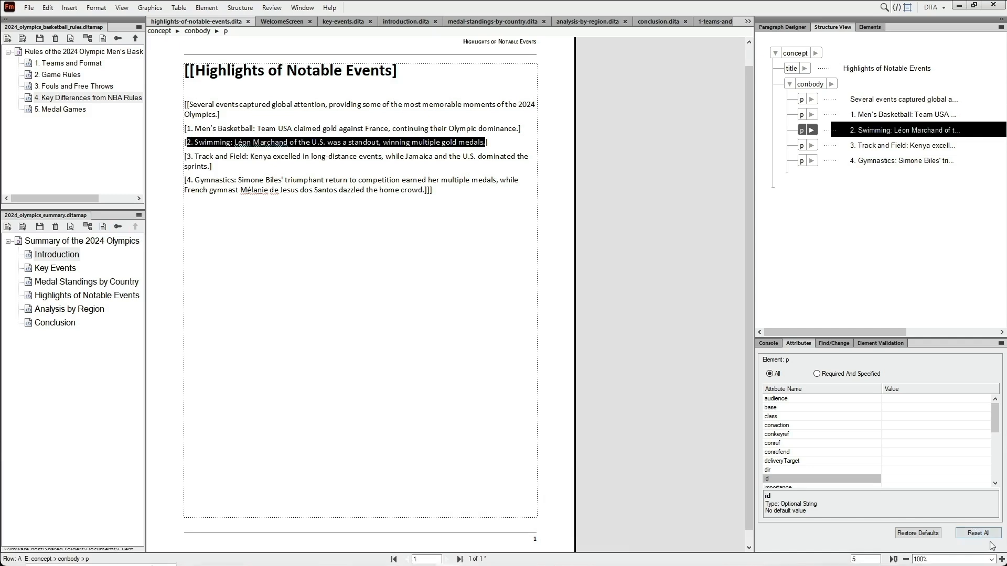
left_click(1002, 559)
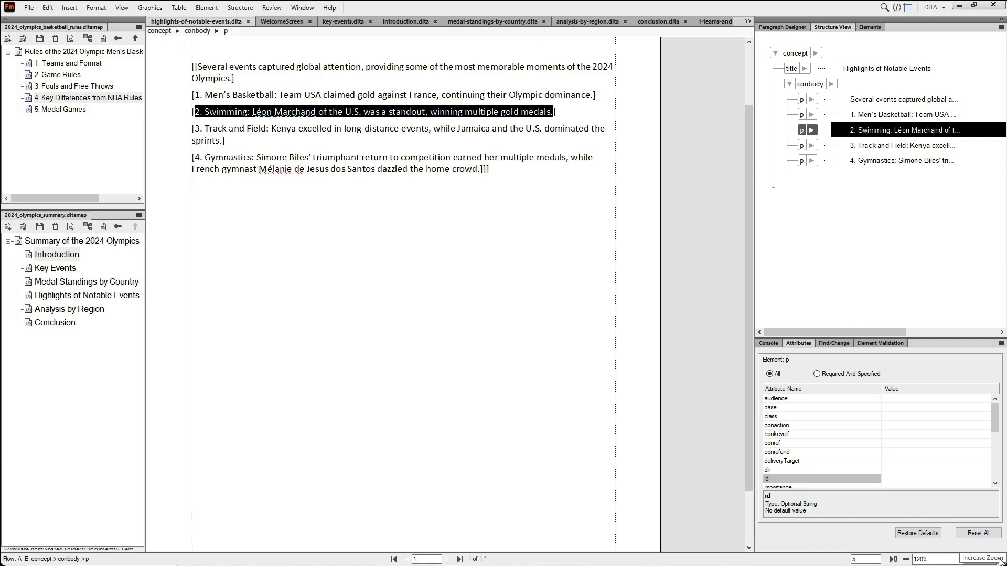
left_click(906, 560)
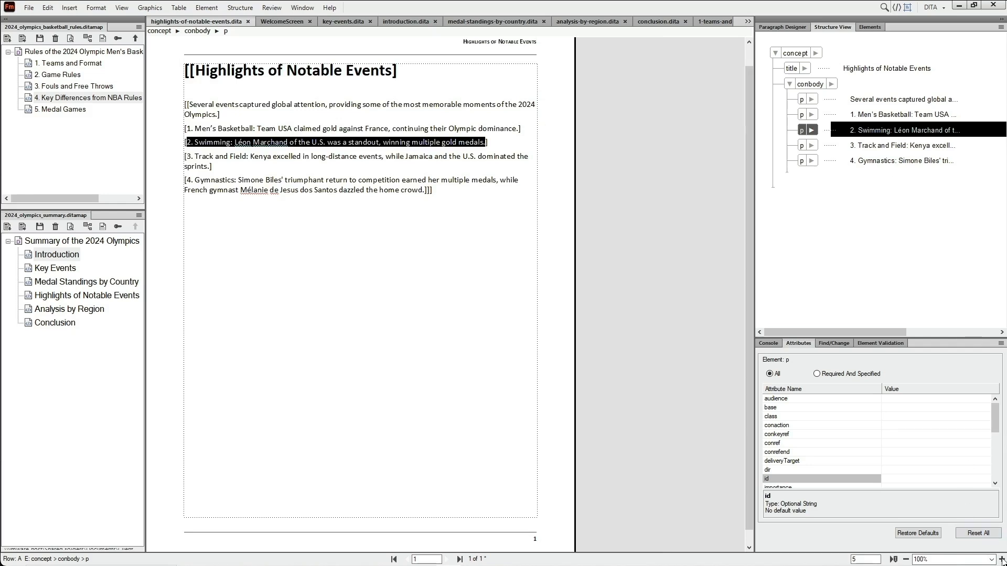
- Enlarge the structure tree with the "4. Gymnastics" paragraph chosen, and return the floating highlights-of-notable-events.dita window to the tabbed documents
left_click(879, 161)
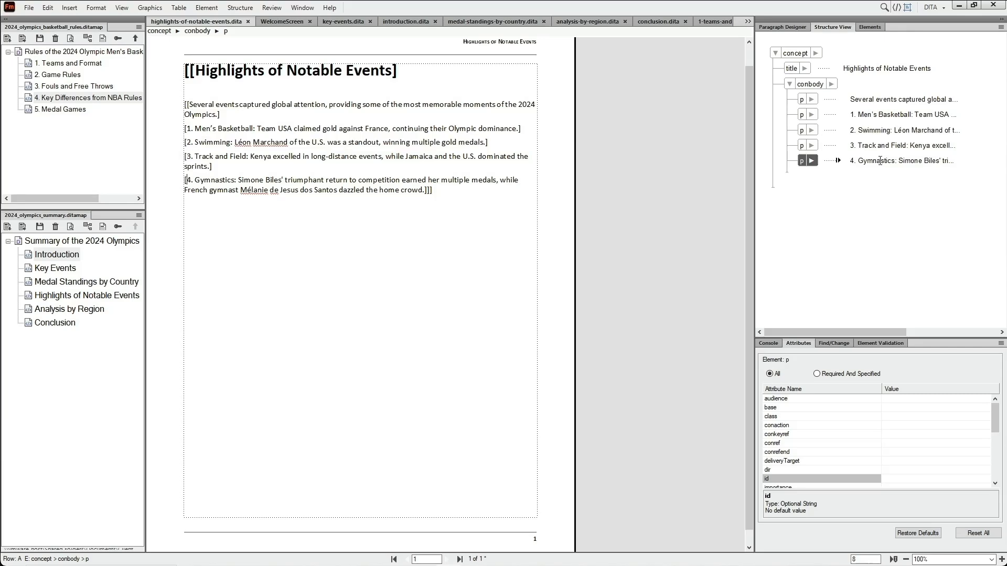
scroll(875, 165, "up", 2)
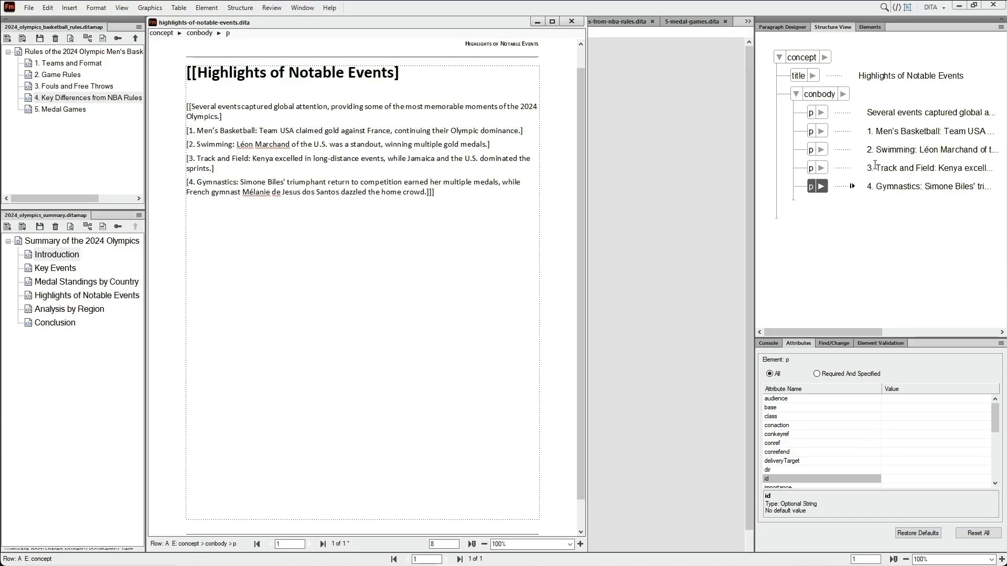
scroll(875, 165, "up", 1)
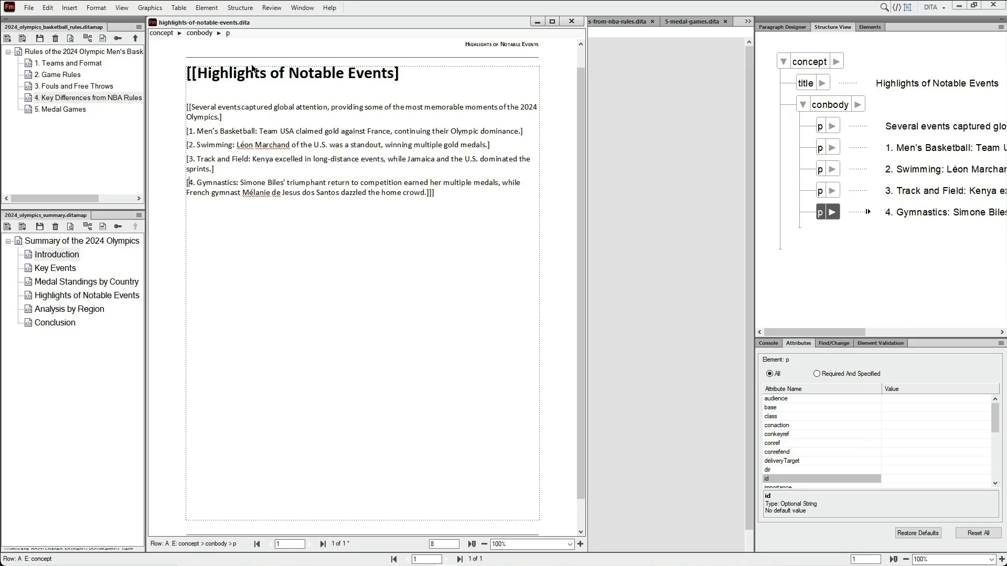
left_click_drag(285, 27, 488, 28)
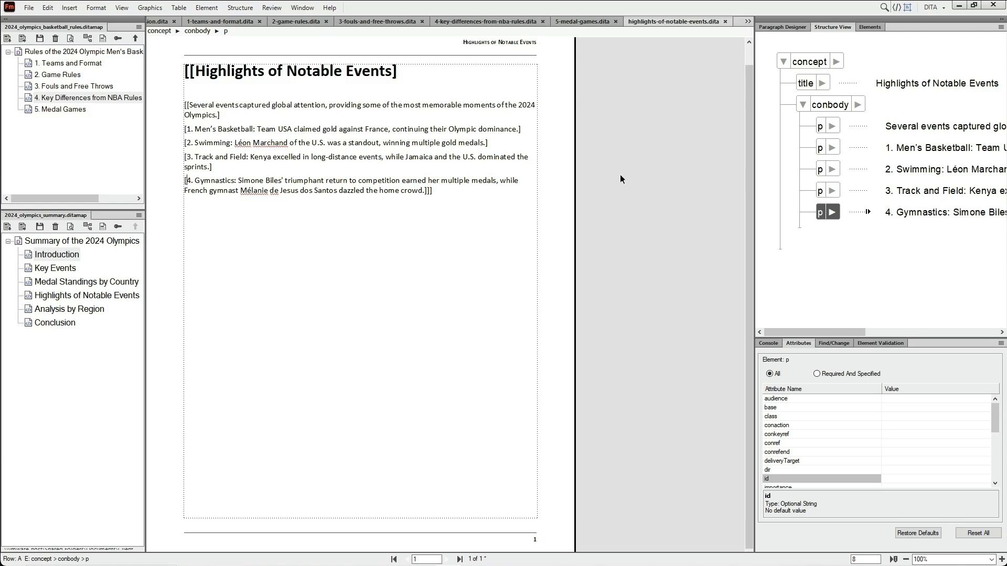
- Zoom the basketball rules map to 120% and back to 100%, and select Medal Standings by Country in the summary map
left_click(93, 99)
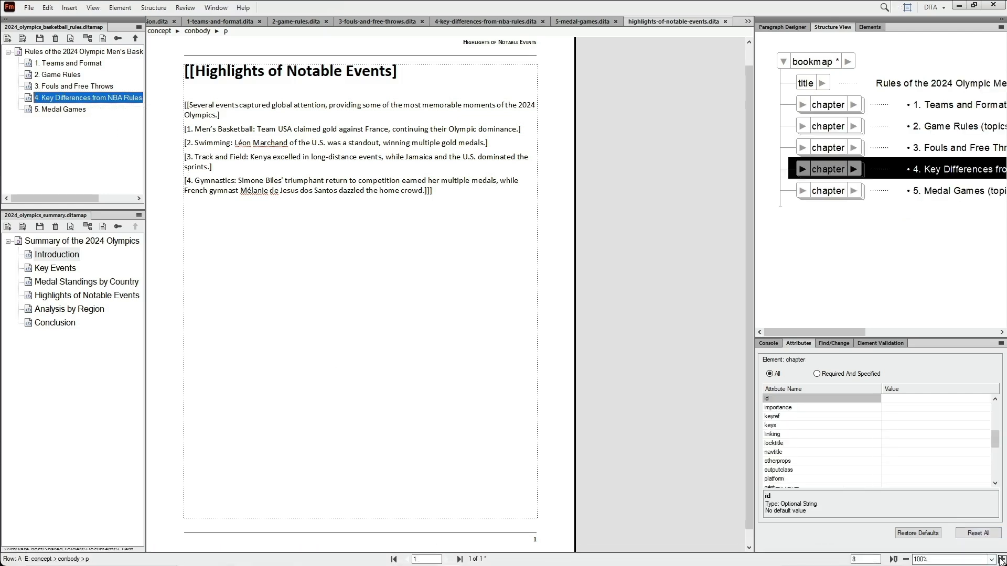
left_click(1001, 560)
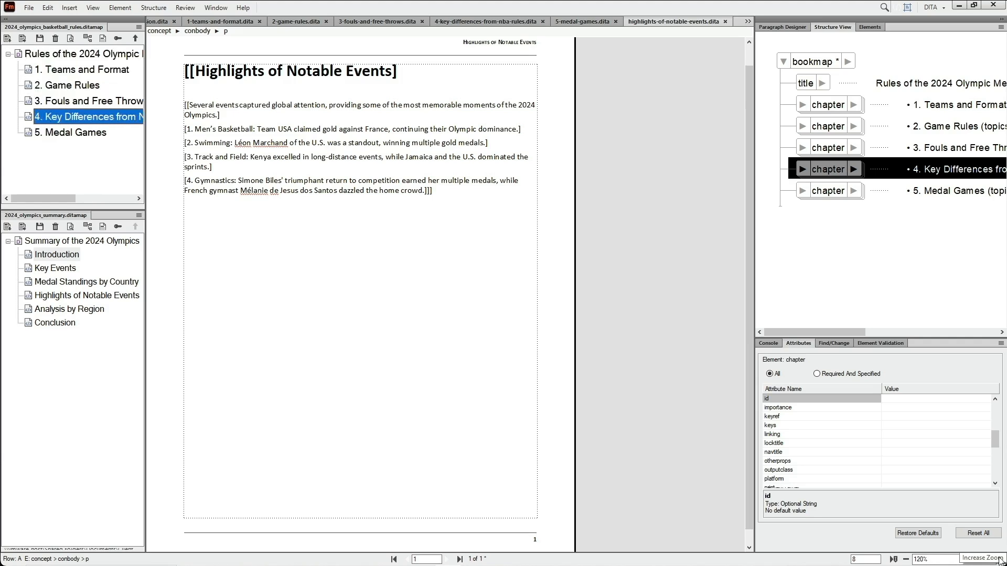
left_click(906, 559)
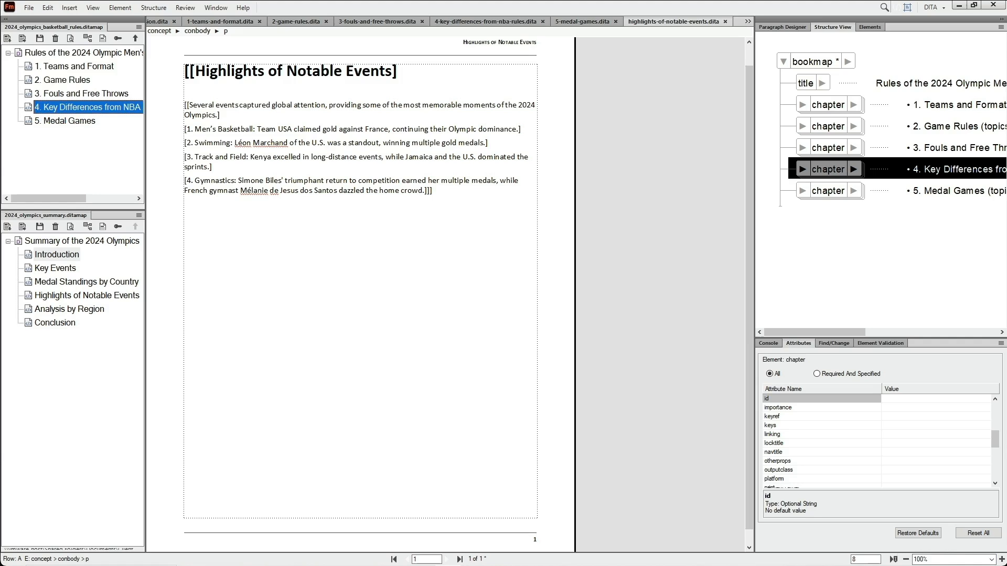
left_click(51, 288)
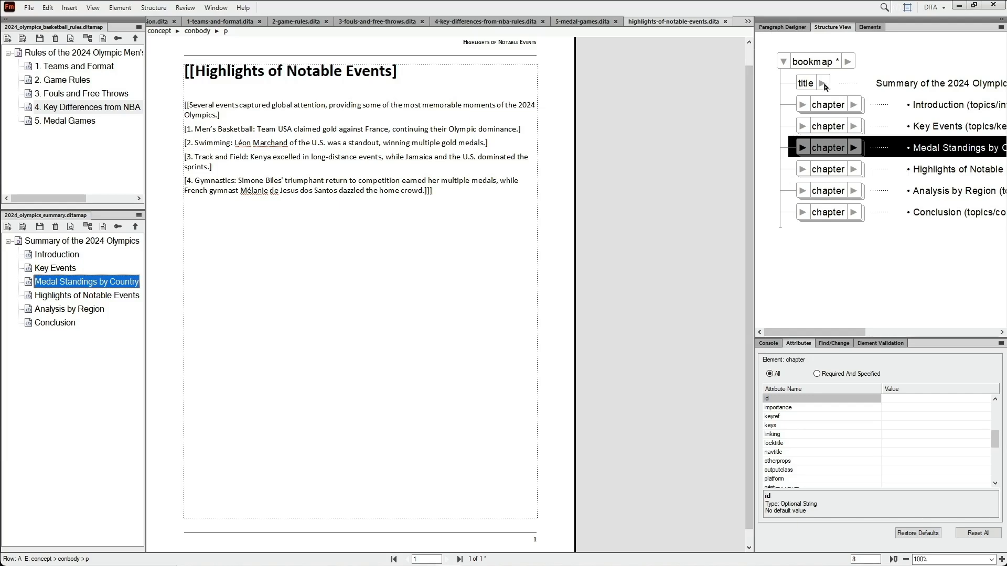
- Close the Paragraph Designer panel docked with the Structure View
left_click(787, 33)
right_click(787, 32)
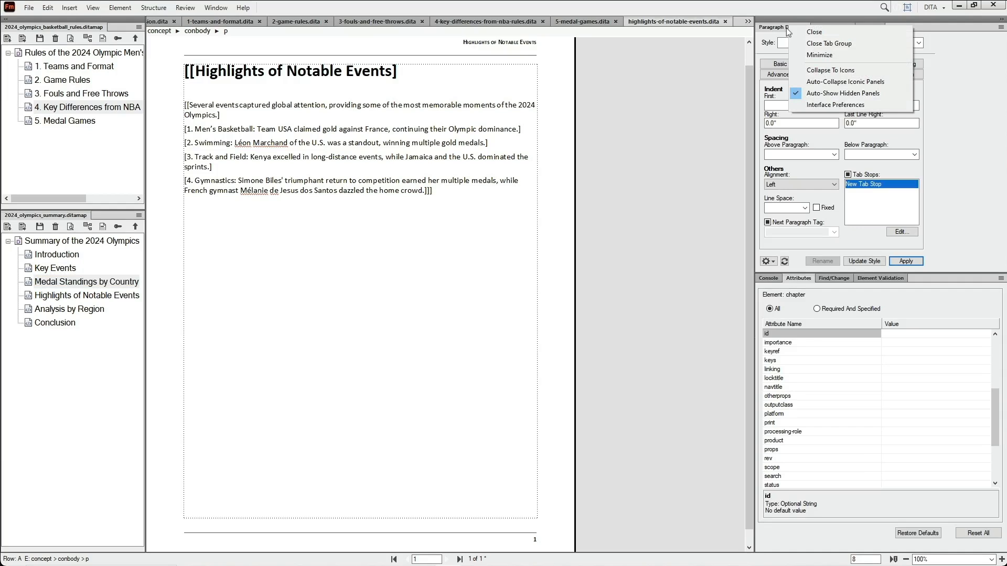
left_click(811, 32)
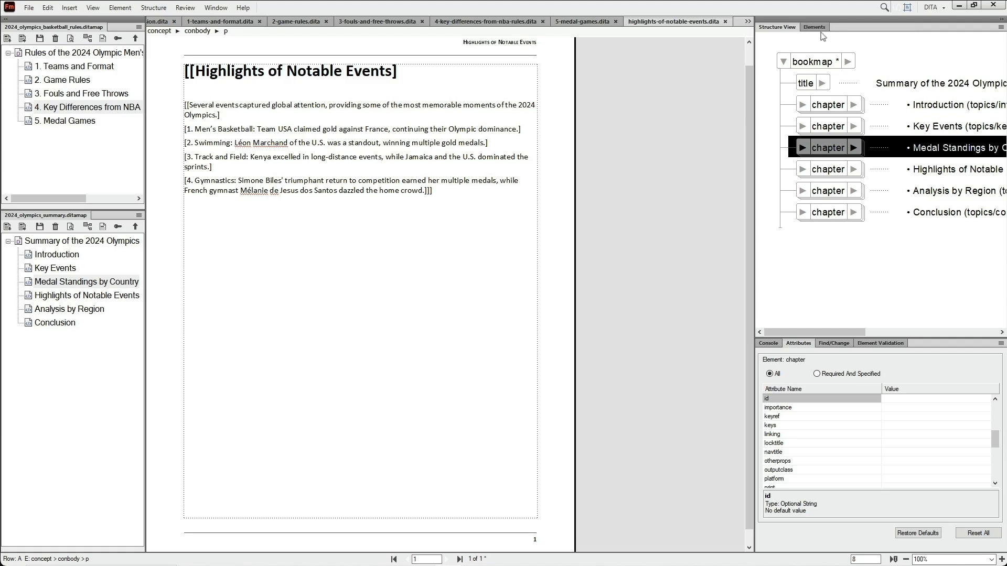
- Close the Console and Find/Change panels grouped with Attributes and Element Validation
right_click(769, 343)
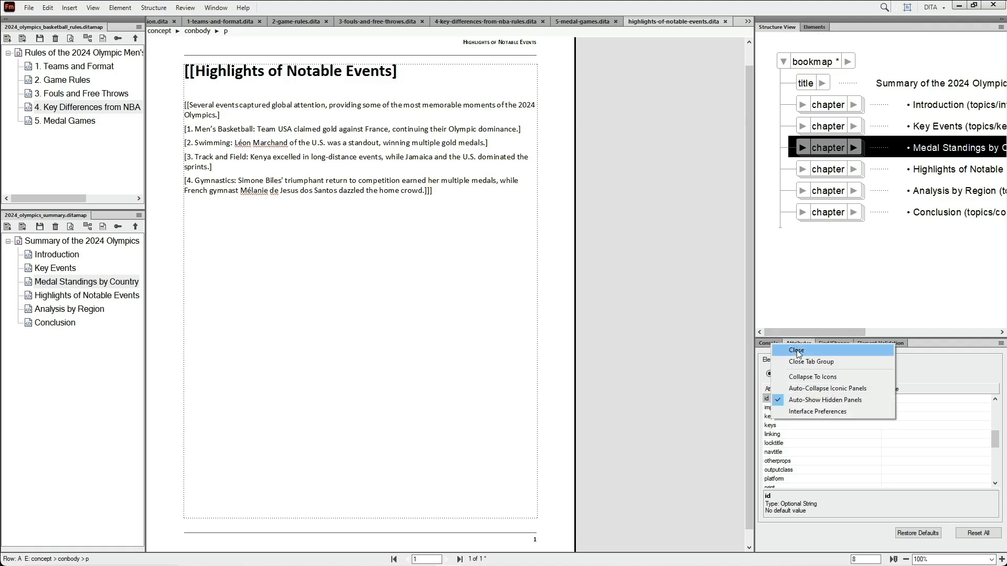
left_click(765, 345)
left_click(764, 346)
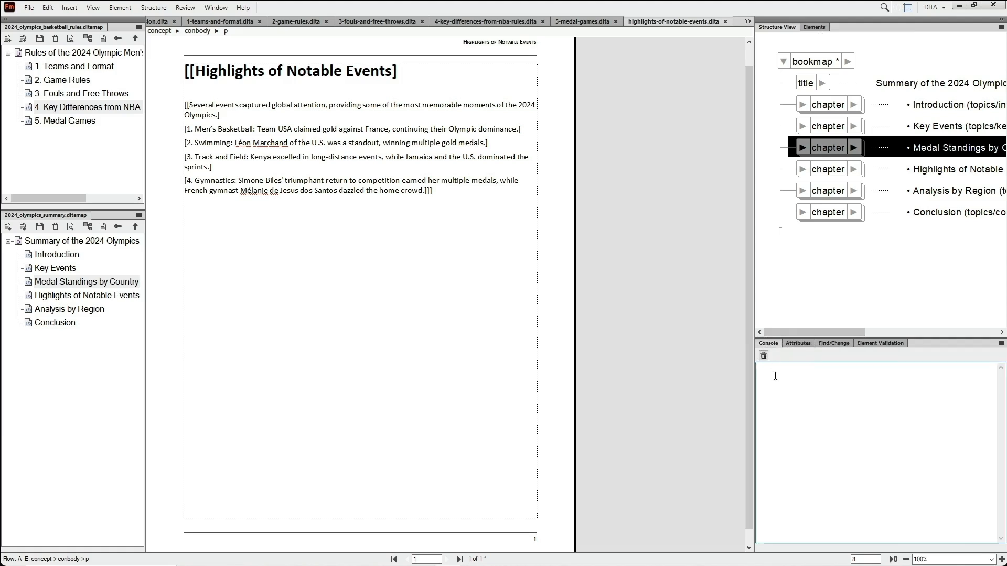
right_click(776, 348)
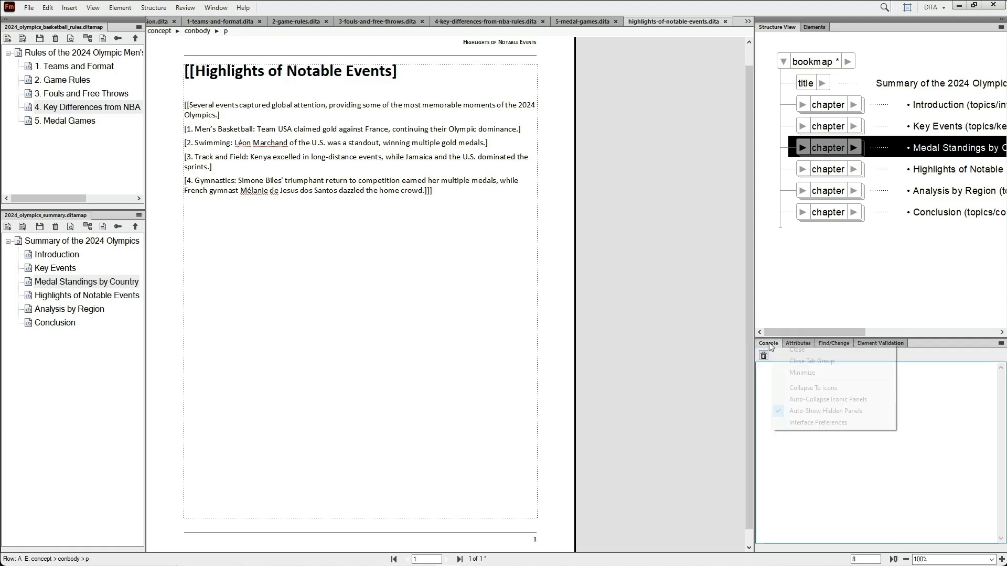
left_click(797, 350)
right_click(807, 344)
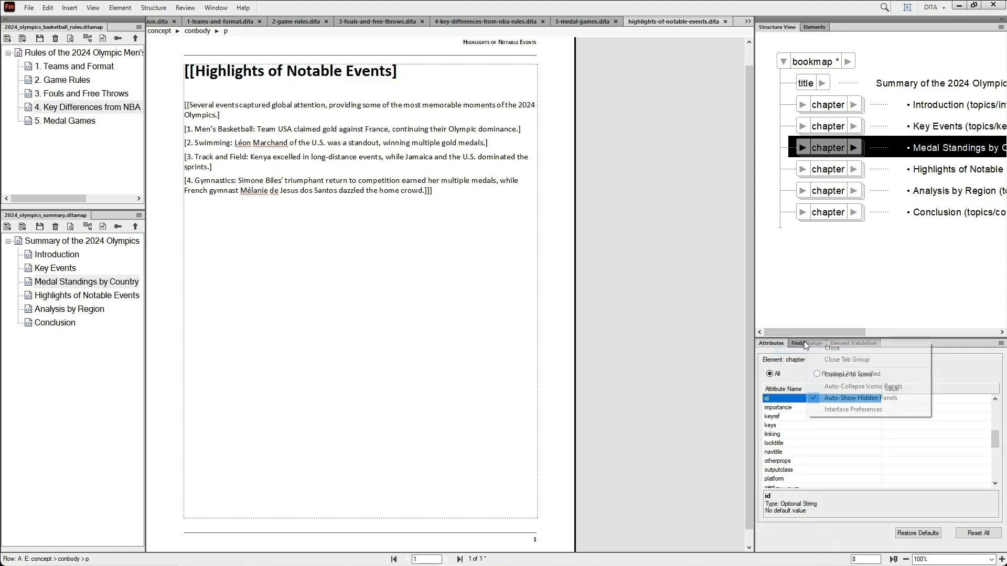
left_click(831, 349)
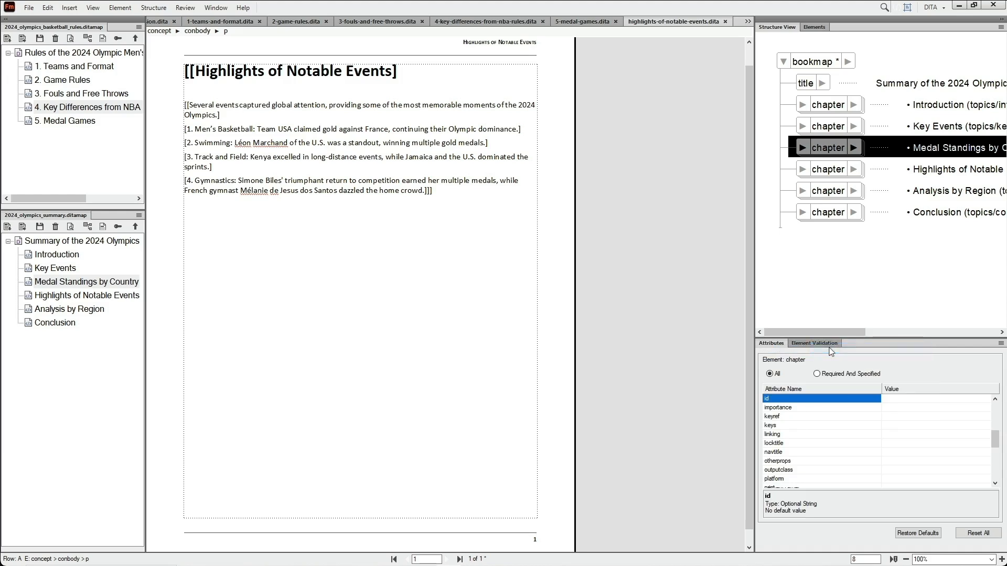
- Show Element Validation and dock the Elements panel as its own column between the document and the Structure View
left_click(813, 344)
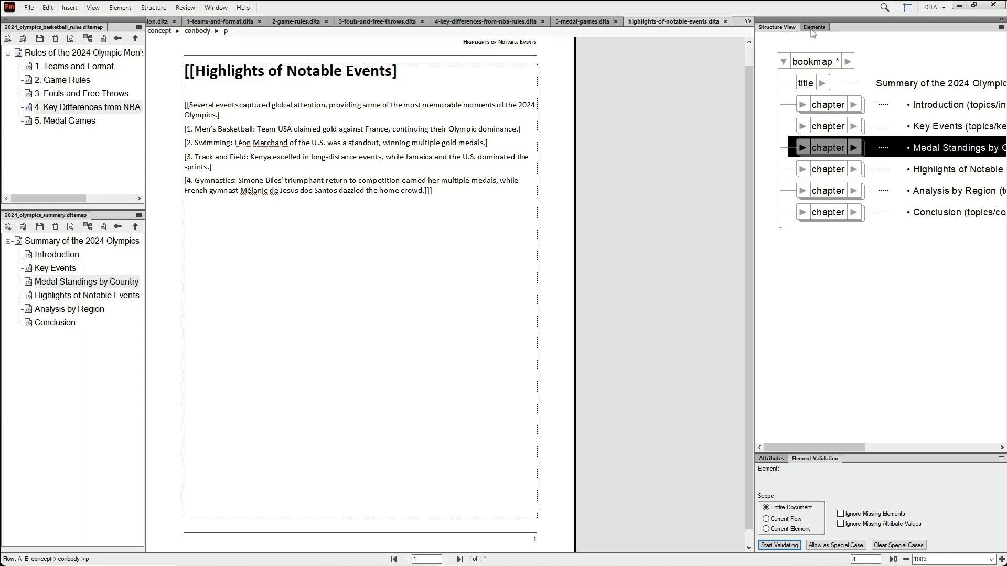
left_click_drag(813, 33, 751, 102)
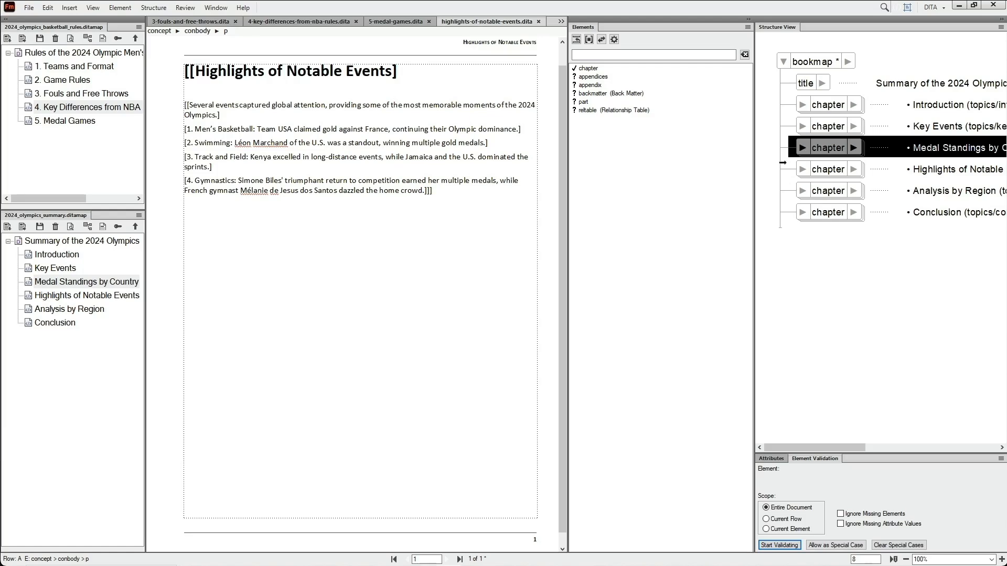
- Place the insertion point inside the expanded Introduction chapter and set available elements to Valid Elements for Working Start to Finish with descriptive names
left_click(783, 160)
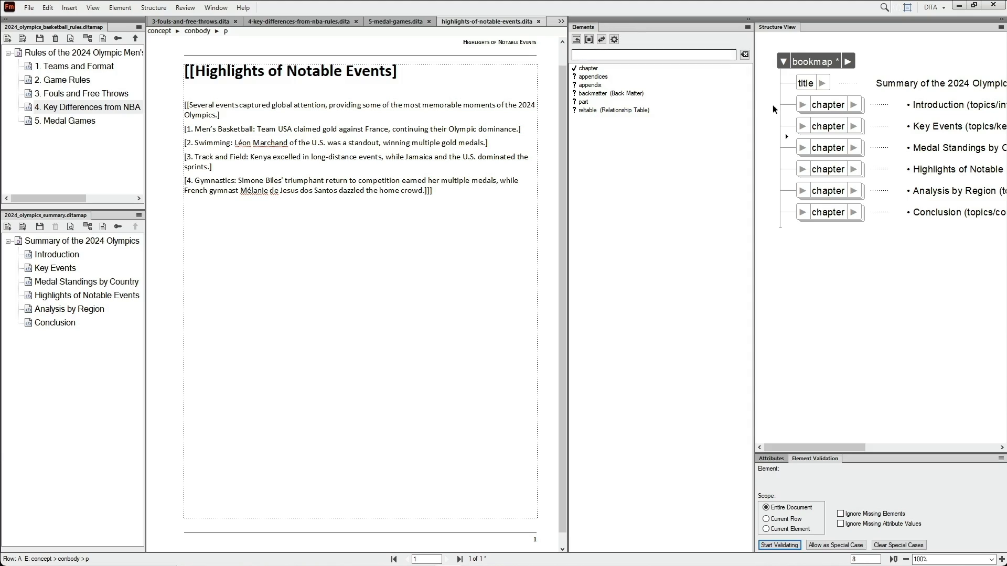
left_click(803, 105)
left_click(808, 137)
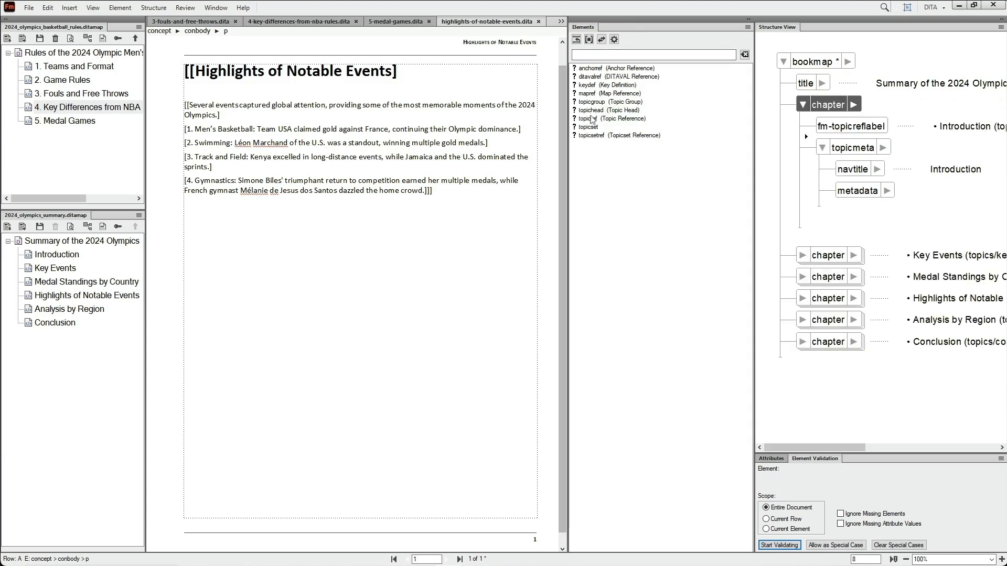
left_click(614, 41)
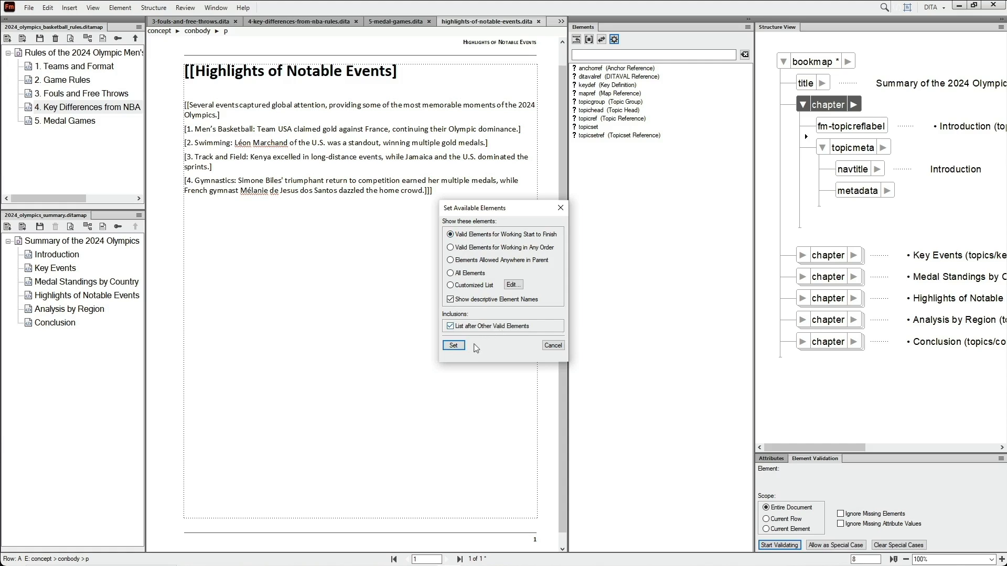
left_click(454, 347)
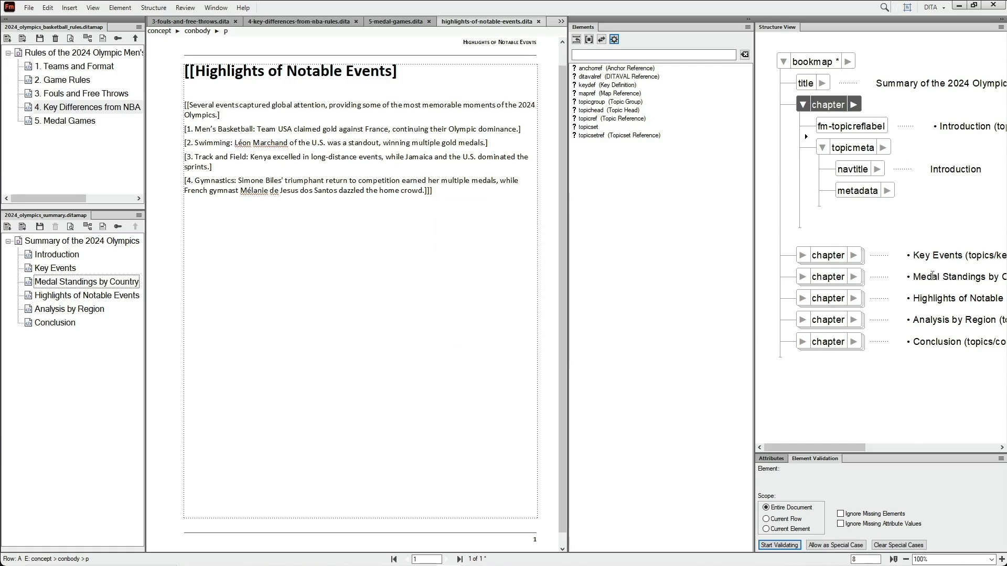
- Save the current panel layout as a workspace named "DITA Authoring"
left_click(929, 12)
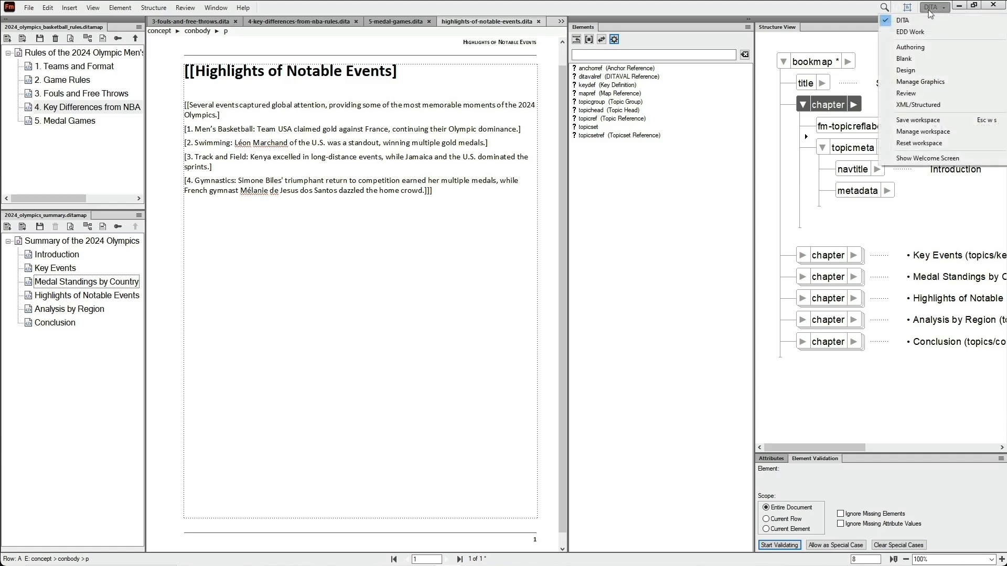
left_click(919, 120)
type("A")
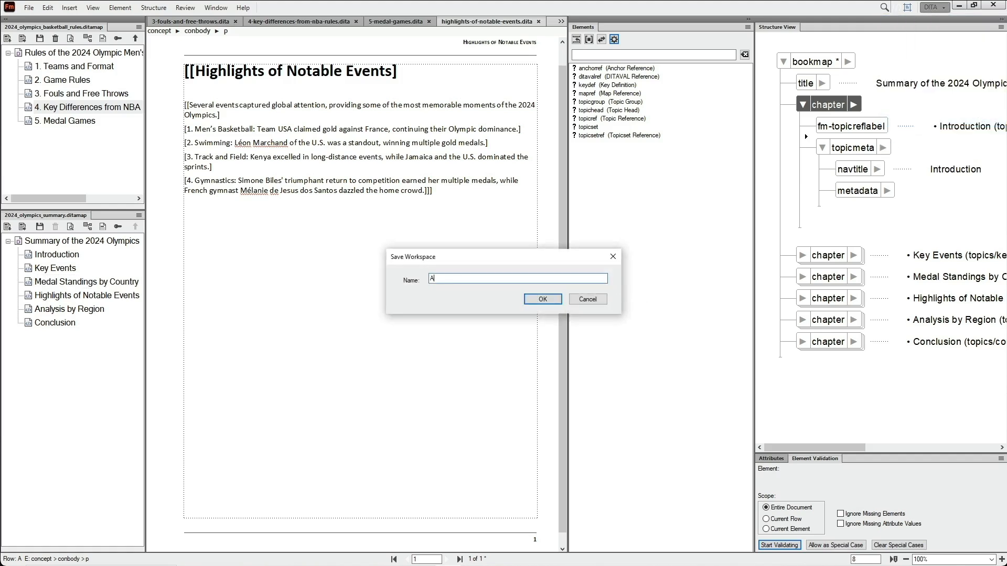
type("ITA Authoring")
left_click(543, 299)
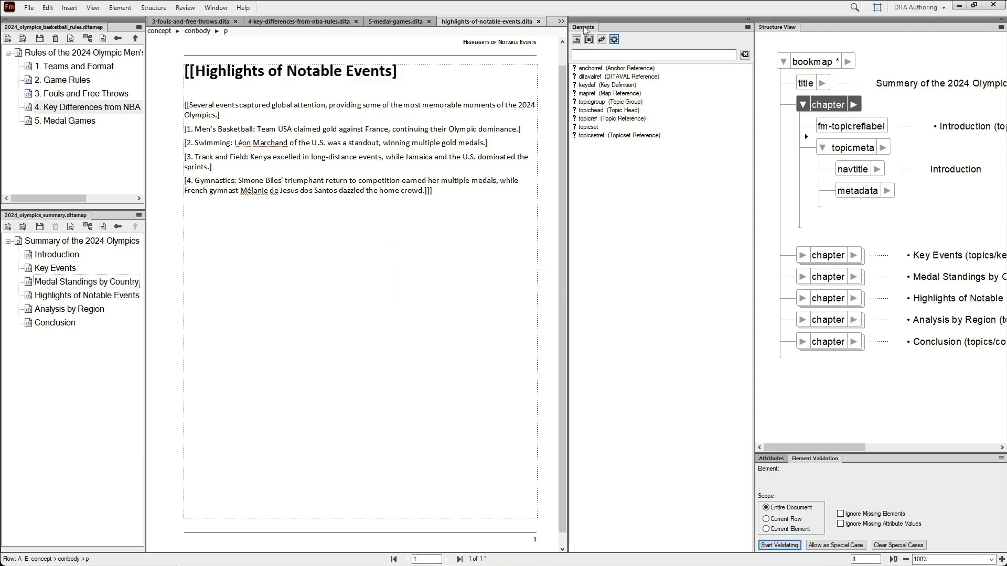
- Float the Elements panel and the basketball rules map over the document, and close the Element Validation panel
left_click_drag(583, 27, 463, 59)
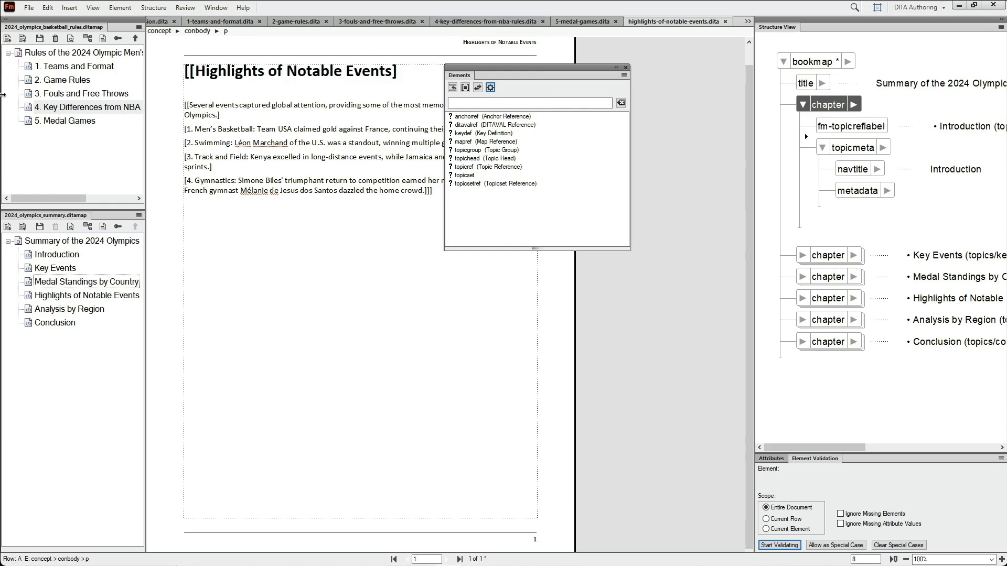
left_click_drag(54, 27, 289, 174)
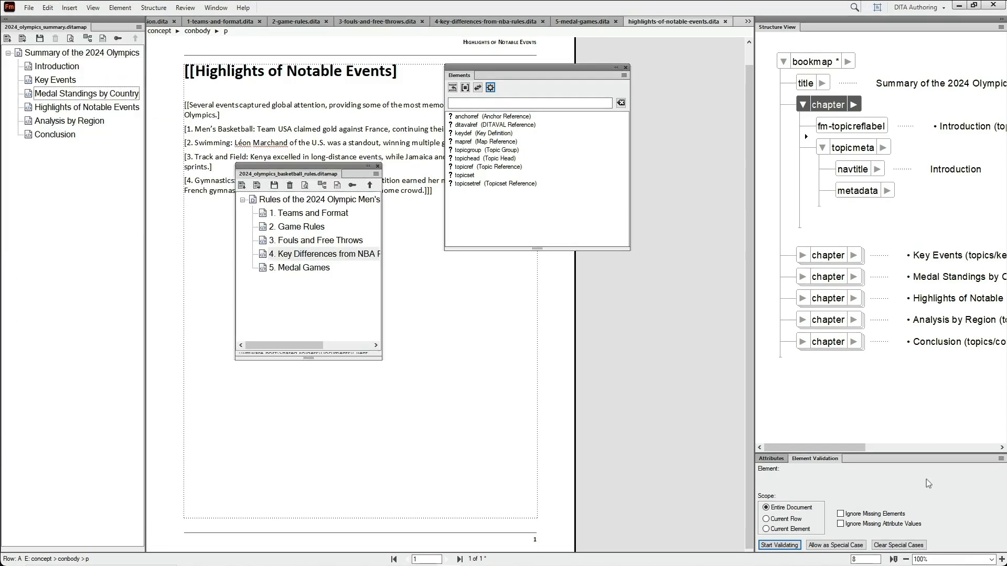
right_click(812, 460)
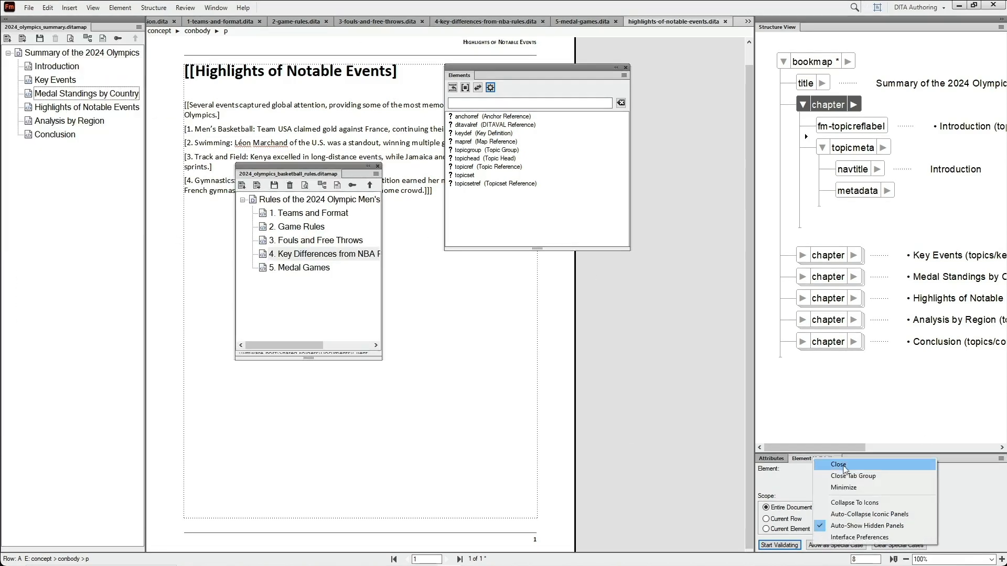
left_click(843, 465)
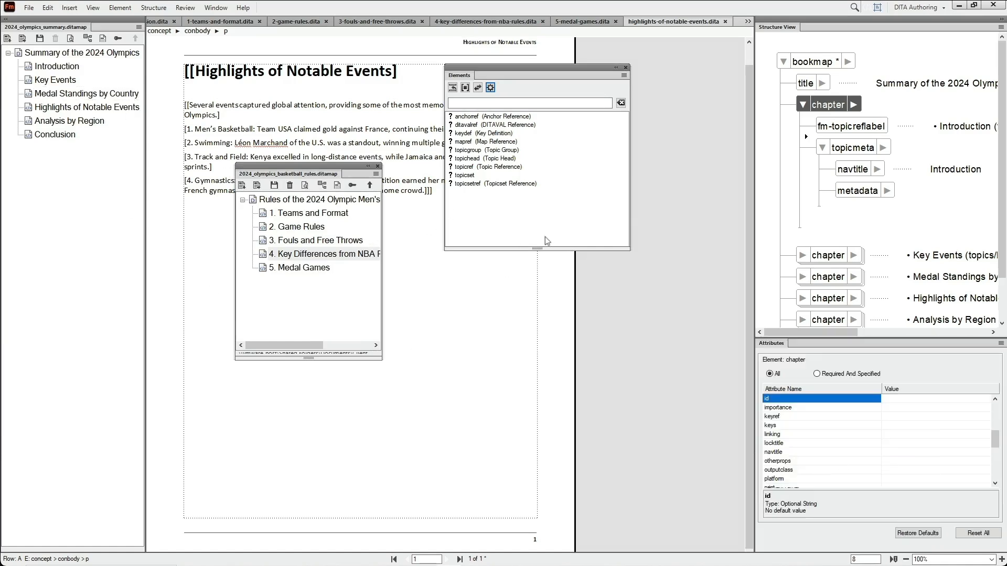
- Reset the DITA Authoring workspace to its original layout and dock the floating basketball rules map above the summary map
left_click(918, 14)
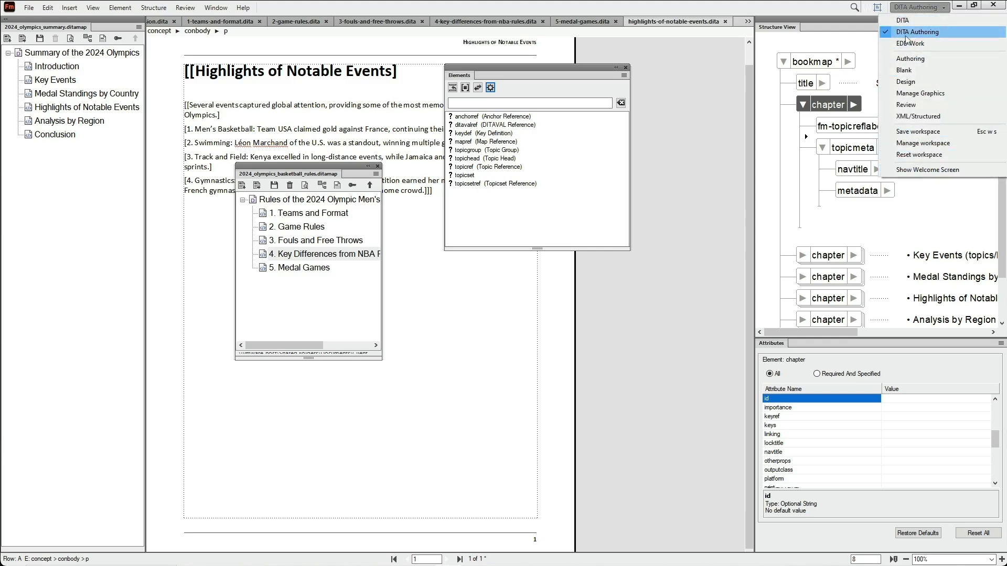
left_click(909, 156)
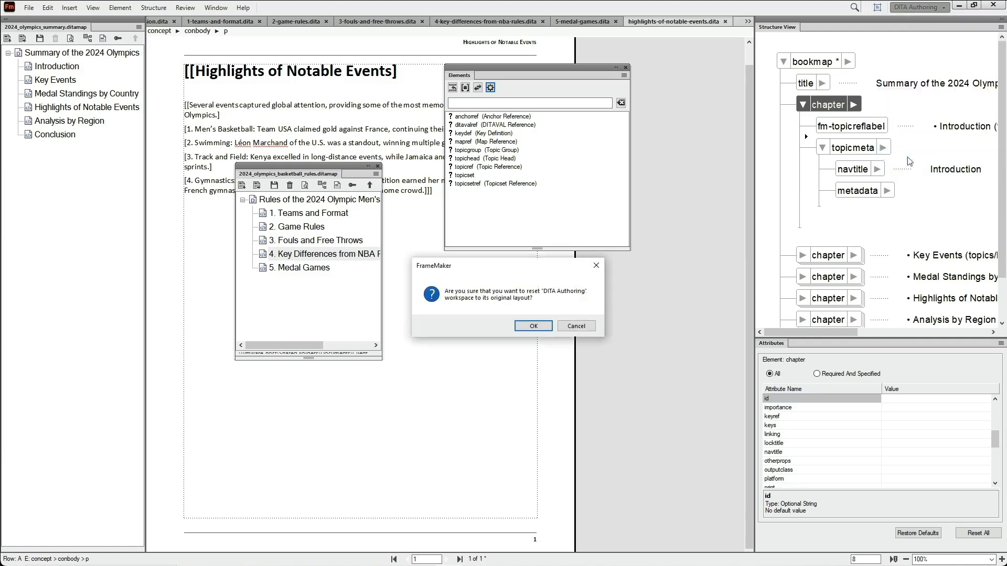
left_click(536, 329)
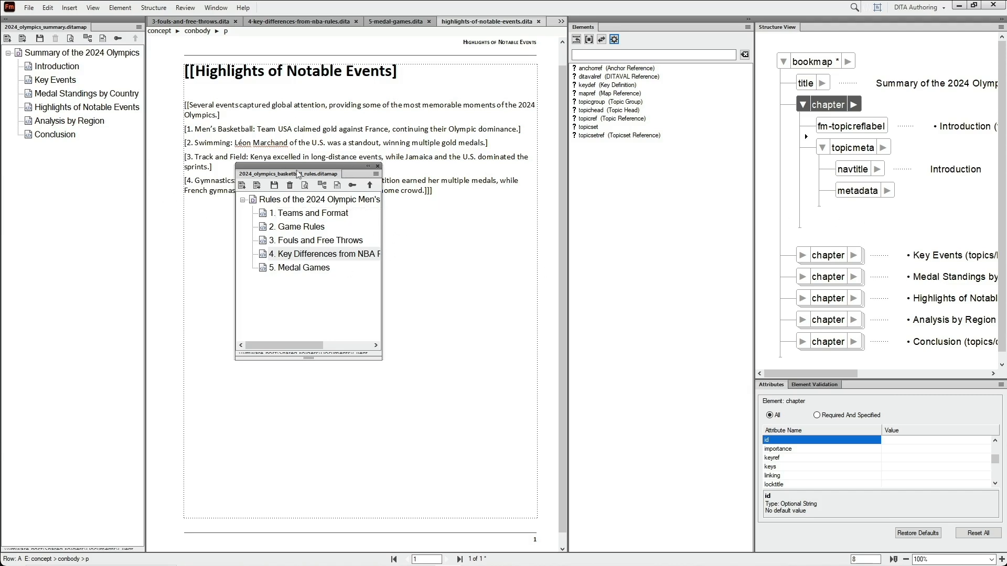
left_click_drag(287, 173, 96, 27)
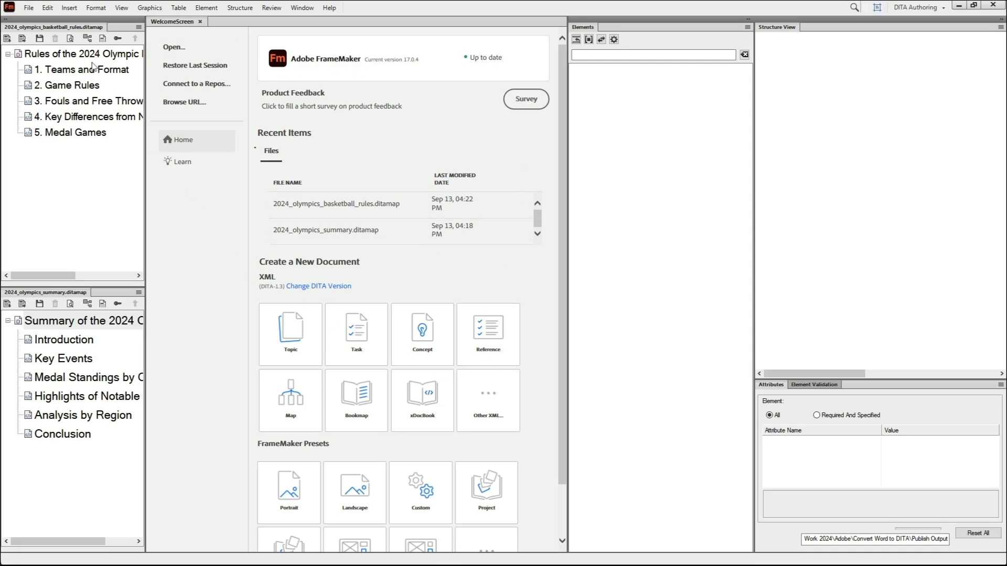
- Open the "1. Teams and Format" topic from the basketball rules map
left_click(29, 8)
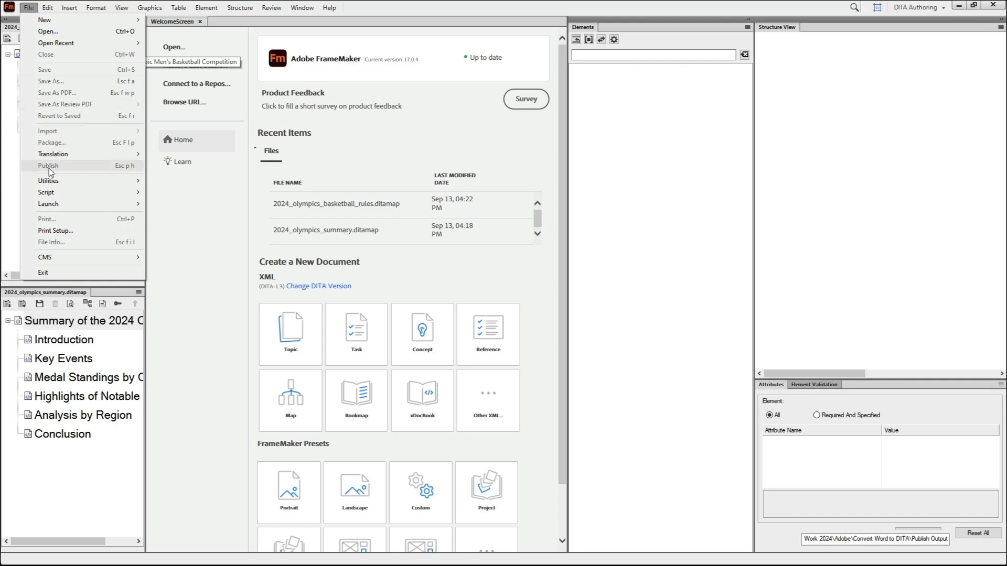
left_click(197, 249)
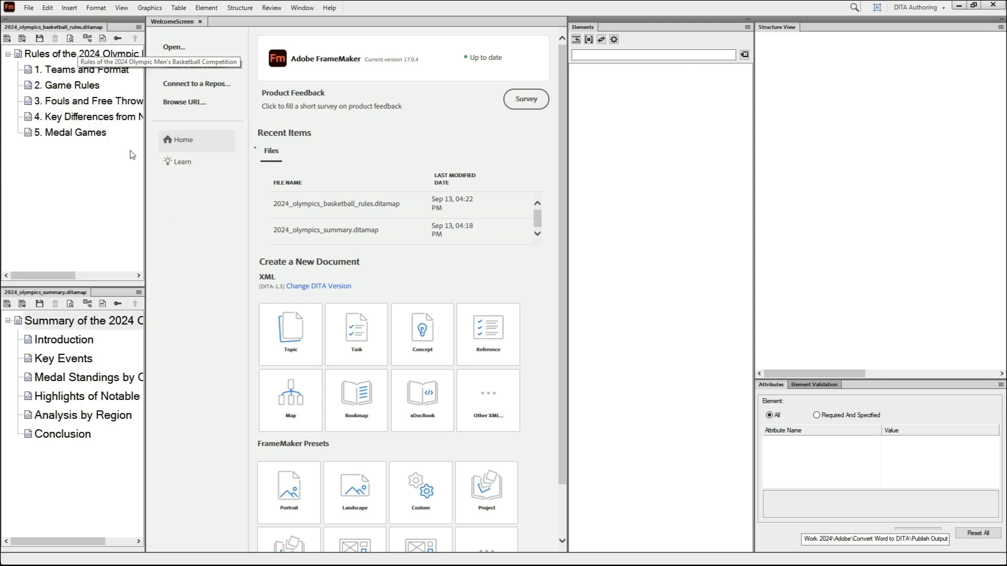
double_click(63, 72)
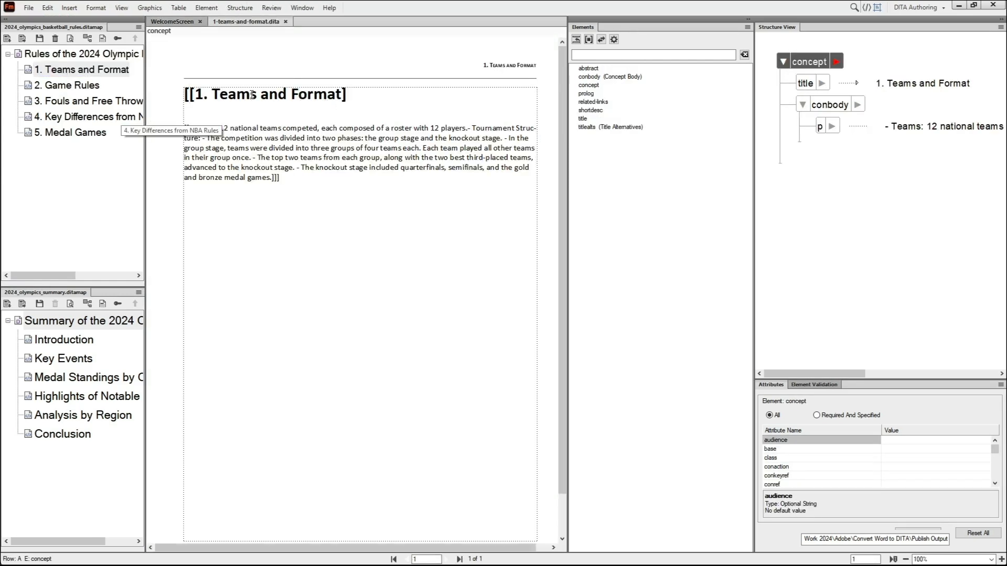
- Show the publishing options and set 2024_olympics_basketball_rules.ditamap as the source document with PDF as the output format
left_click_drag(300, 99, 252, 97)
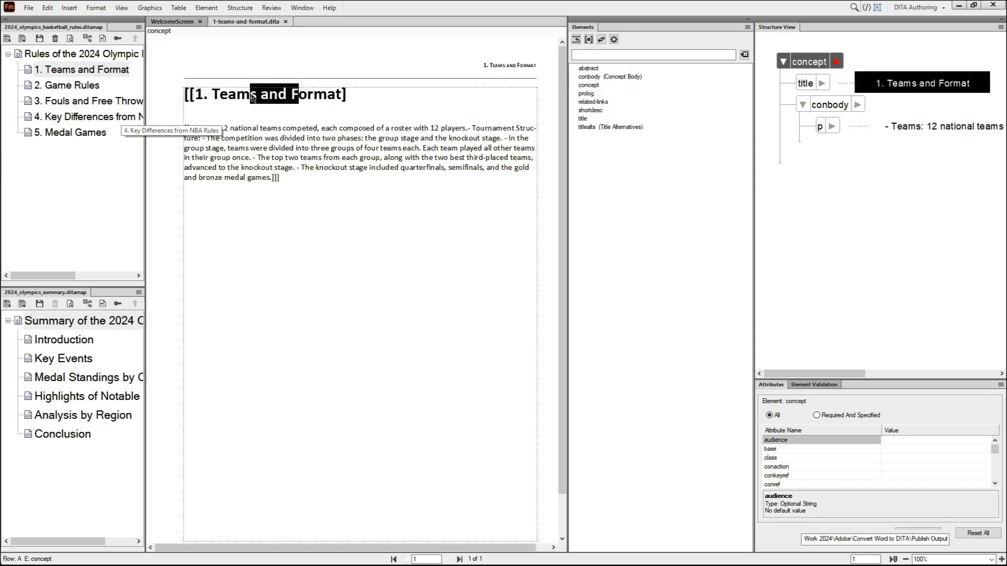
left_click(28, 7)
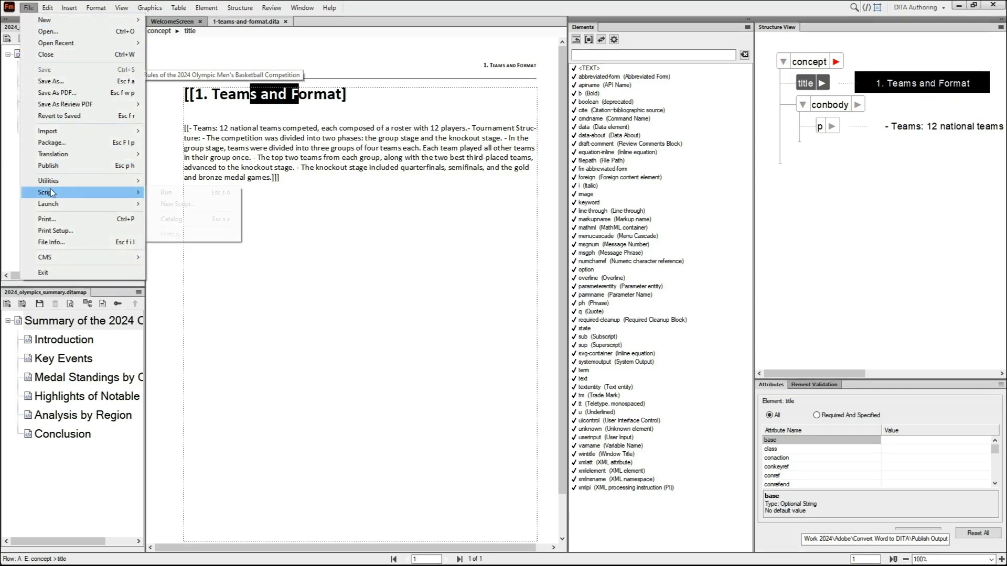
left_click(51, 166)
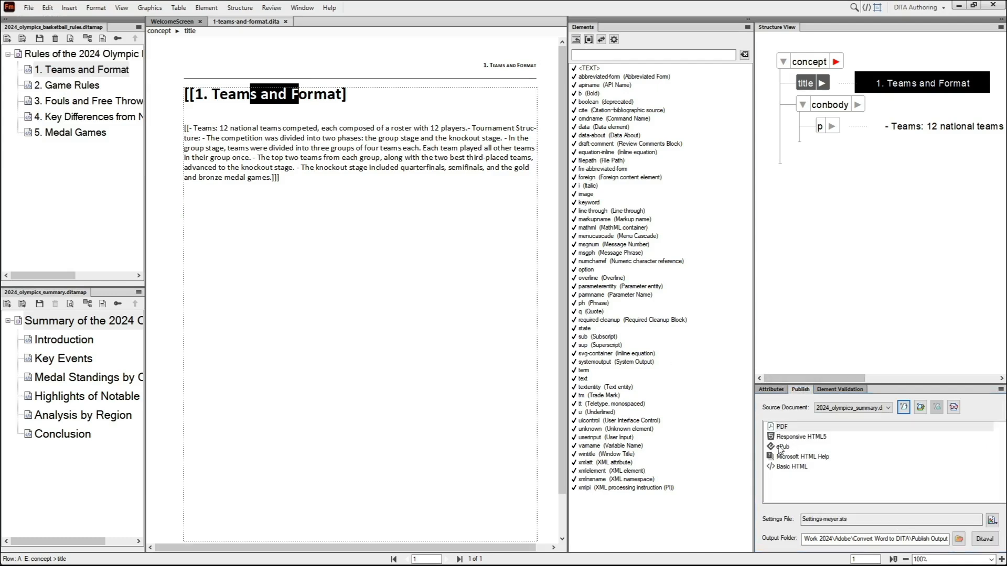
left_click(789, 429)
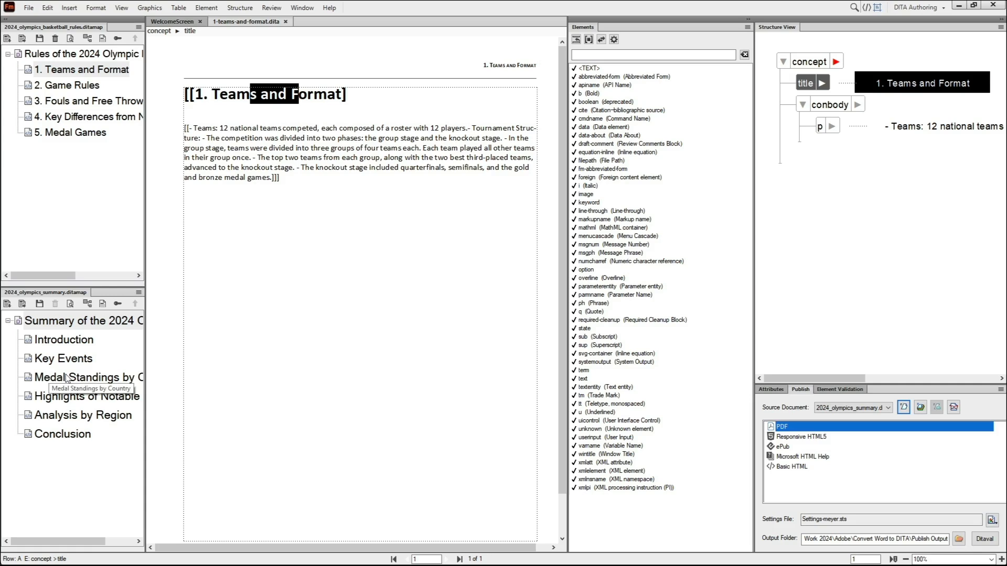
left_click(888, 408)
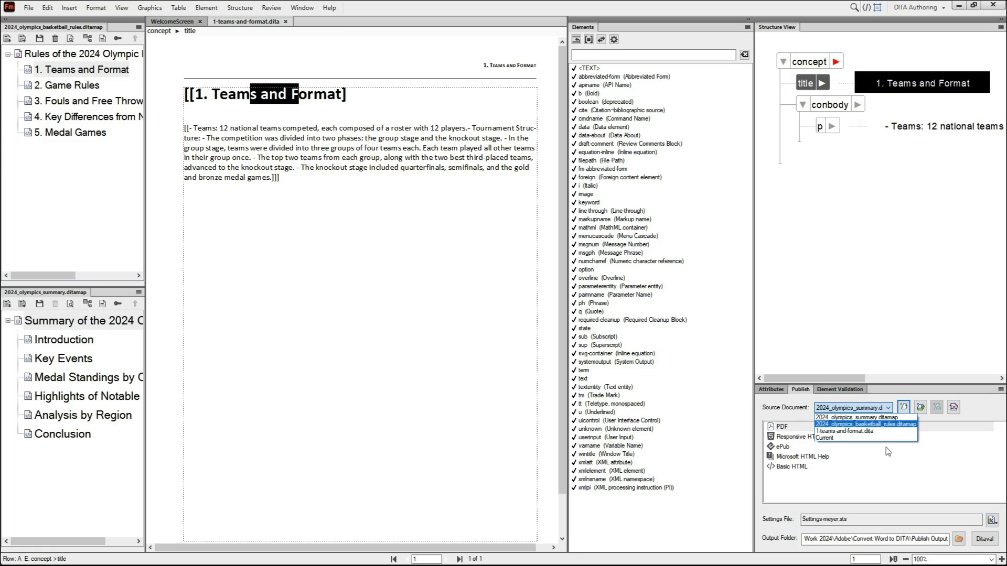
left_click(844, 425)
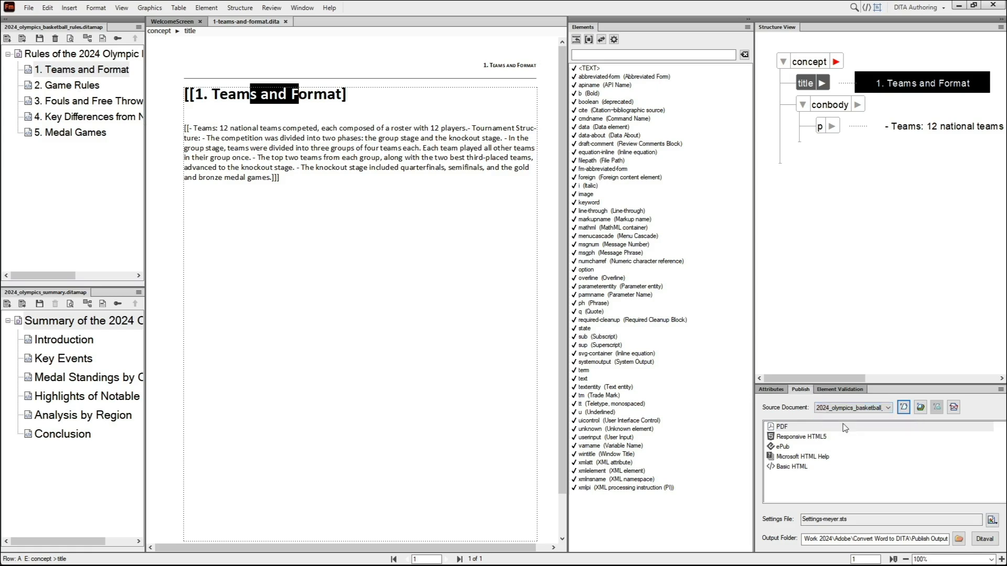
left_click(804, 428)
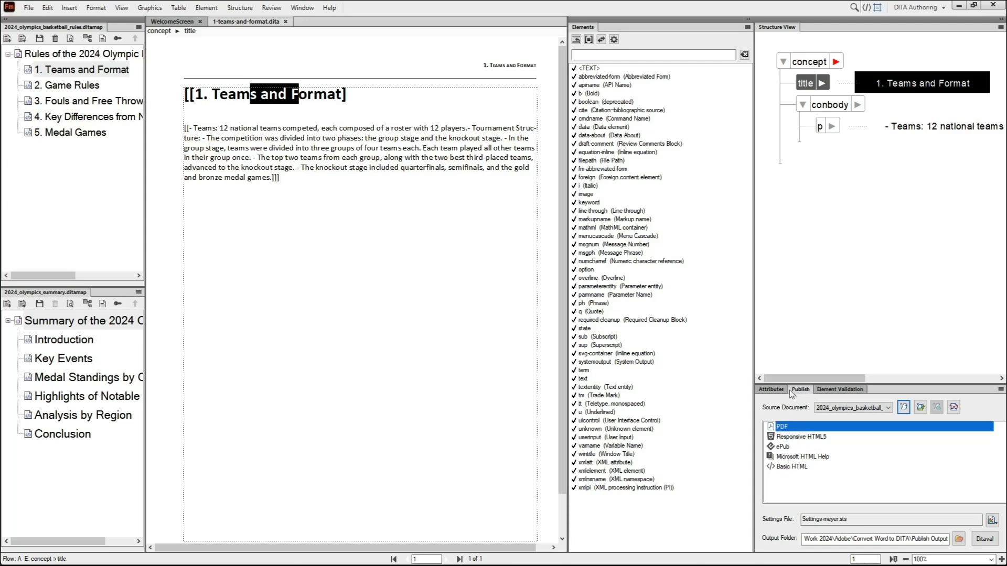
- Open the current publish settings file for editing and choose the PDFA3b preset for the PDF output
left_click(992, 521)
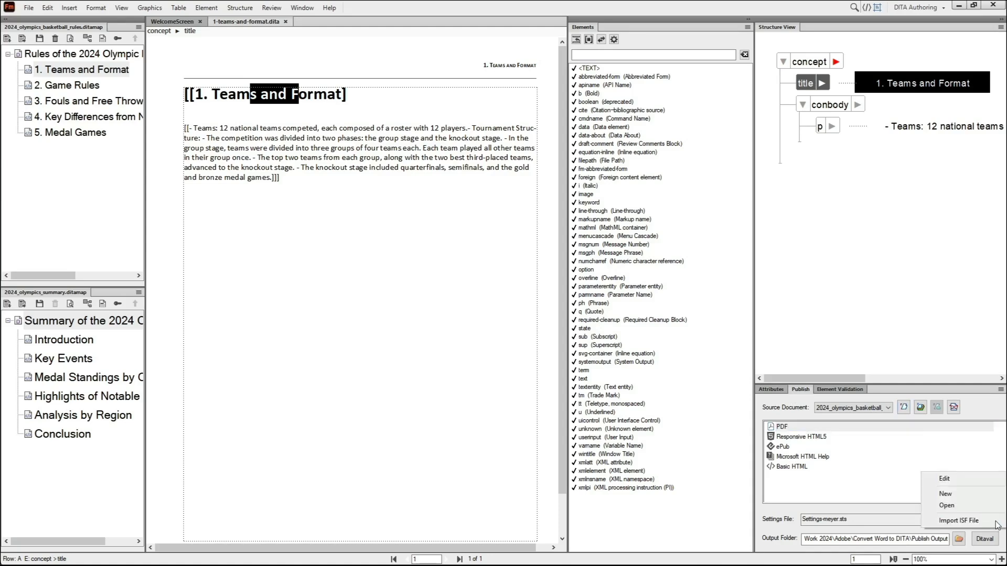
left_click(948, 480)
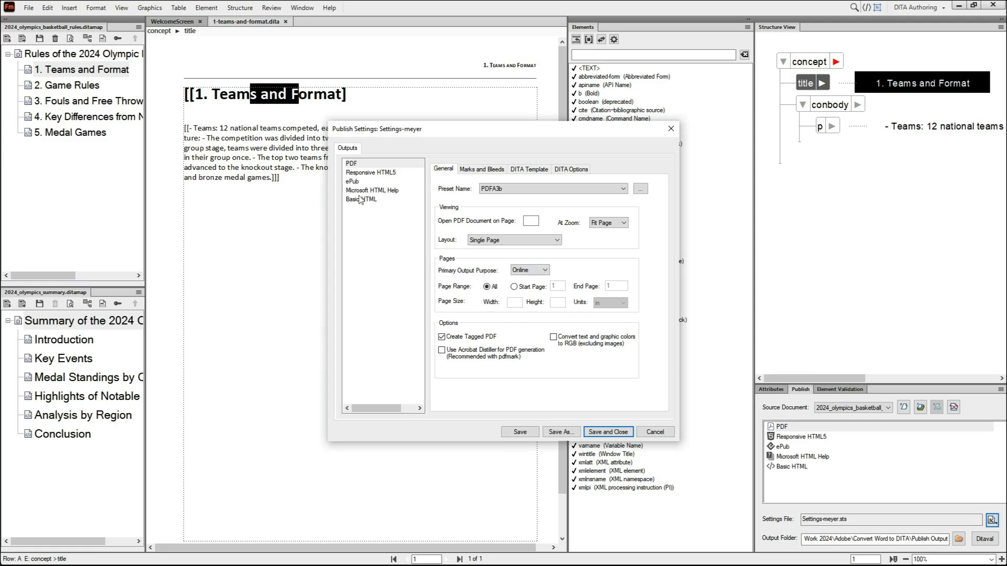
left_click(352, 165)
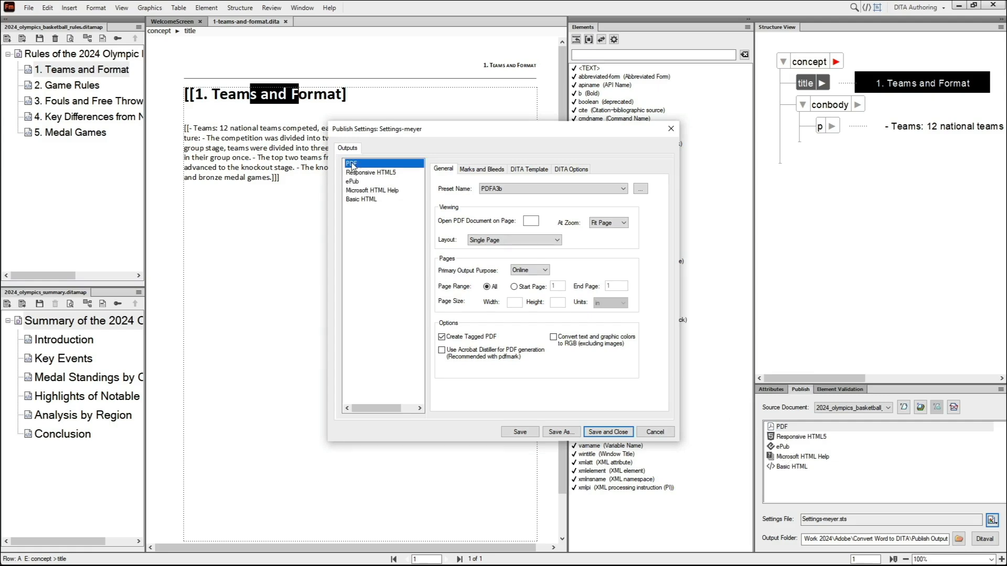
left_click(450, 170)
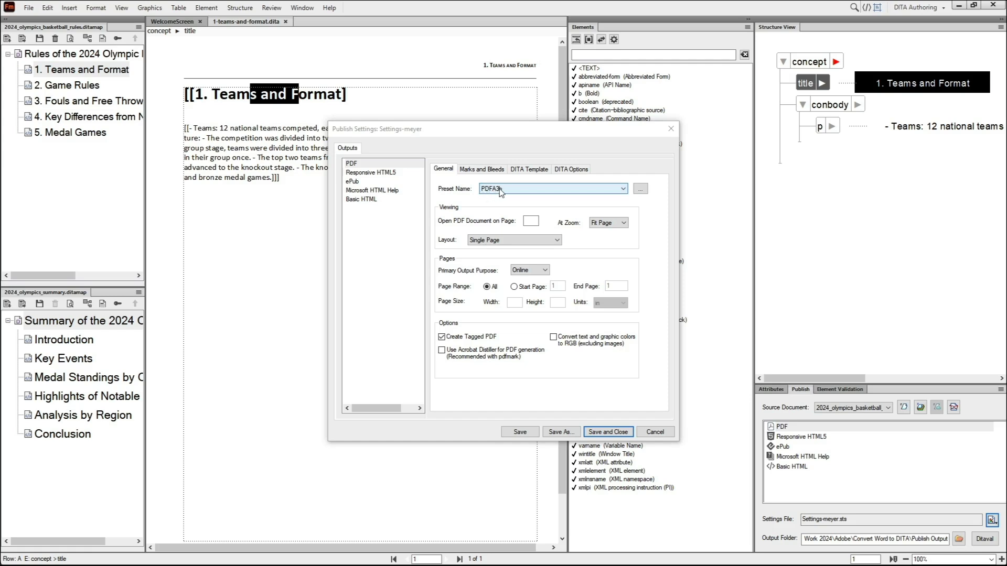
left_click(623, 188)
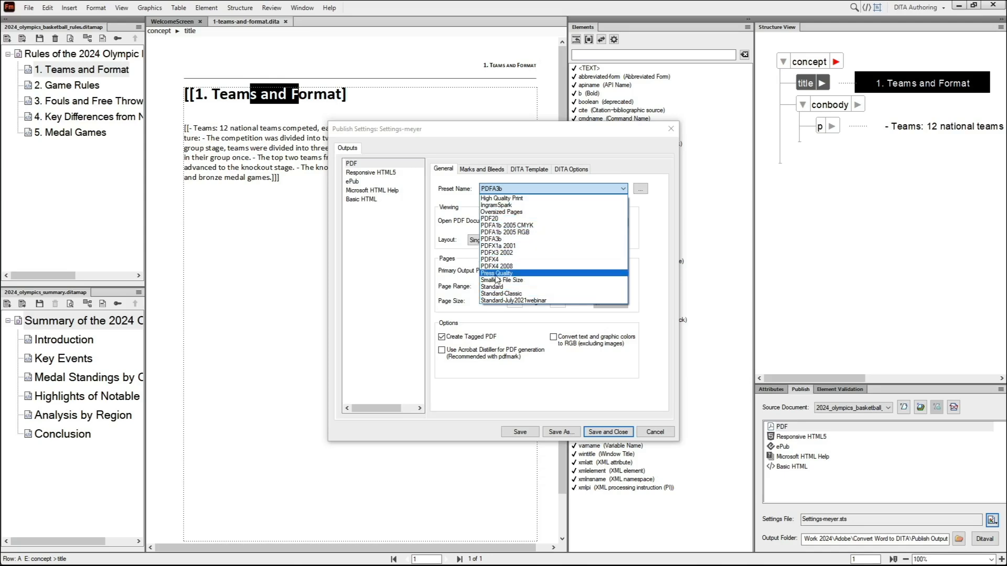
left_click(653, 248)
left_click(511, 189)
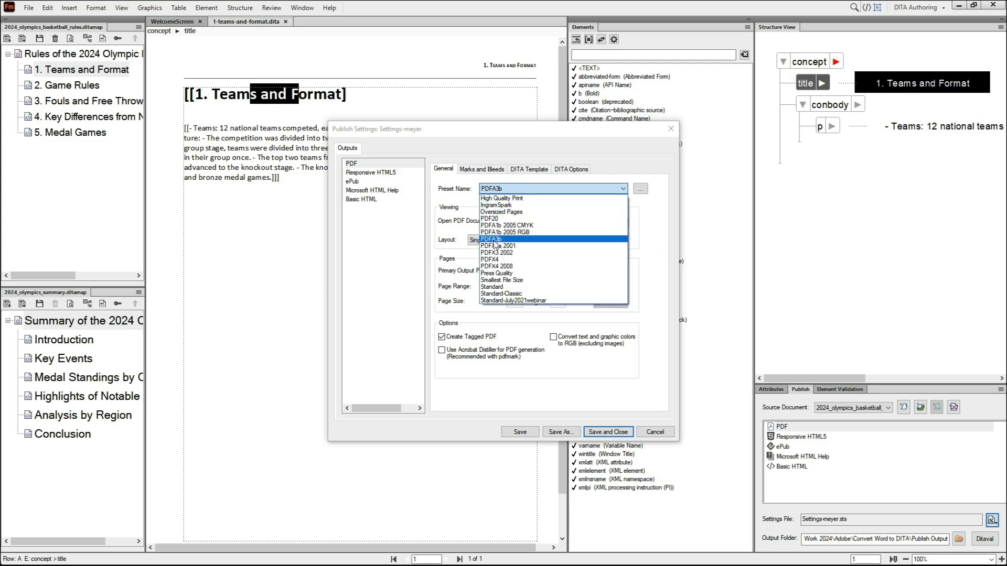
left_click(493, 240)
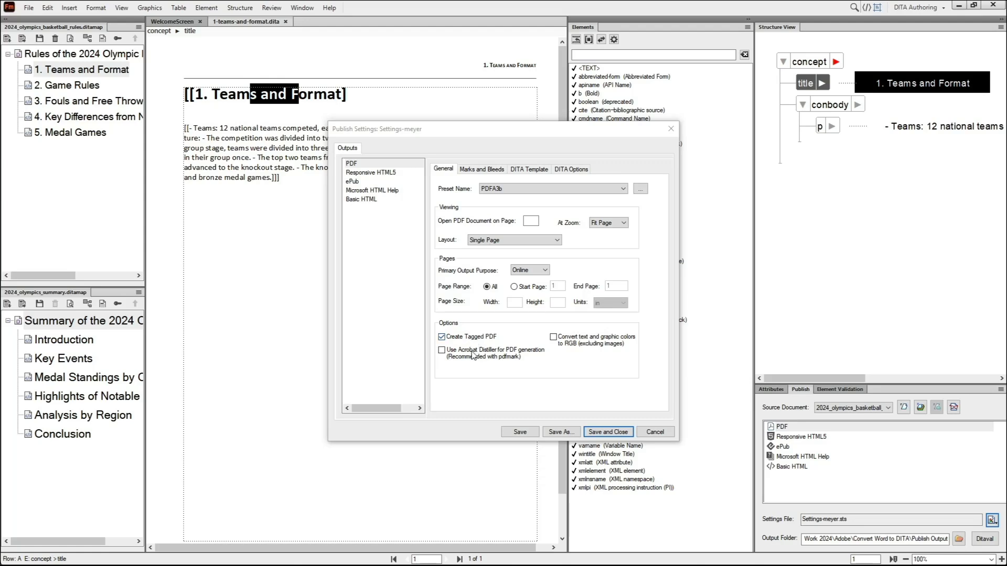
- Review the PDF output's DITA templates, enable "Save PDF via Book with components route", and save and close the settings
left_click(535, 173)
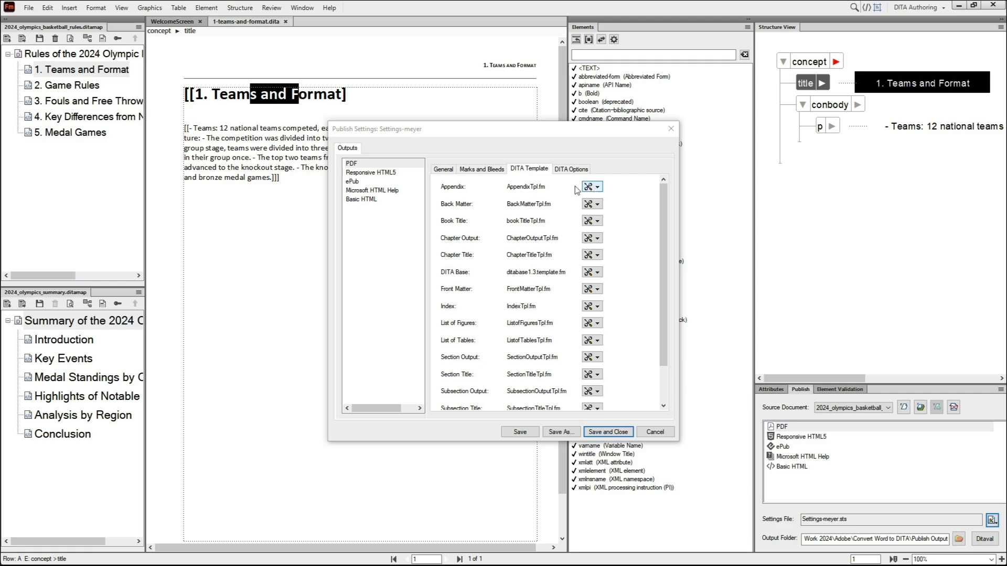
left_click(598, 188)
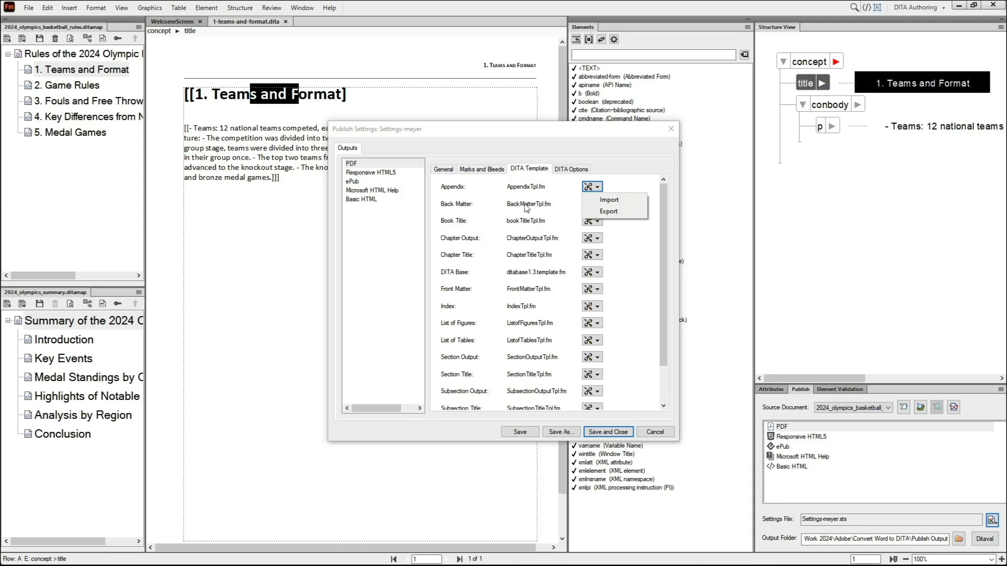
left_click(575, 171)
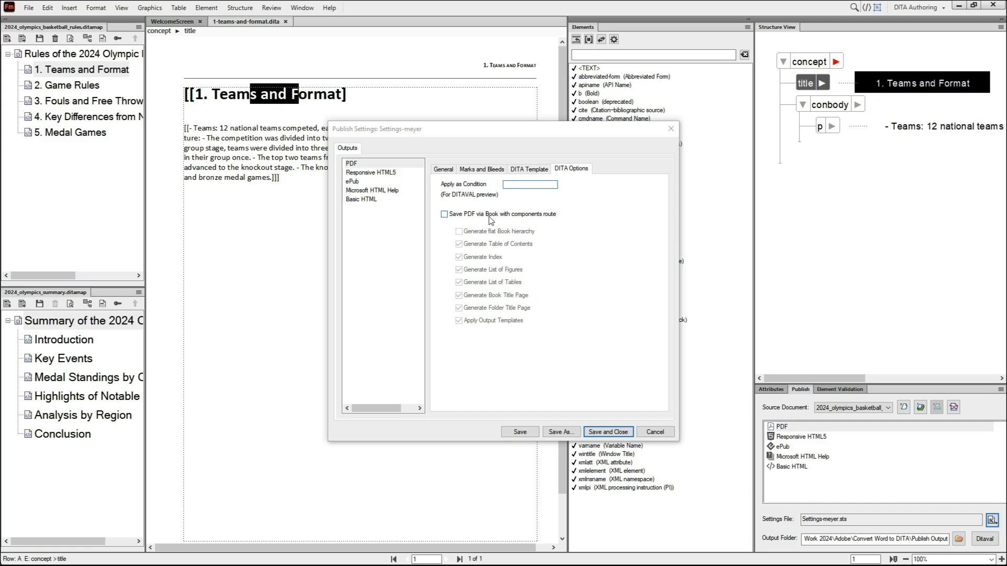
left_click(444, 214)
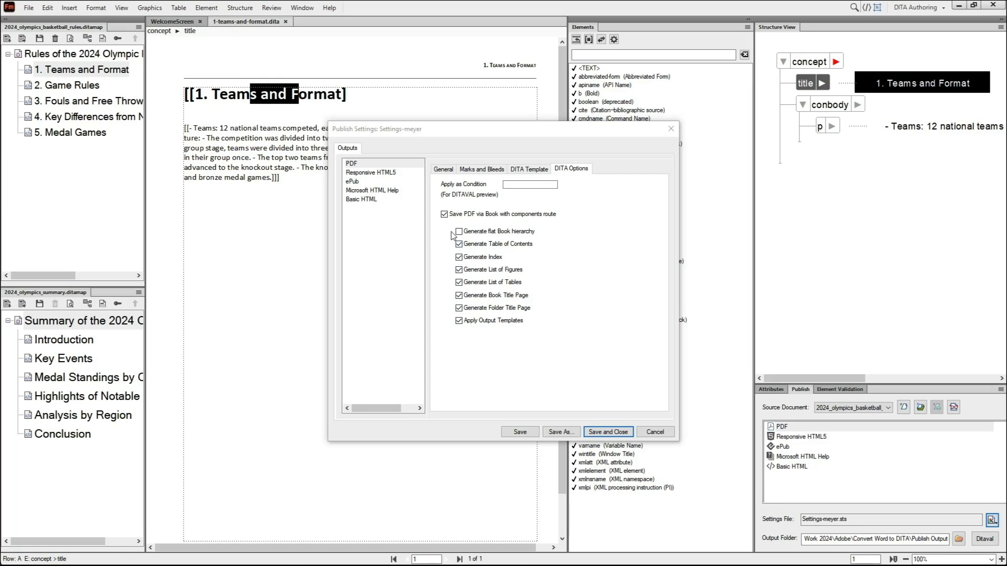
left_click(609, 433)
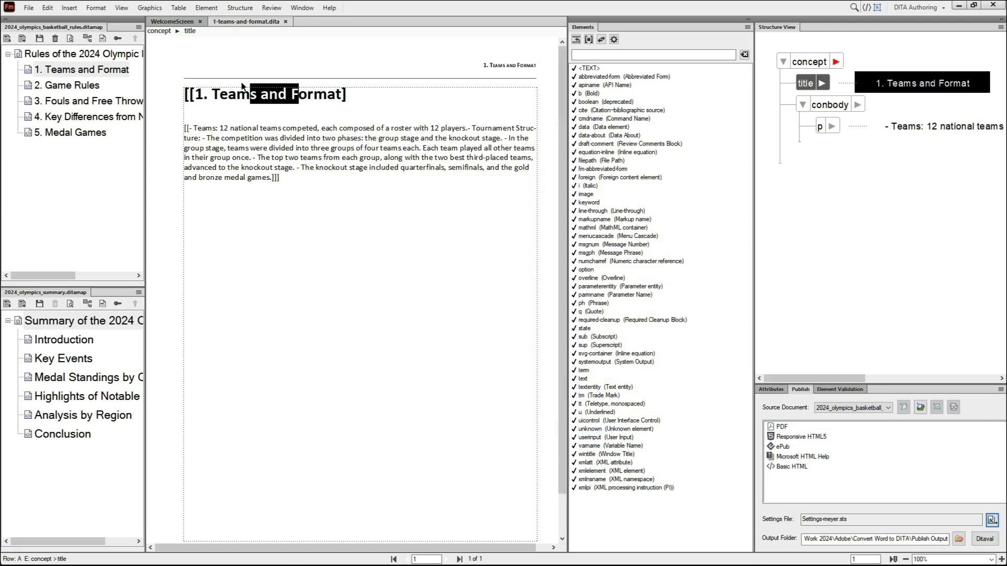
- Publish the basketball rules map to PDF, allowing its open topic files to be closed, and view the output
left_click(781, 428)
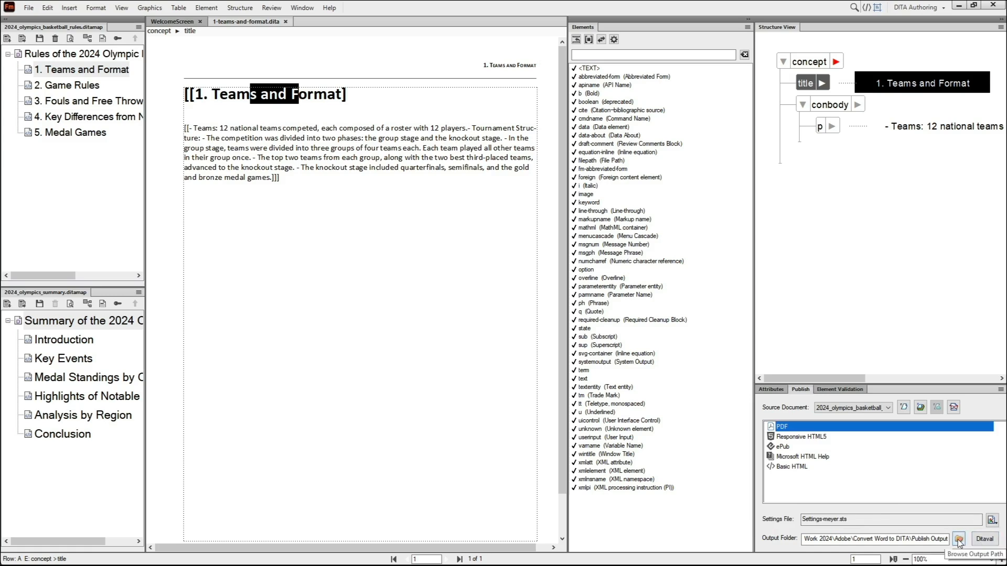
left_click(926, 540)
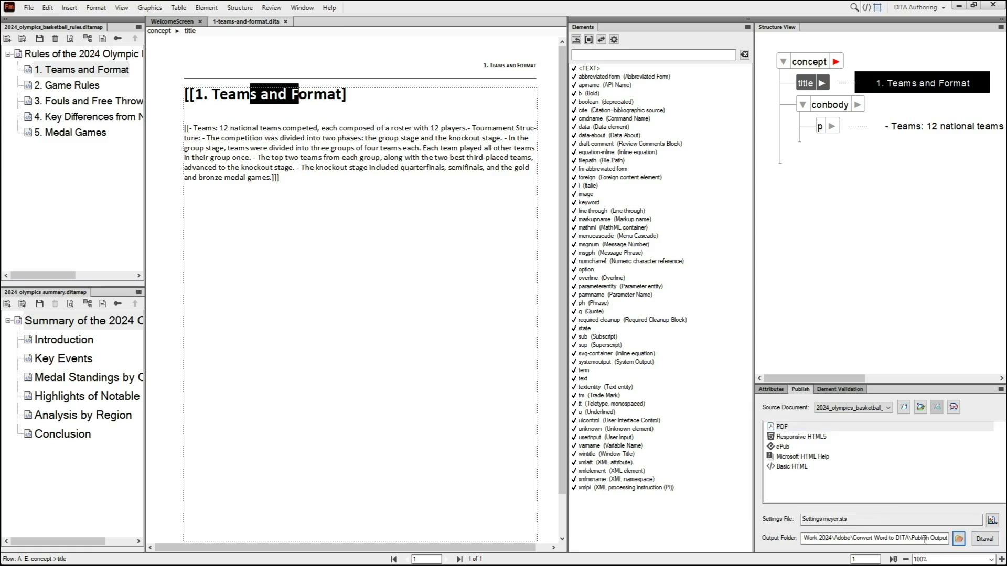
double_click(782, 428)
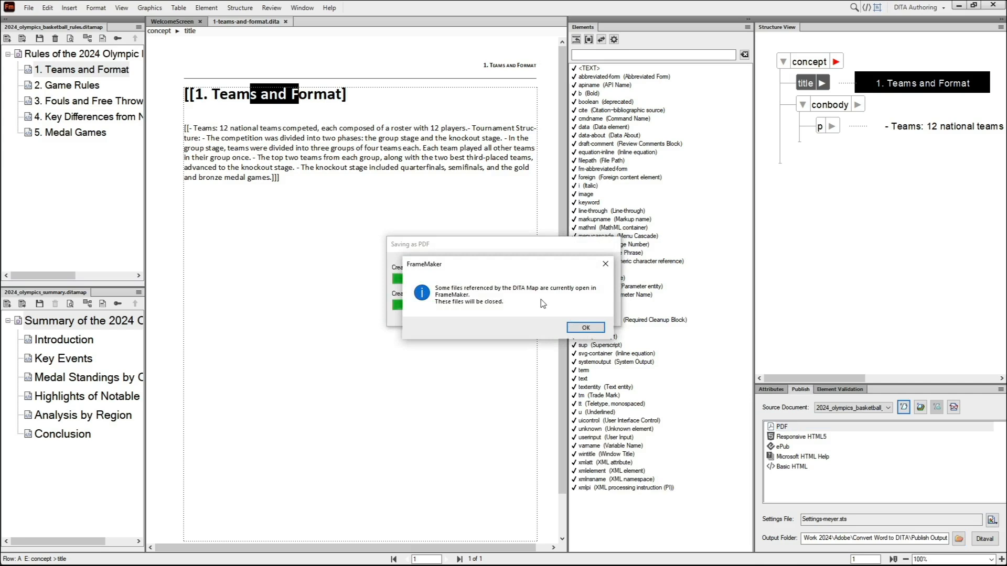
left_click(586, 328)
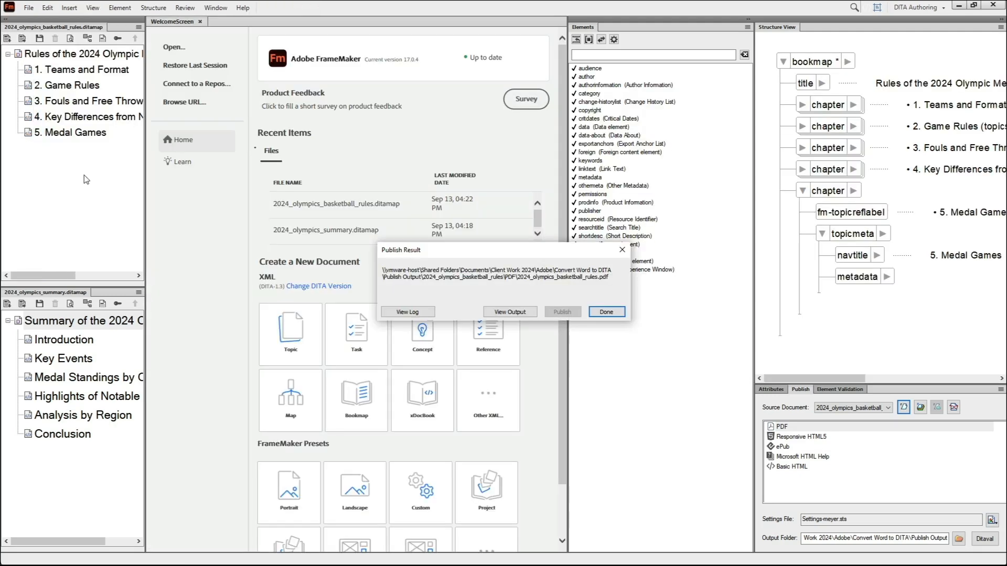
left_click(511, 312)
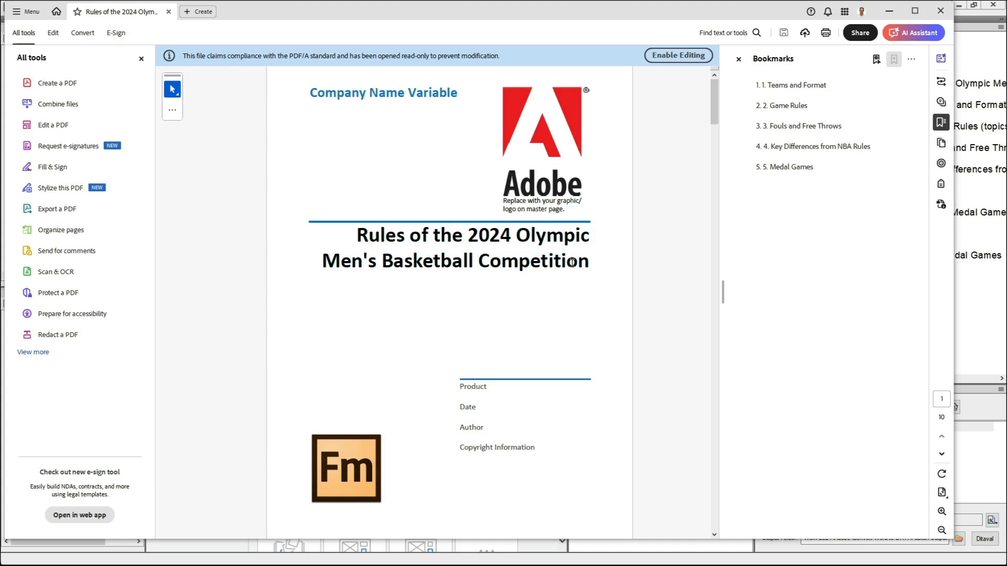
- Examine the published PDF by page thumbnails, checking the contents page, chapter pages, List of Figures and Index
left_click(942, 144)
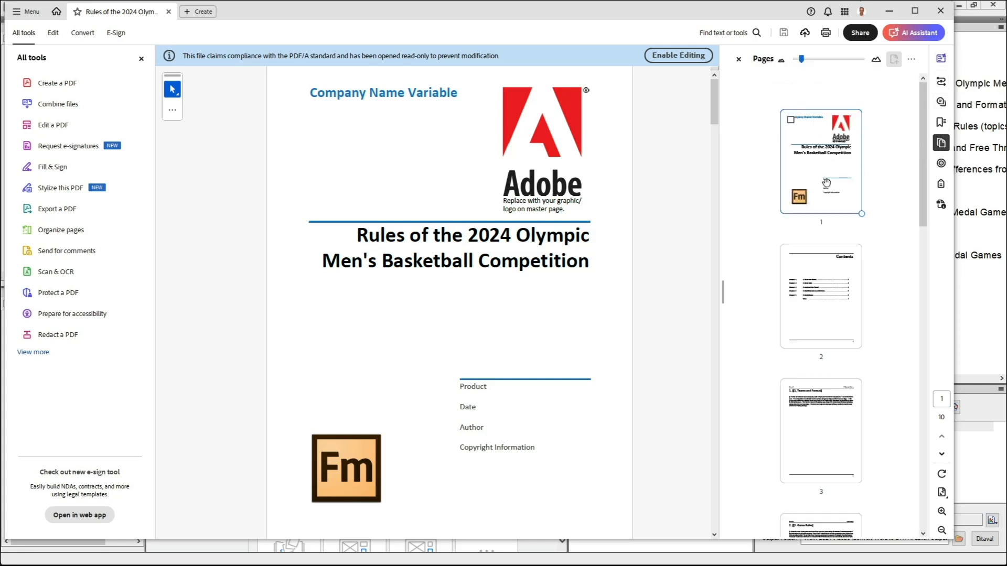
left_click(830, 296)
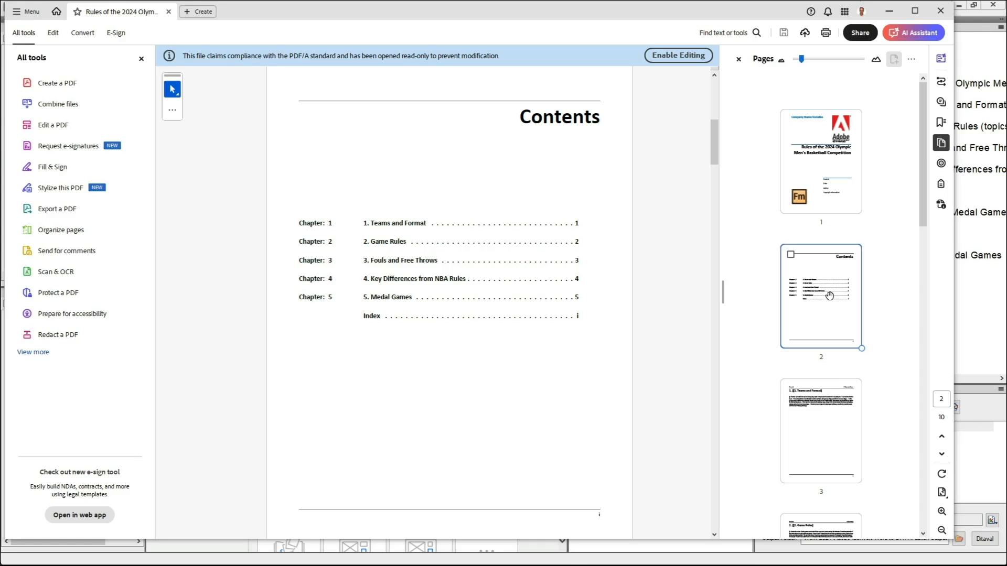
left_click(823, 416)
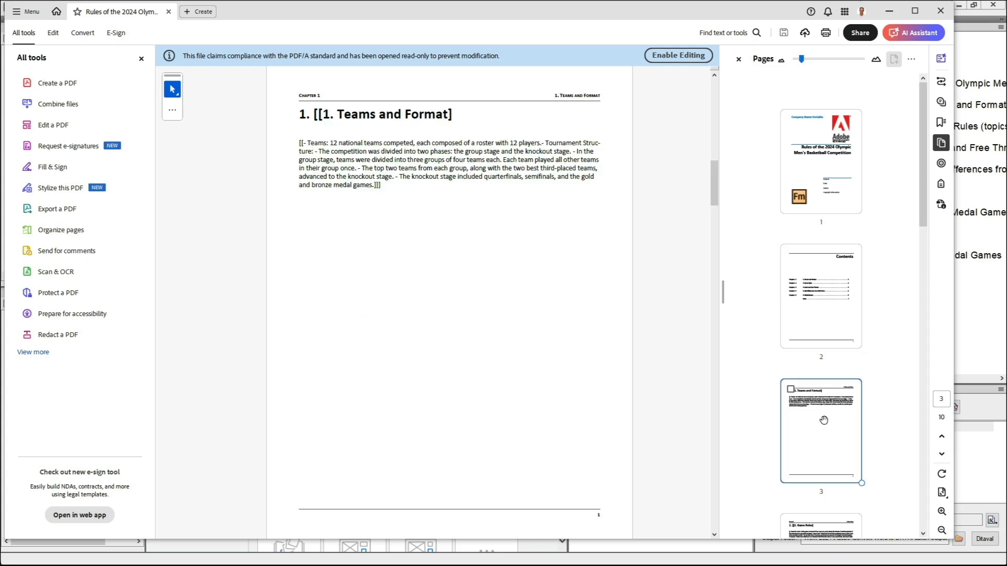
scroll(818, 408, "down", 2)
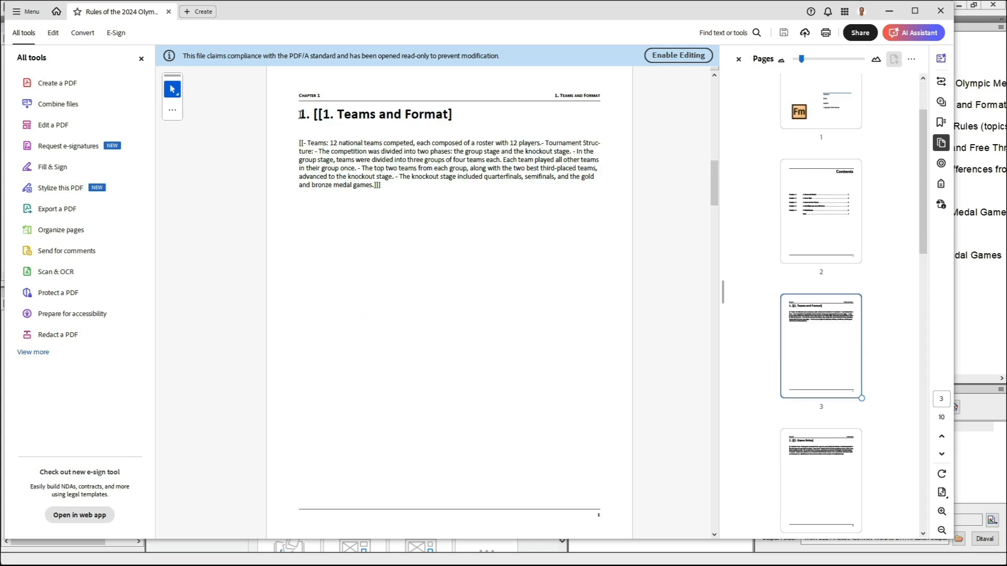
left_click_drag(324, 114, 338, 114)
left_click(813, 484)
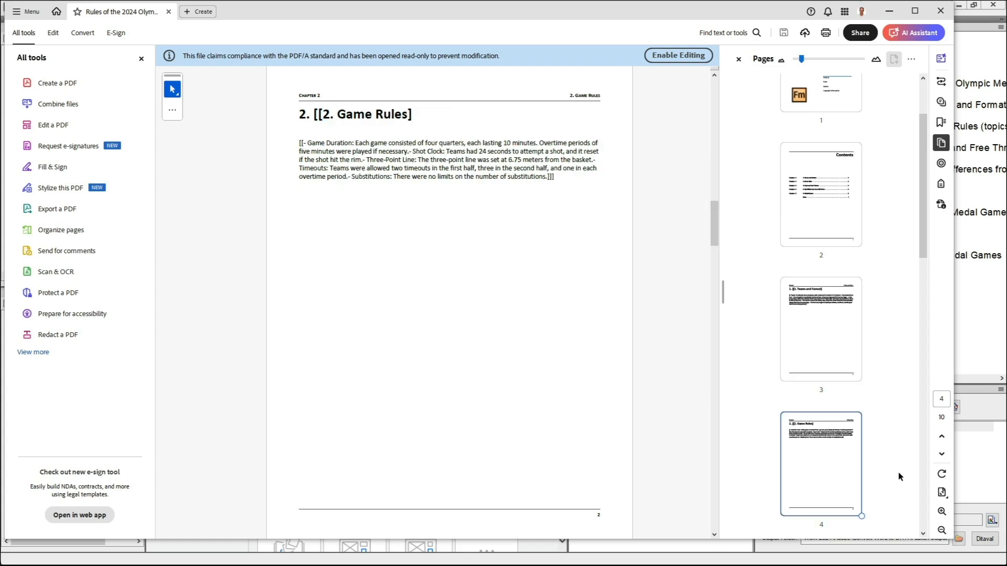
left_click(925, 459)
left_click(925, 462)
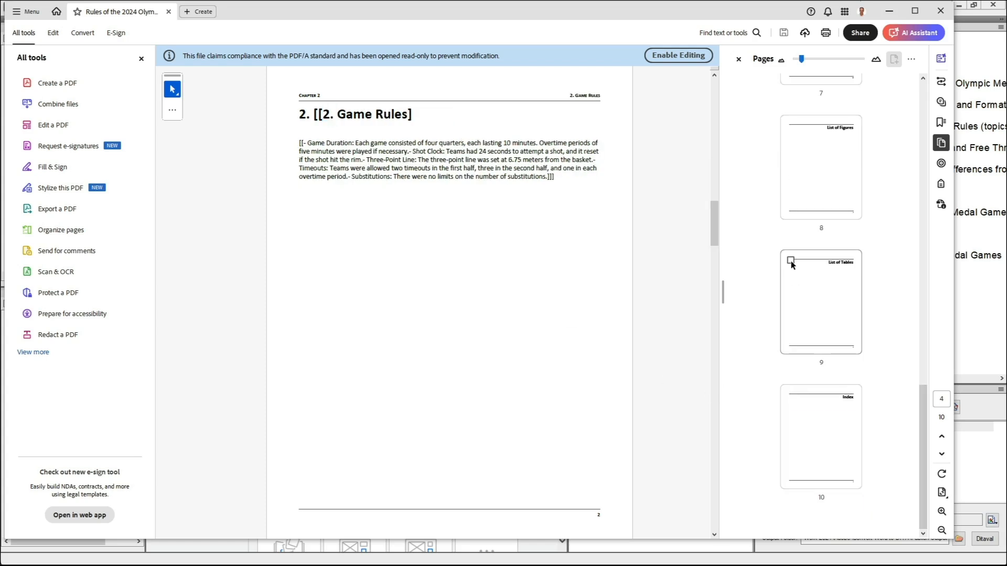
left_click(821, 170)
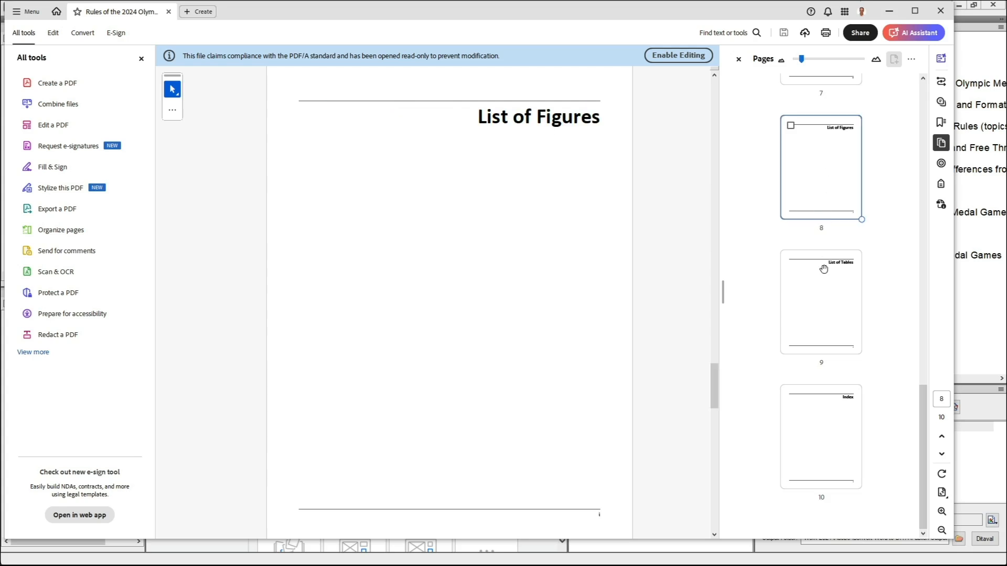
left_click(824, 435)
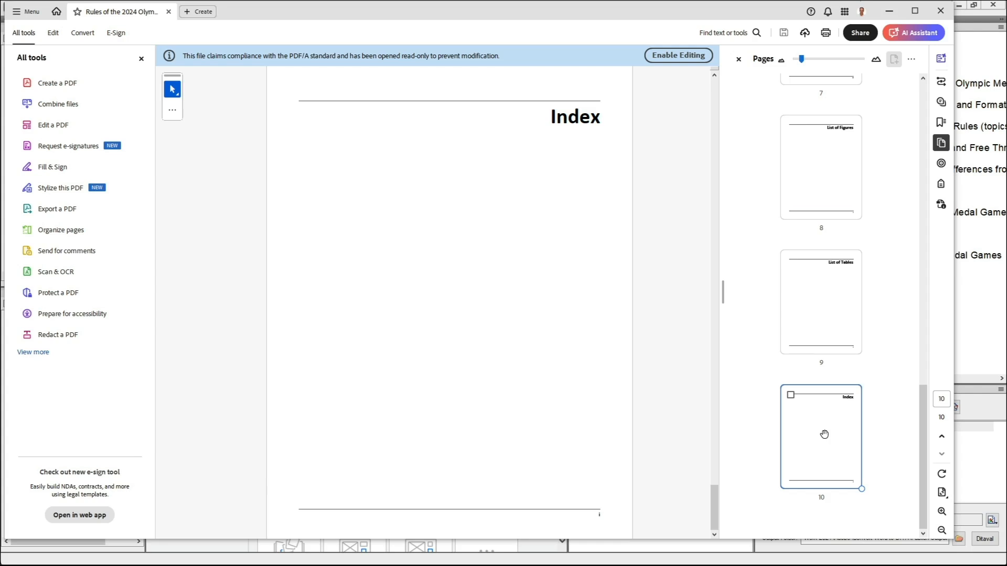
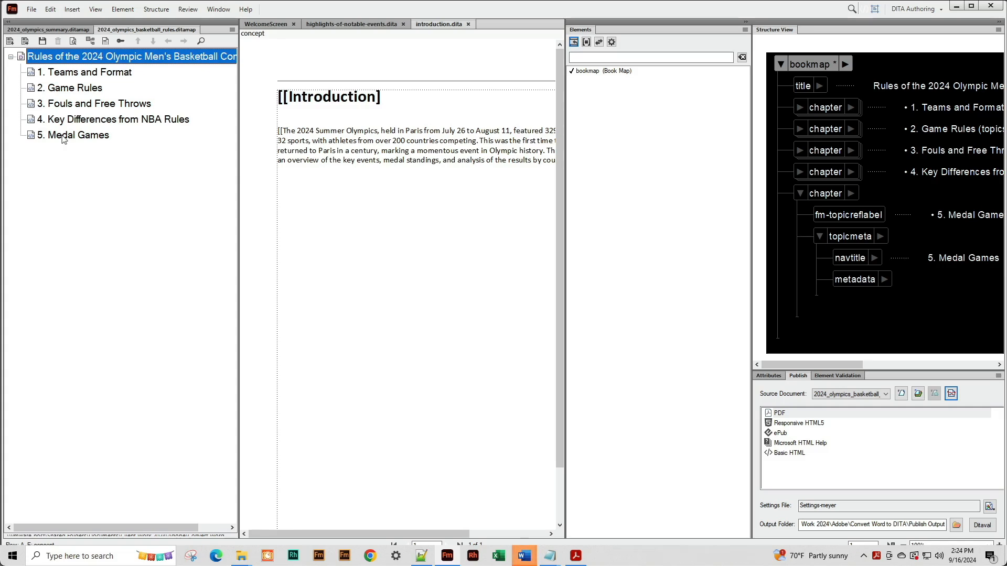
- Open the Teams and Format and Game Rules topics and remove the leading numbers "1." and "2." from their titles
double_click(65, 75)
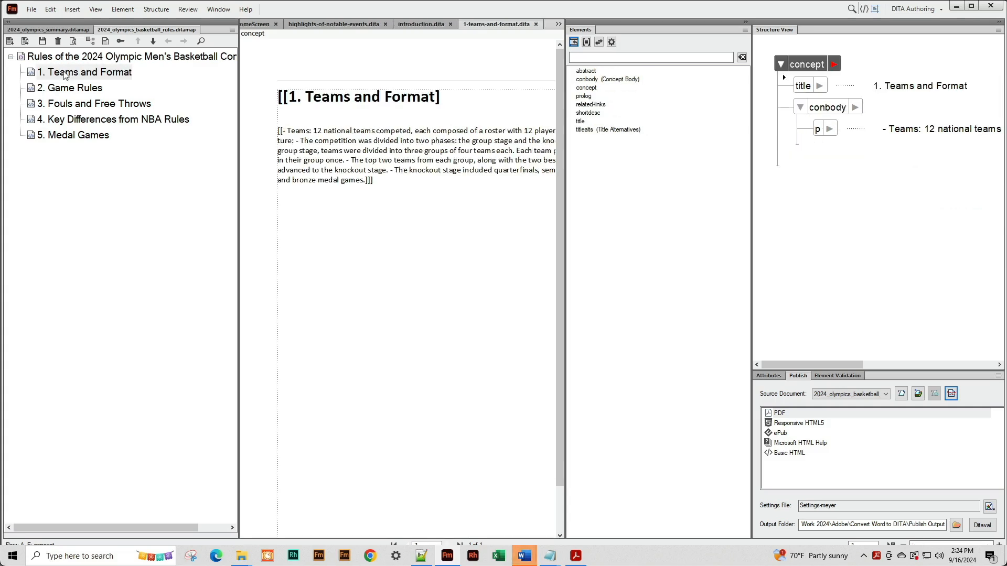
left_click(300, 100)
left_click_drag(300, 100, 292, 99)
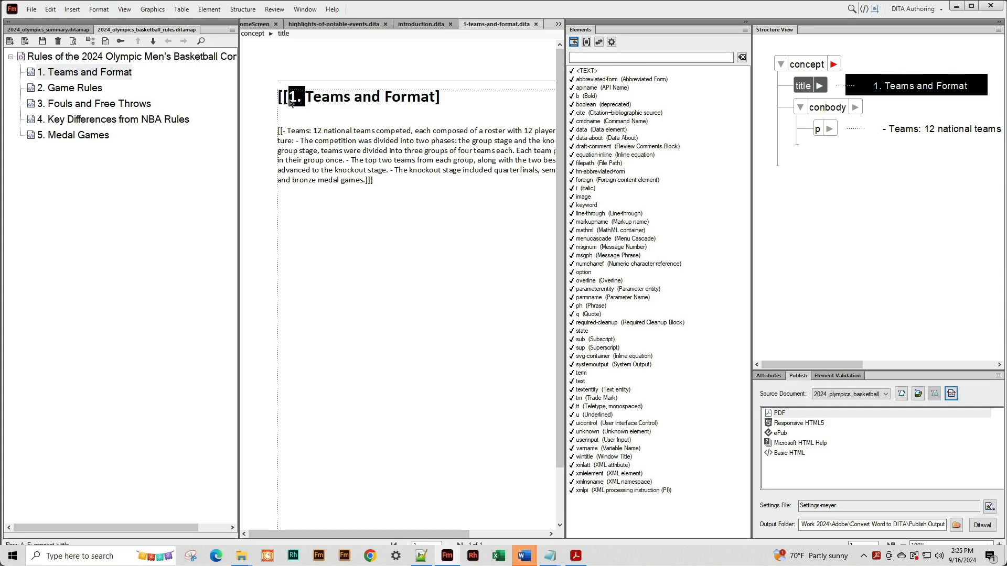
key("Delete")
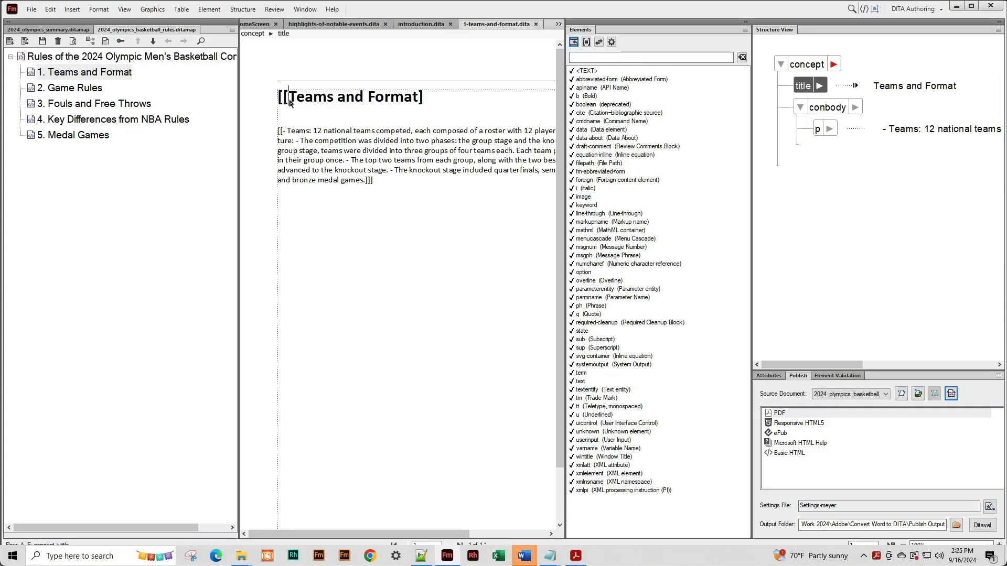
left_click(68, 90)
double_click(67, 91)
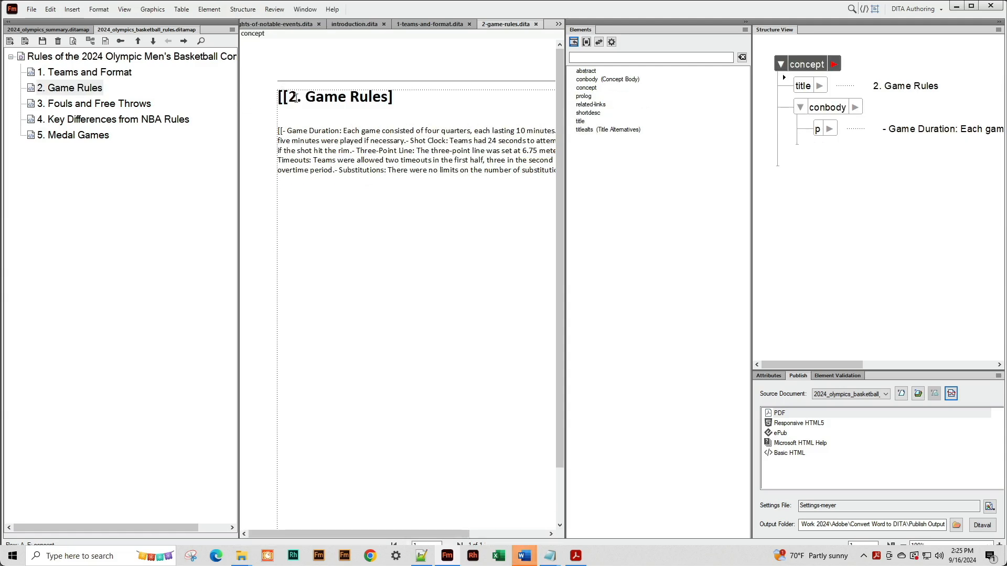
left_click_drag(281, 97, 305, 96)
key("Delete")
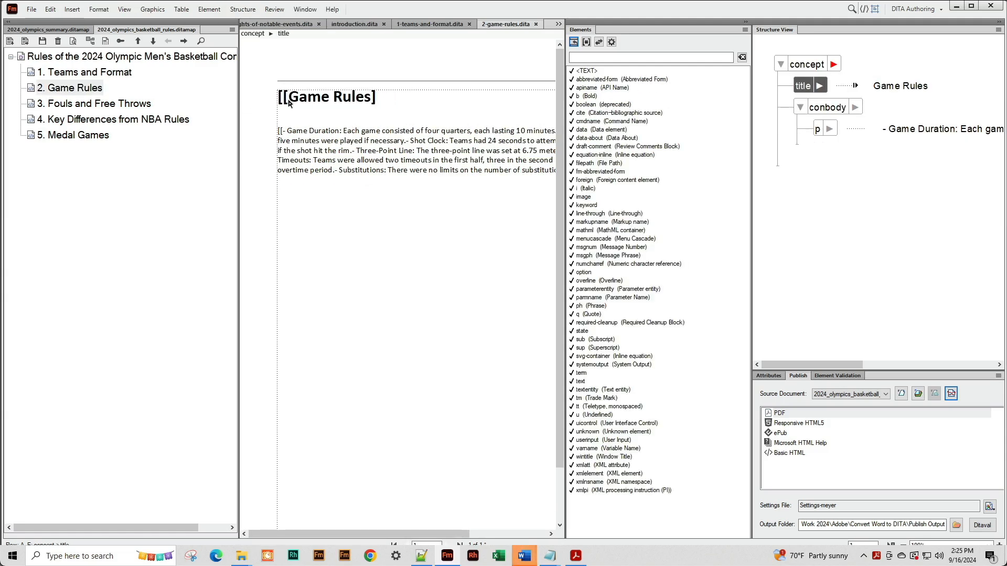
- Open the Fouls and Free Throws and Key Differences from NBA Rules topics and remove the leading numbers from their titles
left_click(109, 109)
double_click(108, 109)
mouse_move(288, 96)
left_mouse_down()
mouse_move(305, 97)
mouse_move(288, 98)
left_mouse_up()
key("Delete")
left_click(126, 120)
double_click(126, 121)
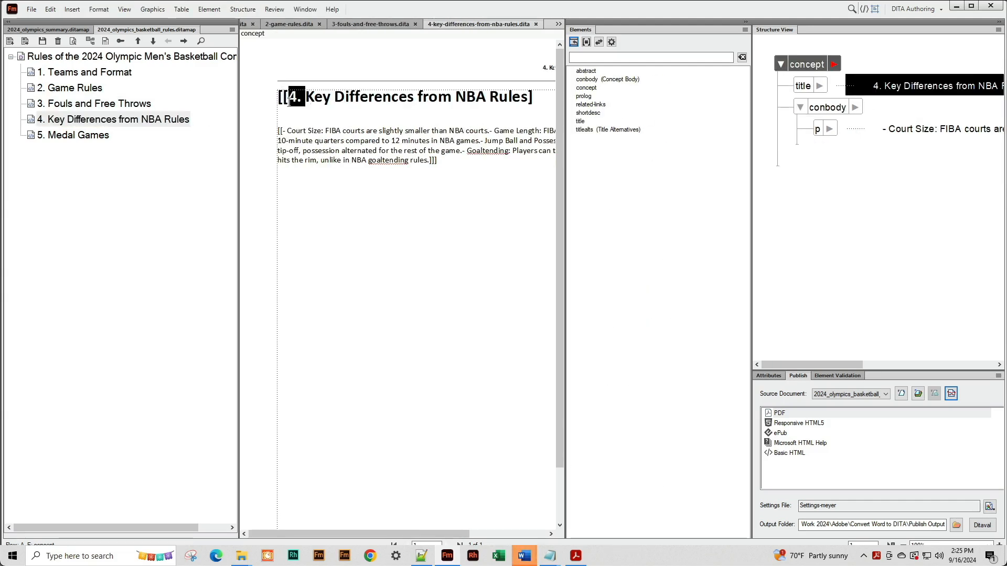
key("Delete")
- Remove the leading "5." from the Medal Games topic title, then return to the basketball rules map and save the work
left_click(105, 137)
double_click(105, 136)
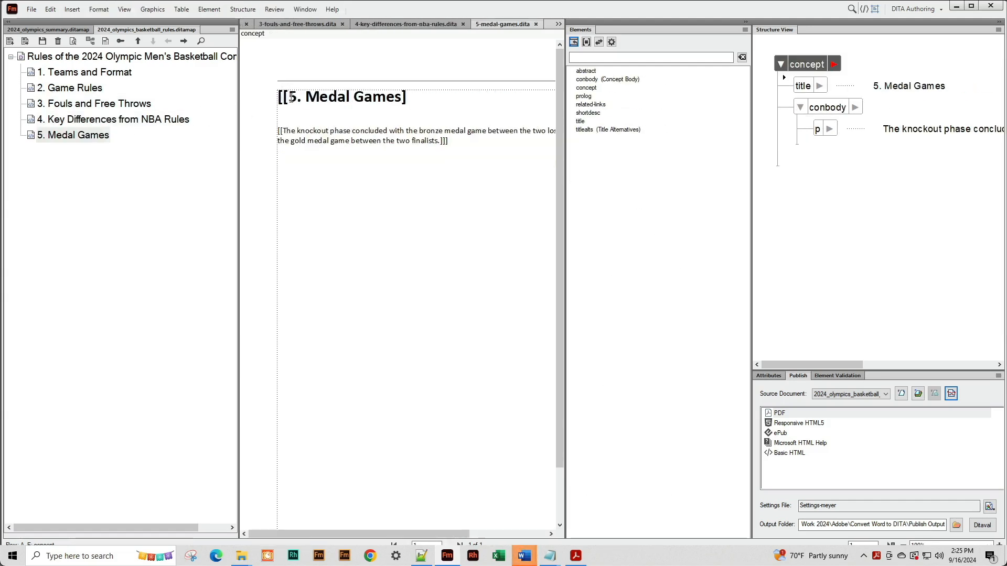
left_click_drag(306, 98, 289, 99)
key("Delete")
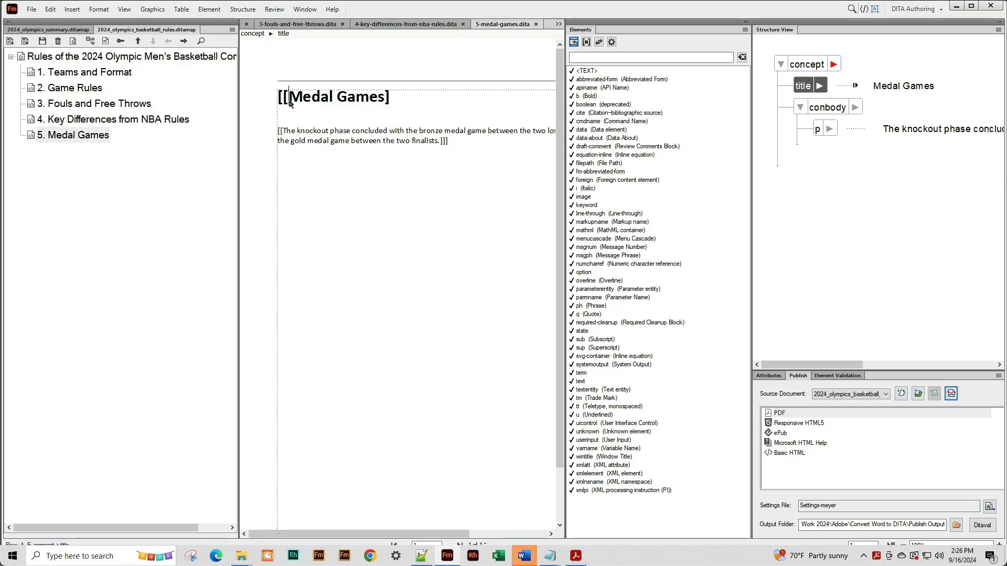
left_click(71, 180)
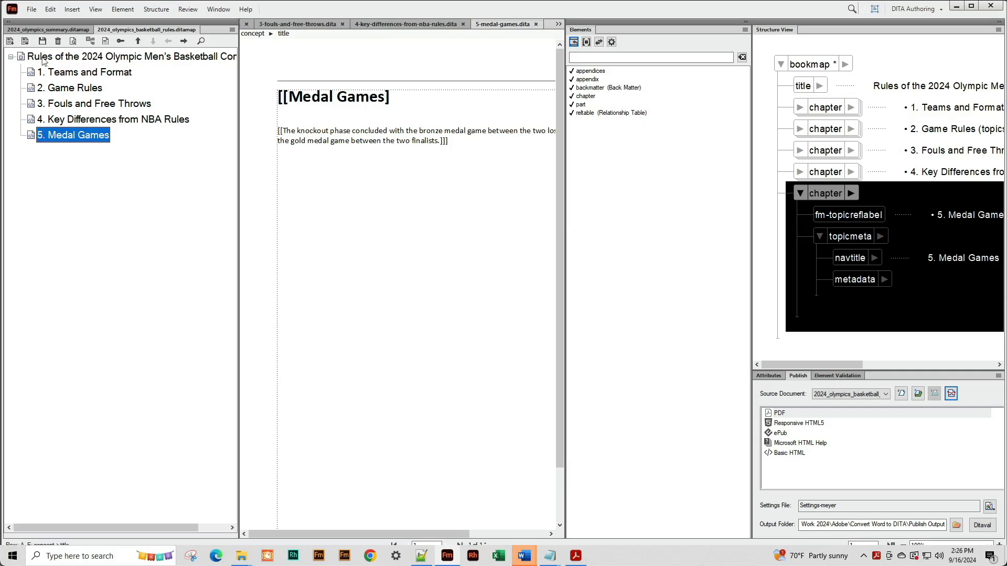
left_click(31, 9)
left_click(50, 79)
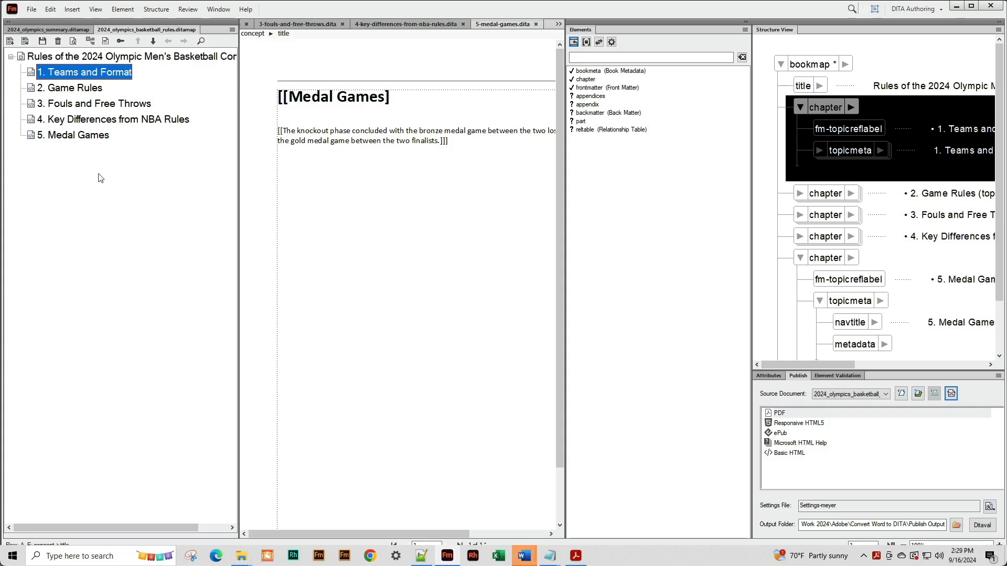
- Show the basketball rules map in document view and remove the leading numbers from the navtitles of its first three chapters
left_click(74, 46)
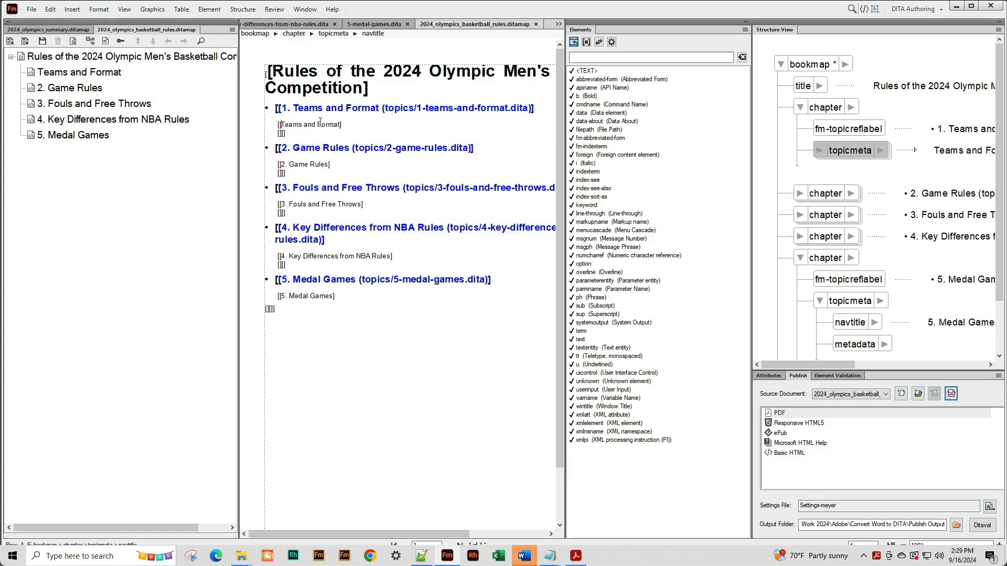
left_click(291, 165)
key("BackSpace")
key("BackSpace")
key("BackSpace")
left_click(294, 191)
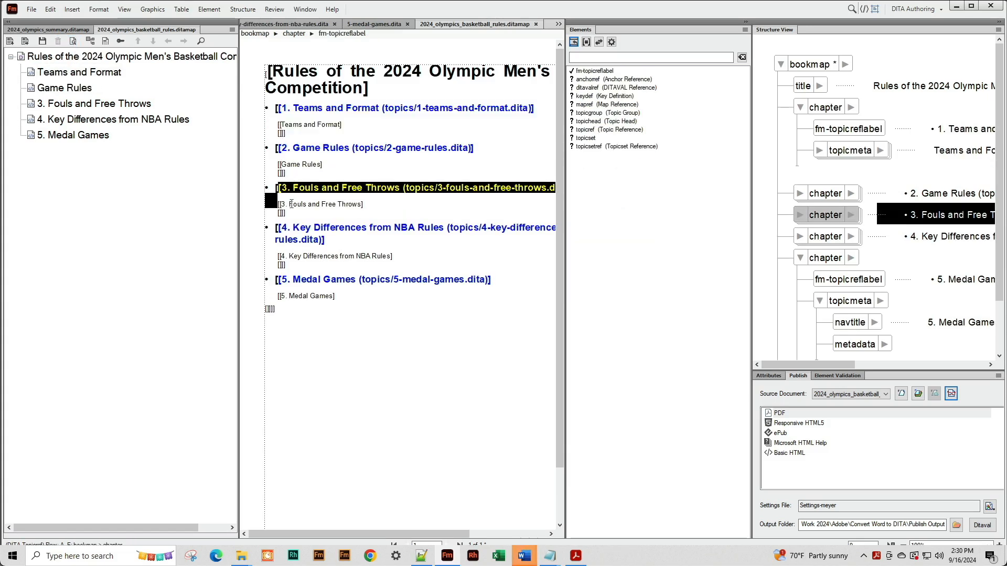
left_click(288, 205)
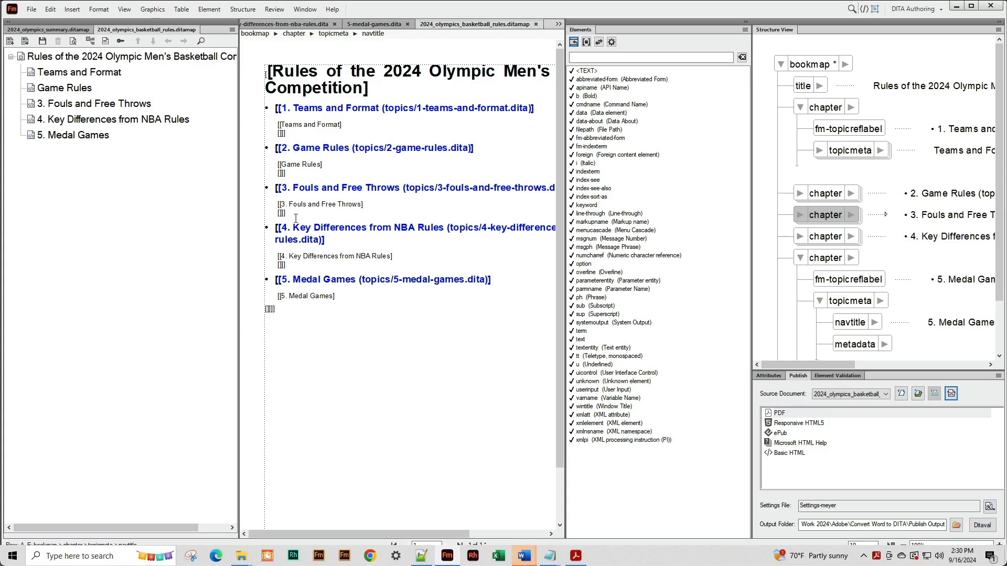
key("BackSpace")
key("BackSpace")
key("BackSpace")
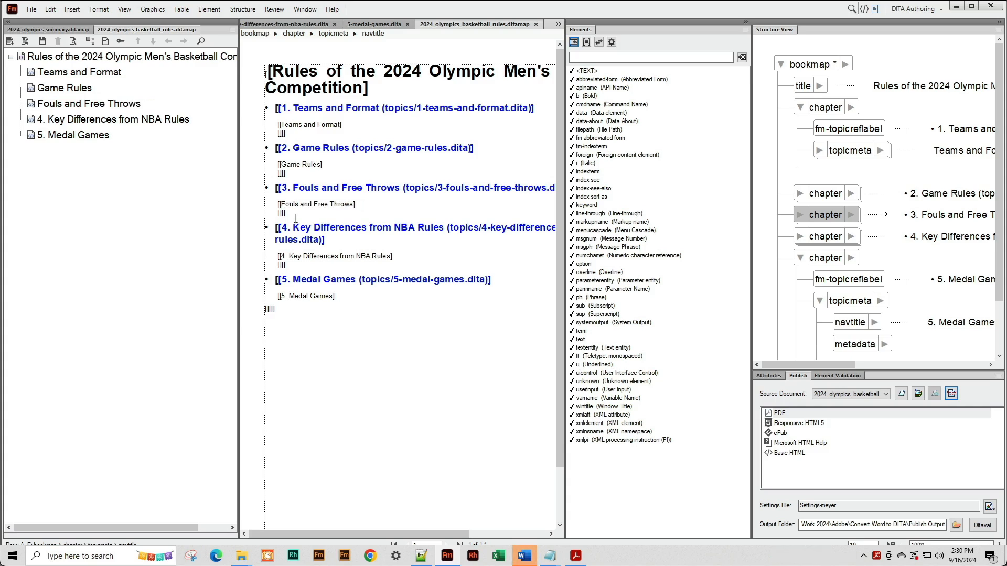
- Remove the leading numbers from the Key Differences from NBA Rules and Medal Games navtitles in the map
left_click(290, 258)
key("BackSpace")
key("BackSpace")
key("BackSpace")
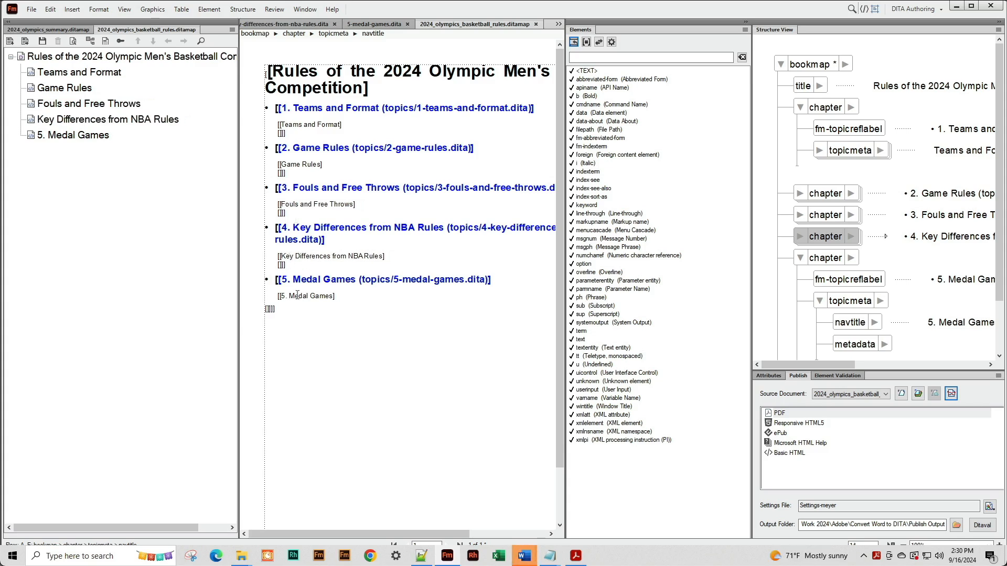
left_click(292, 300)
key("BackSpace")
key("BackSpace")
key("BackSpace")
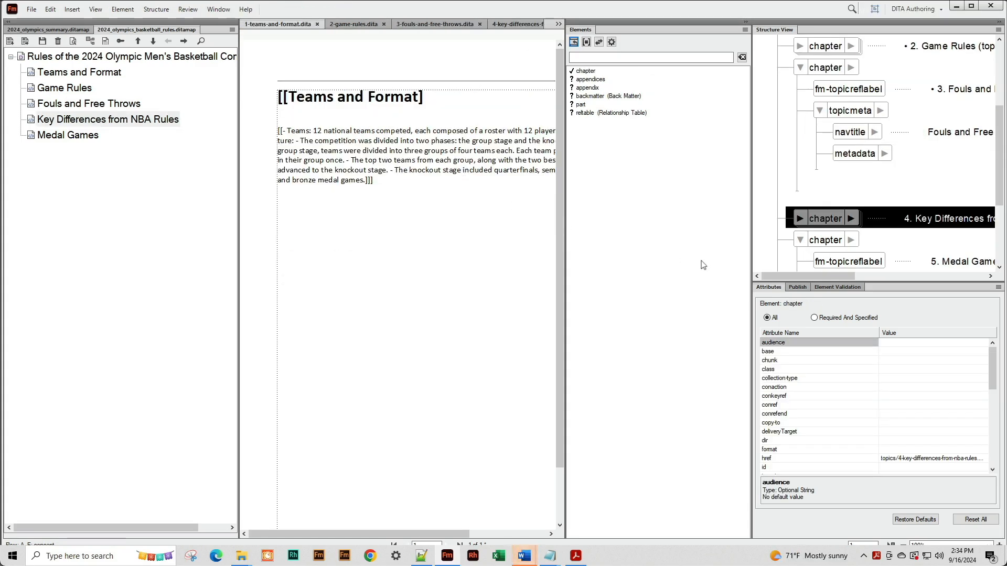
- Collapse the chapter elements in the map's structure and move the Key Differences from NBA Rules chapter directly after Teams and Format
double_click(772, 289)
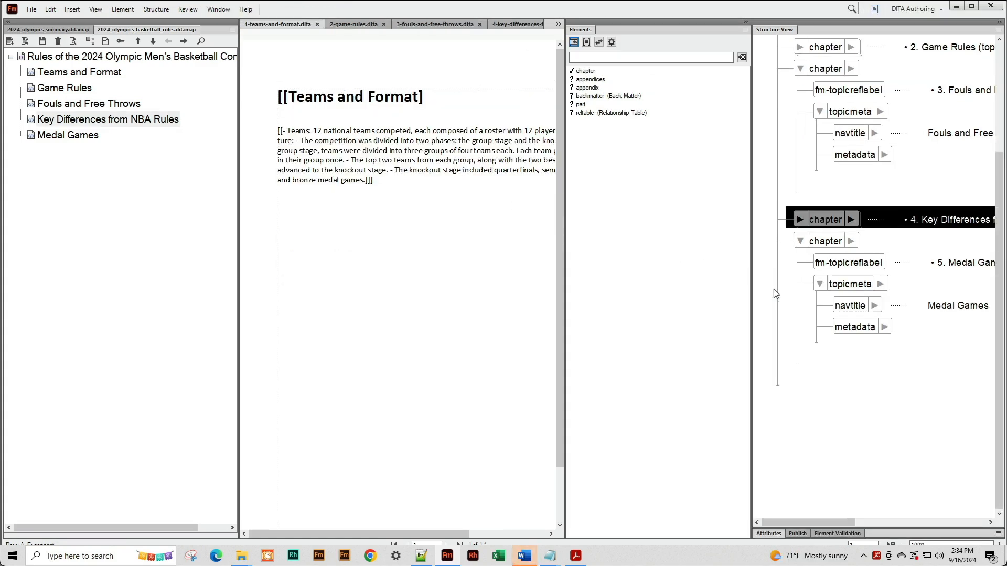
left_click(800, 241)
scroll(827, 114, "up", 3)
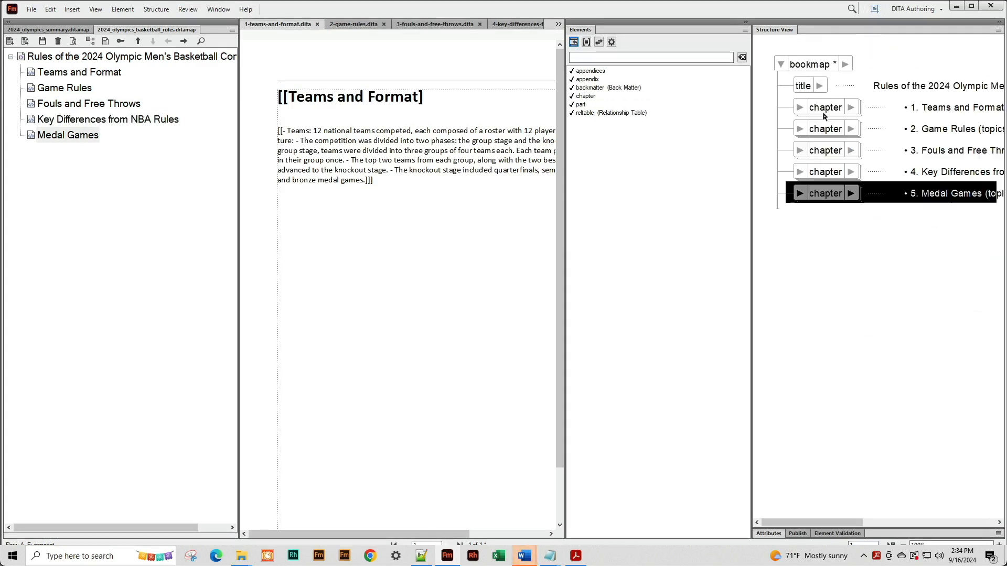
left_click(808, 66)
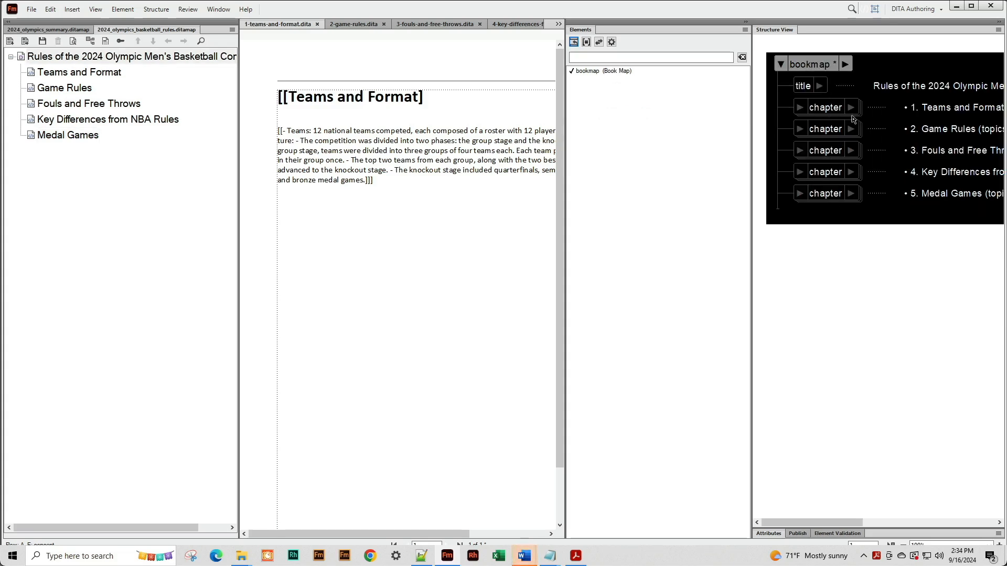
left_click(829, 176)
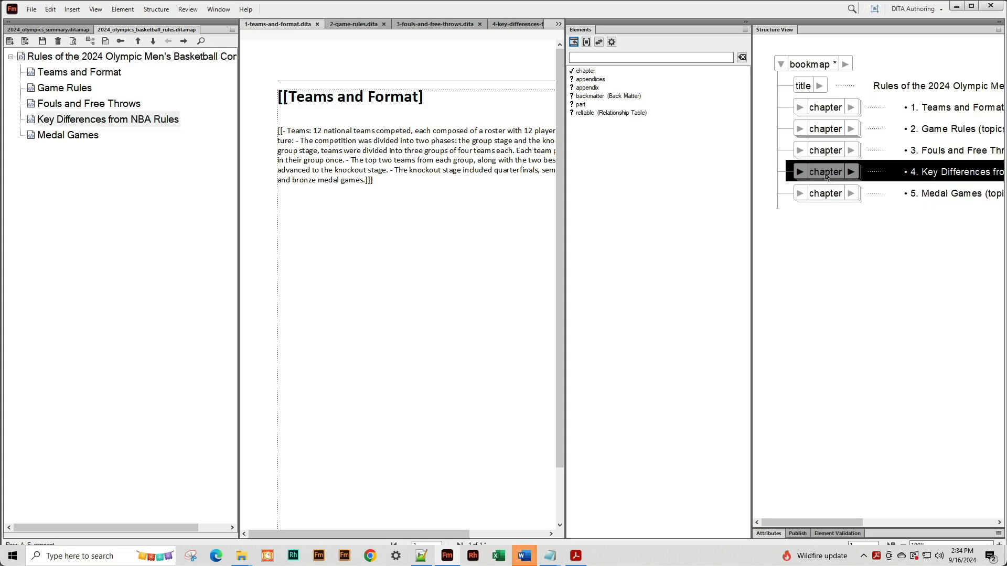
left_click_drag(826, 176, 832, 122)
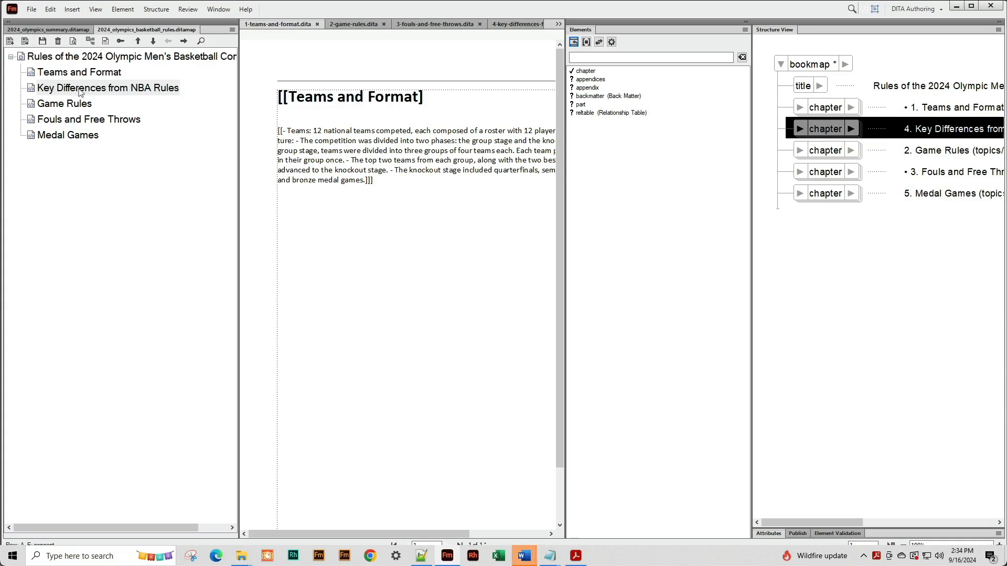
- Expand the Teams and Format chapter in the structure and try to move the Key Differences from NBA Rules chapter inside it
left_click_drag(872, 127, 798, 113)
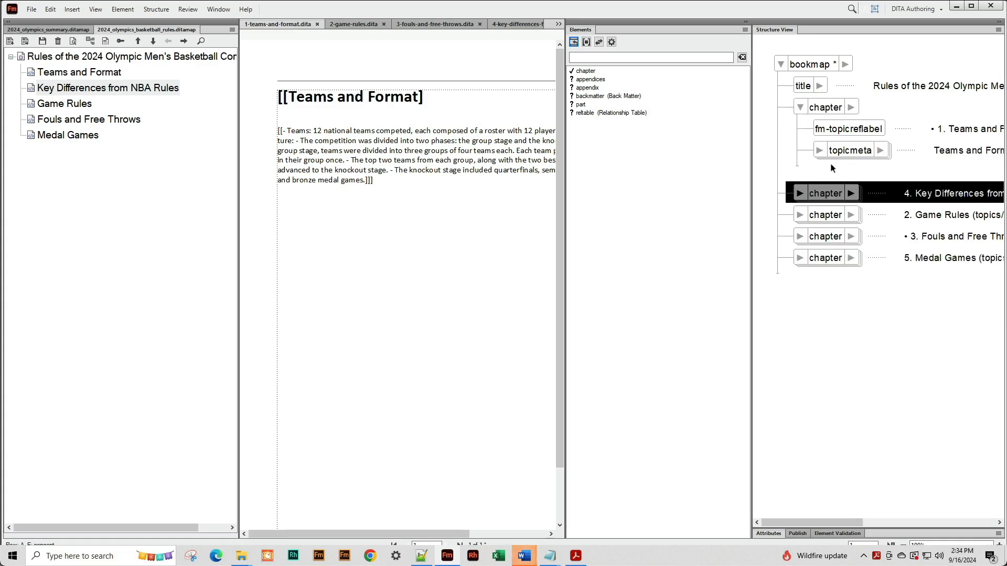
mouse_move(824, 196)
left_mouse_down()
mouse_move(837, 138)
mouse_move(915, 154)
mouse_move(866, 117)
mouse_move(844, 123)
mouse_move(816, 198)
left_mouse_up()
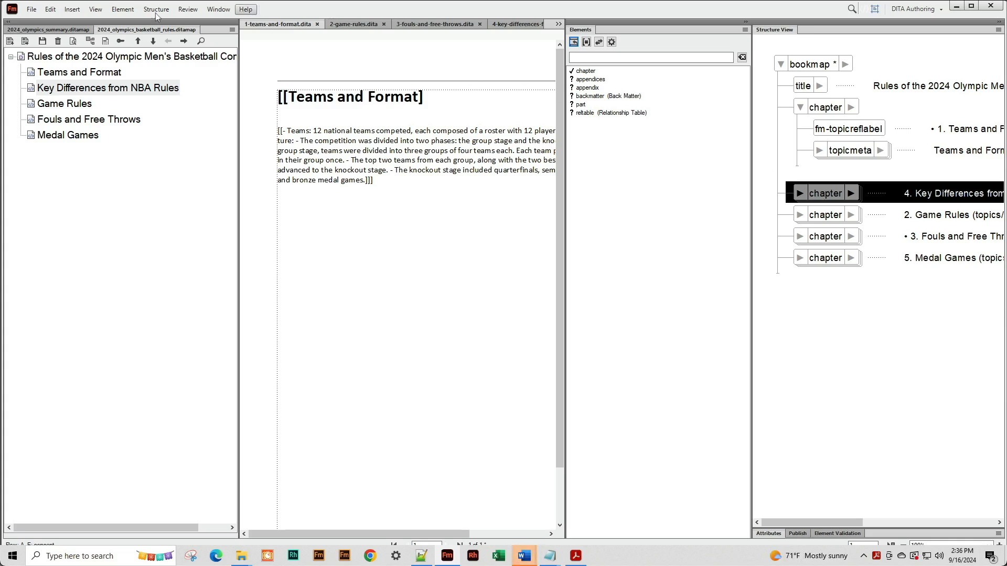
left_click(25, 11)
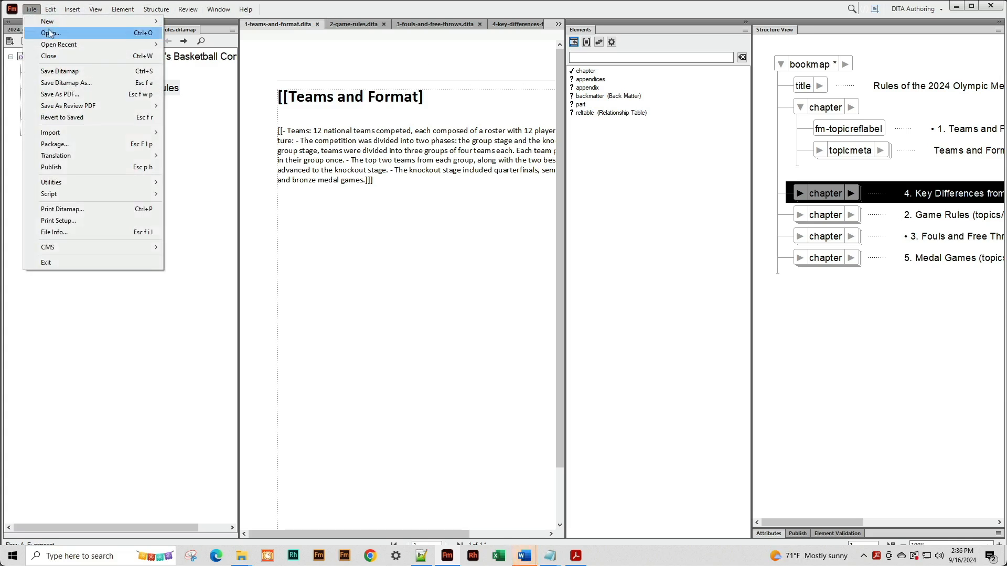
mouse_move(130, 24)
mouse_move(221, 45)
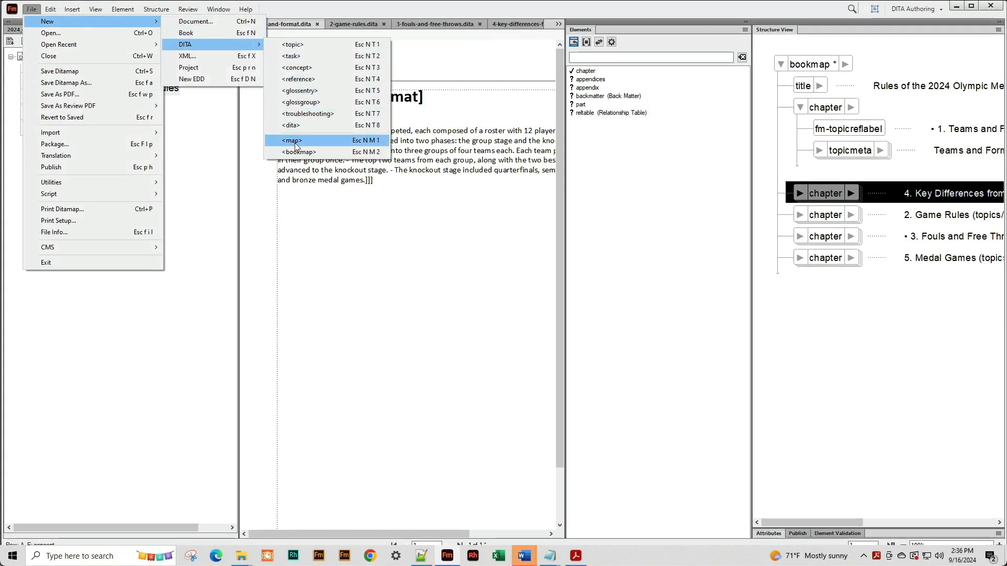
left_click(473, 59)
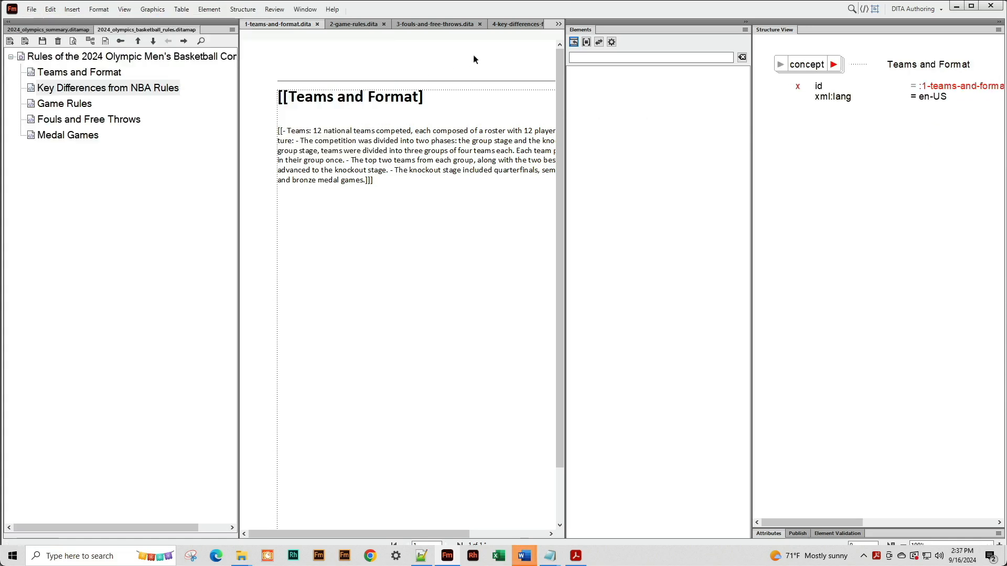
- Create a new DITA map from the welcome screen and save it as multilevelmap in the DITA Output folder
left_click(559, 24)
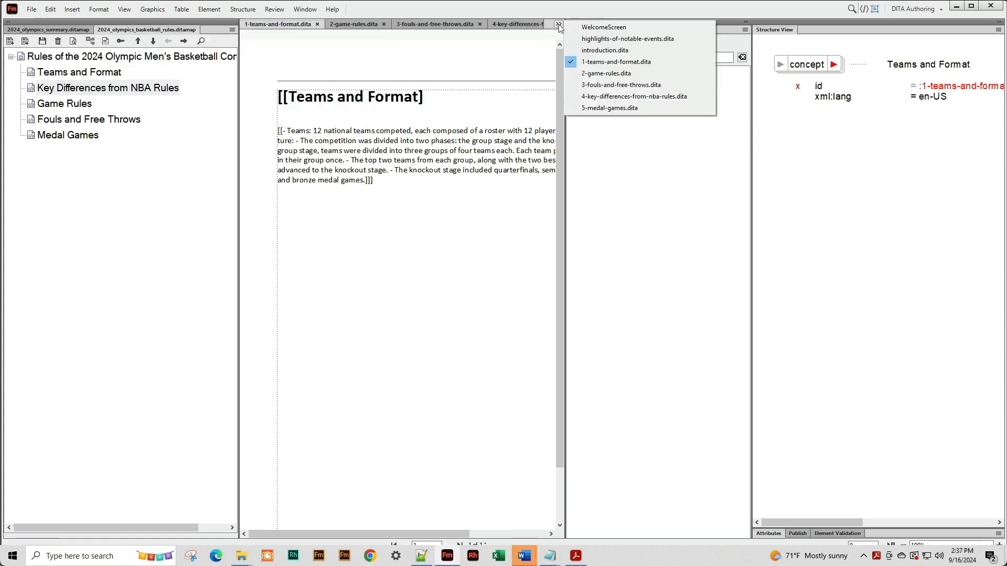
left_click(604, 28)
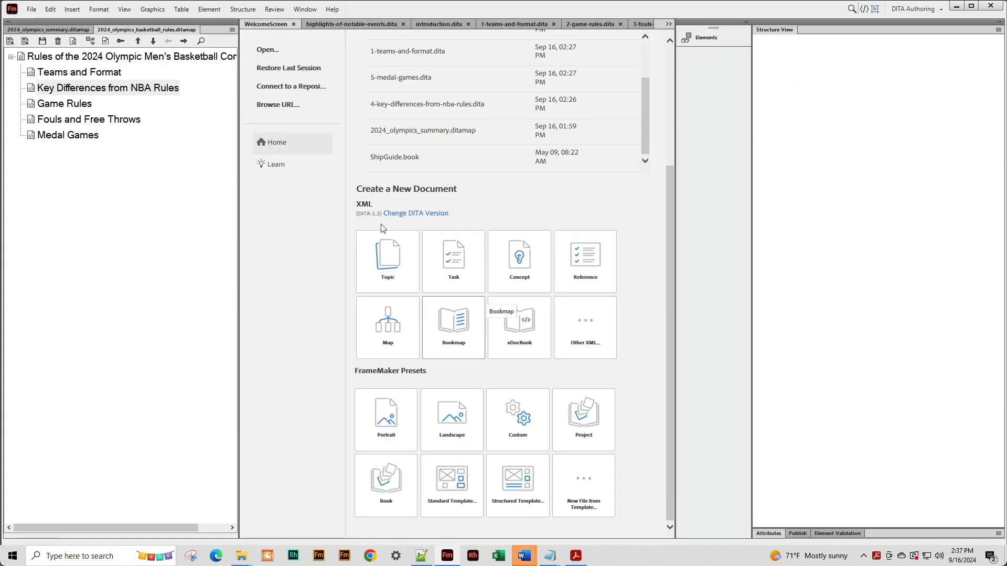
left_click(385, 329)
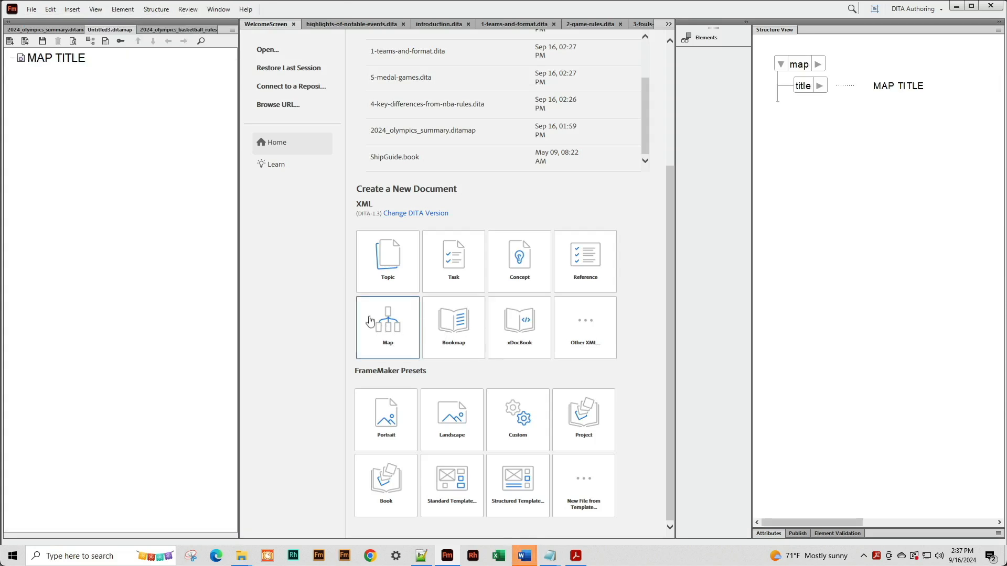
key("ctrl+s")
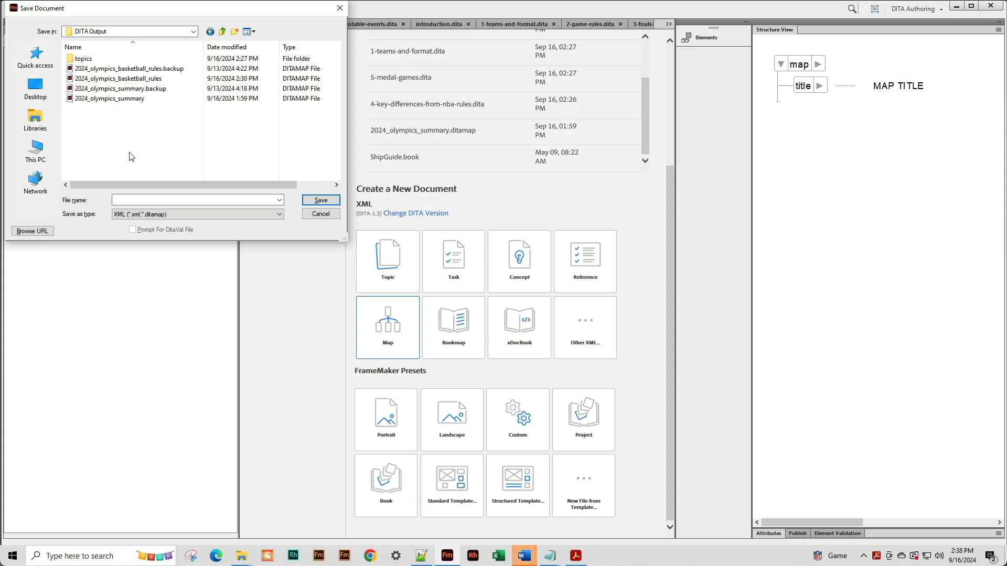
left_click(132, 199)
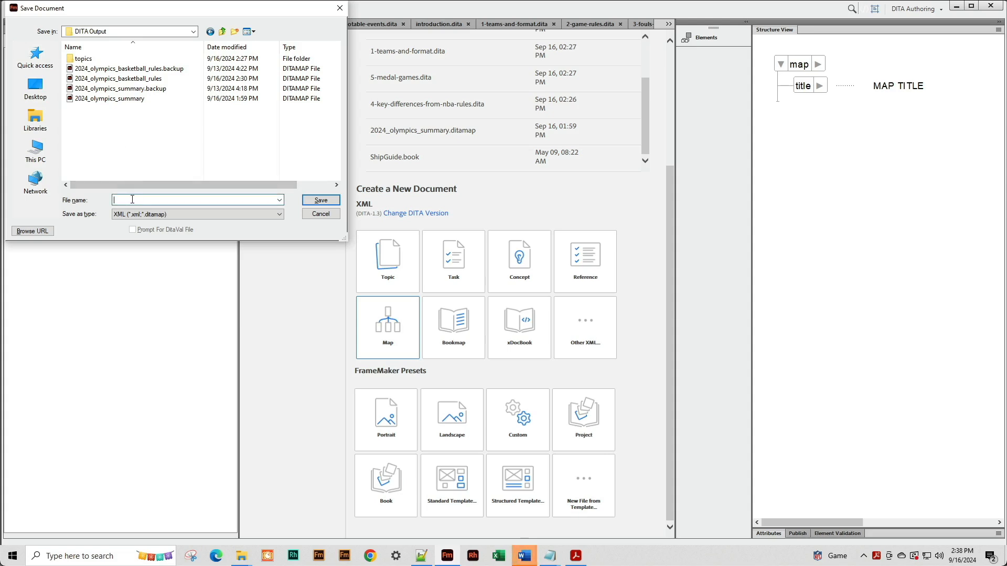
type("multilevelmap")
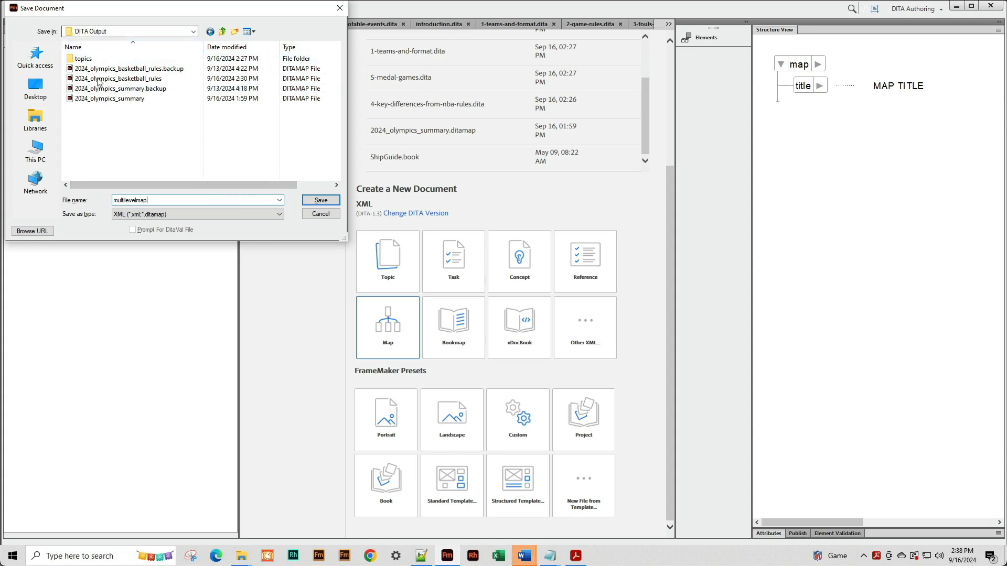
left_click(321, 200)
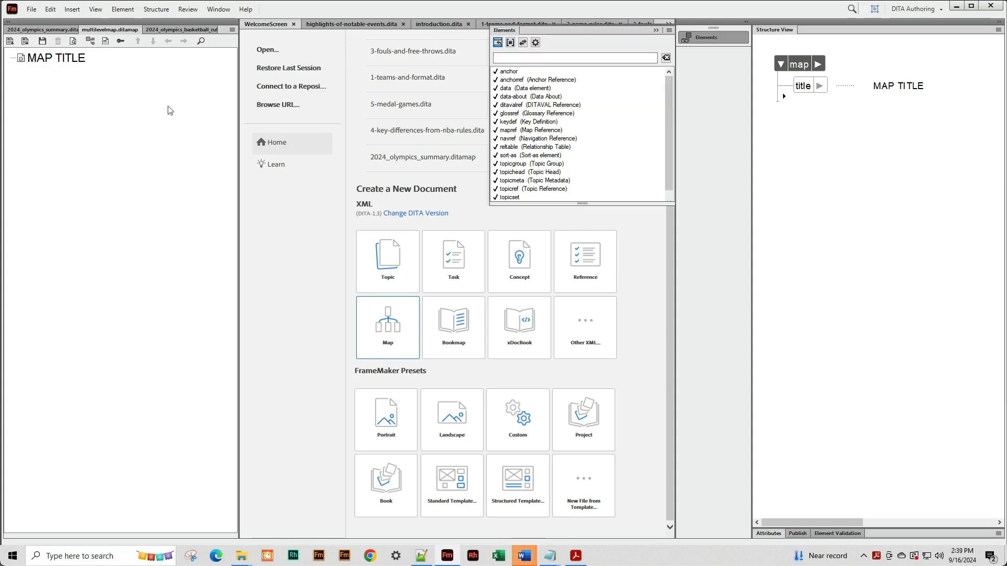
- Place the multilevelmap.ditamap view in its own pane above the other two maps and collapse the expanded list of elements
left_click_drag(116, 33, 149, 30)
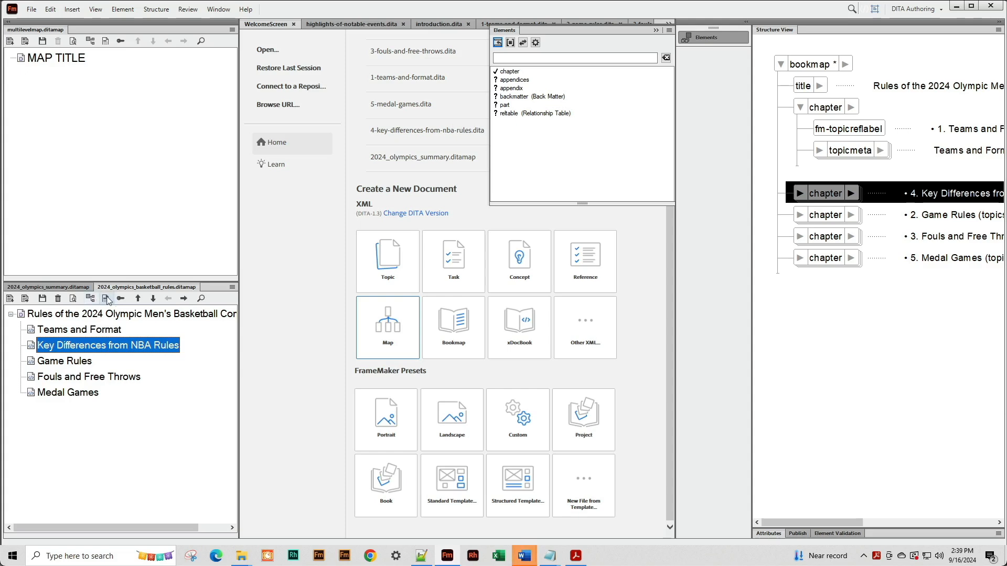
left_click(655, 31)
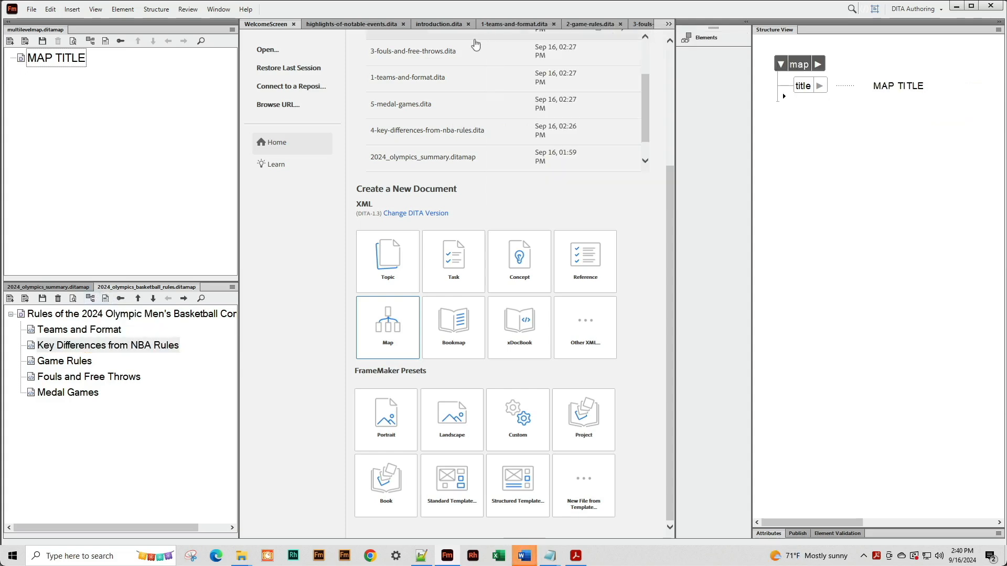
- Open multilevelmap.ditamap in the document view and replace its placeholder title with "2024 Olympic Basketball"
left_click(73, 42)
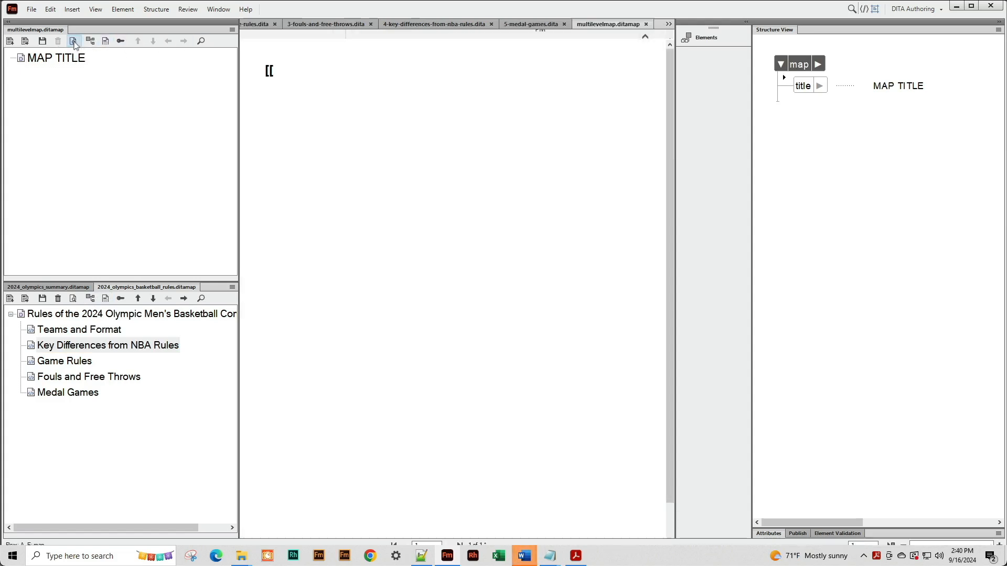
left_click(339, 73)
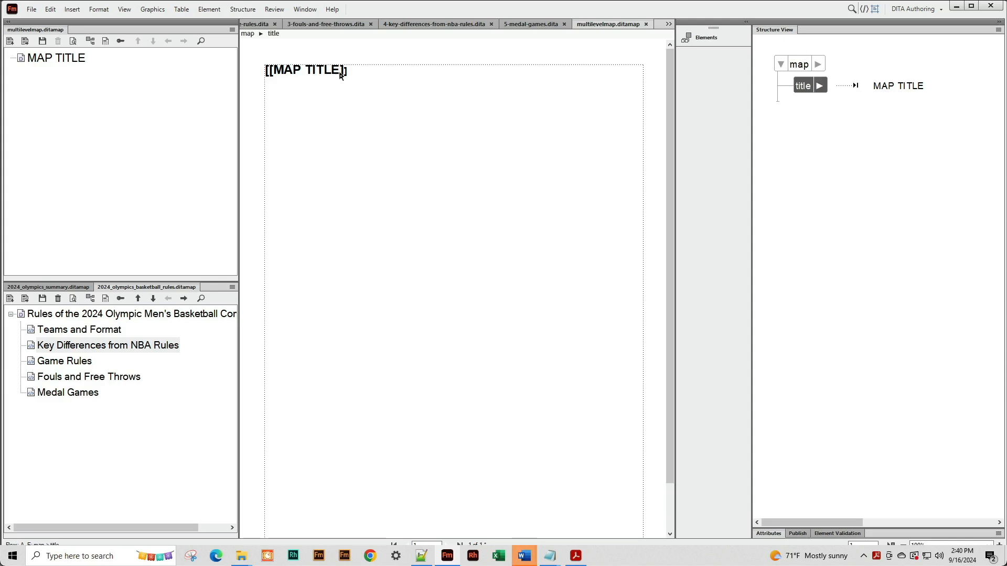
key("BackSpace")
key("BackSpace")
key("BackSpace")
key("BackSpace")
key("BackSpace")
key("BackSpace")
key("BackSpace")
key("BackSpace")
key("BackSpace")
type("2024 Oly")
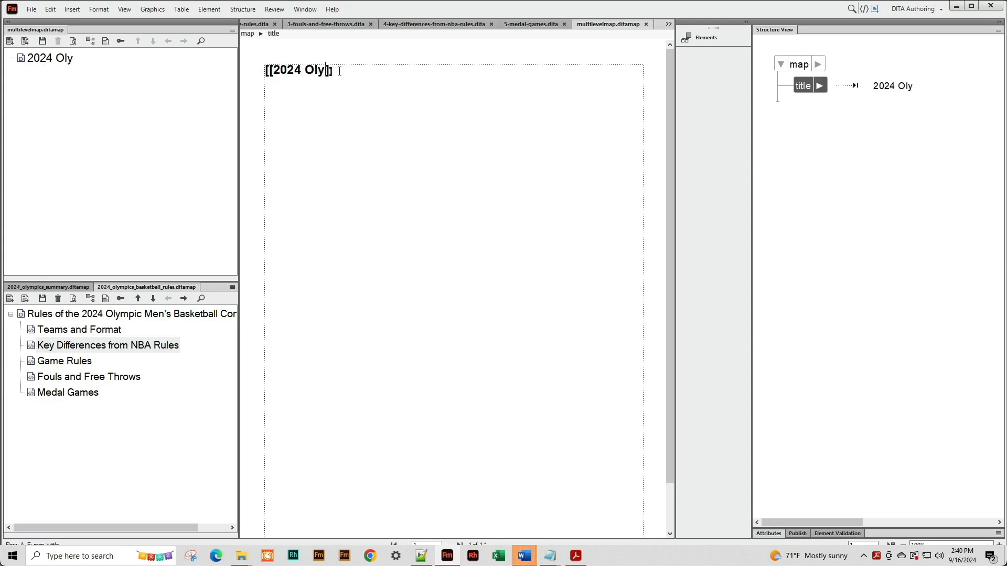
type("mpic Basketball")
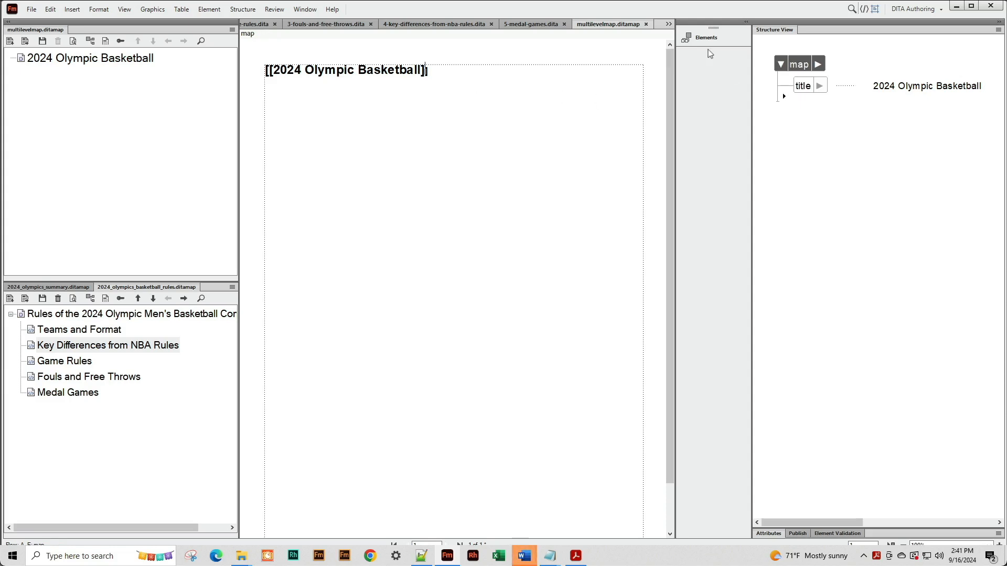
- Expand the list of available elements and insert a topicref to 1-teams-and-format.dita from the topics folder after the map title
left_click(745, 23)
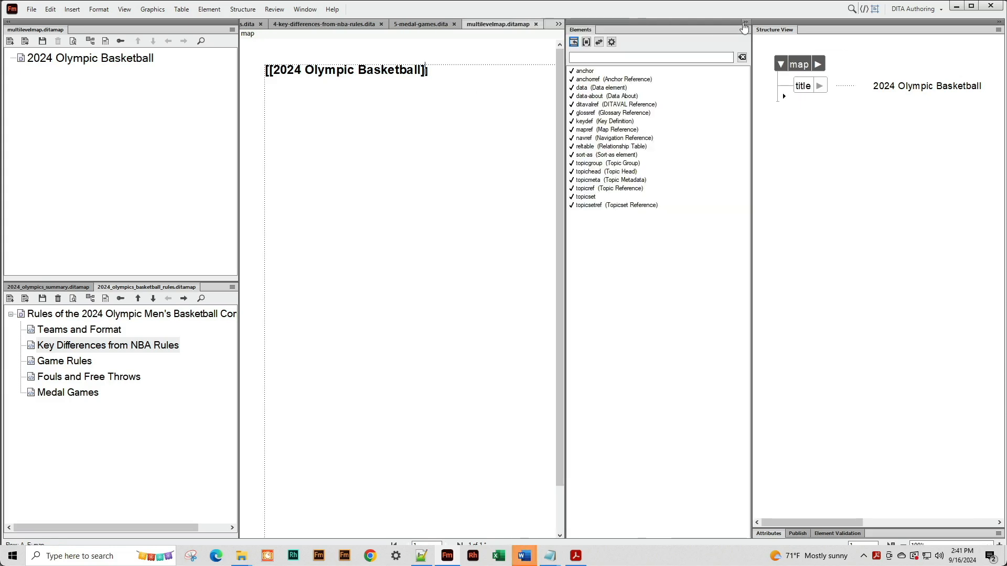
double_click(582, 189)
left_click(586, 283)
double_click(450, 94)
left_click(568, 452)
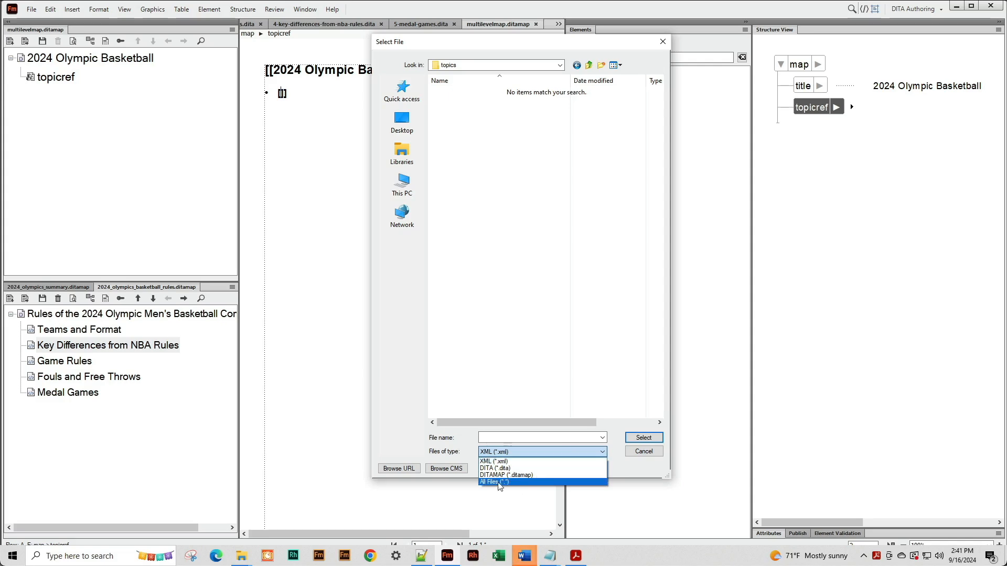
left_click(498, 482)
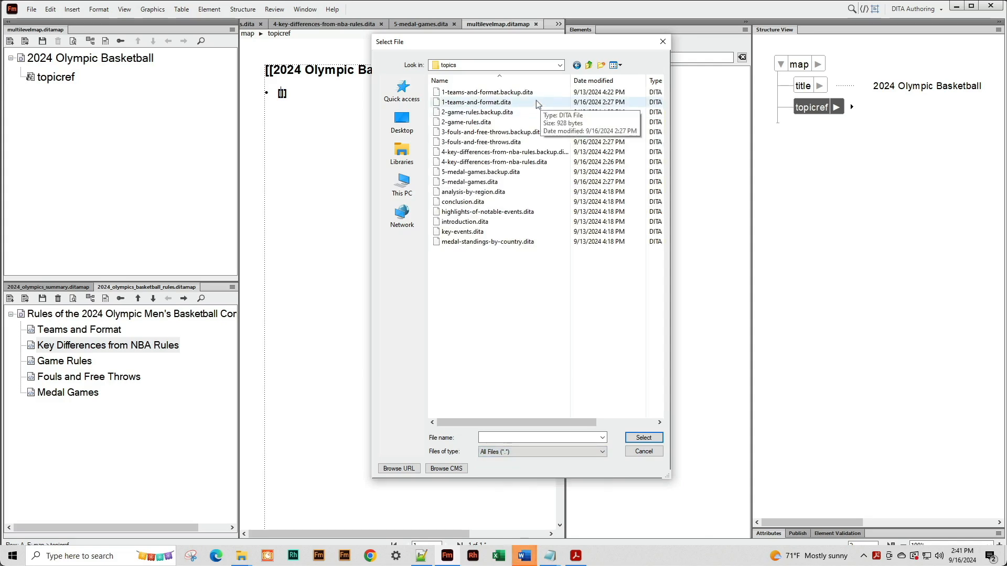
double_click(478, 102)
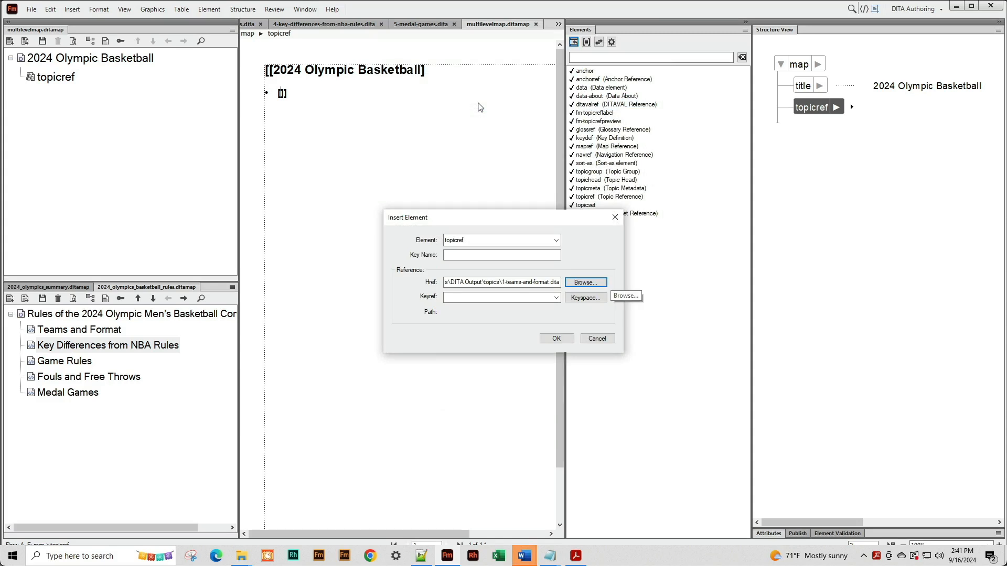
left_click(557, 339)
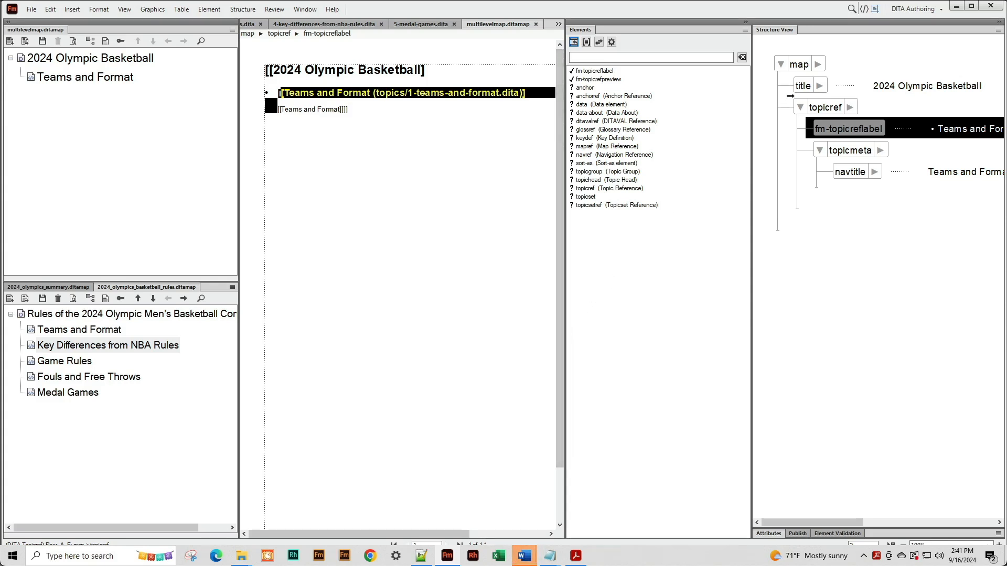
- Insert a second topicref at the same level after Teams and Format, referencing 4-key-differences-from-nba-rules.dita from the topics folder
left_click(798, 110)
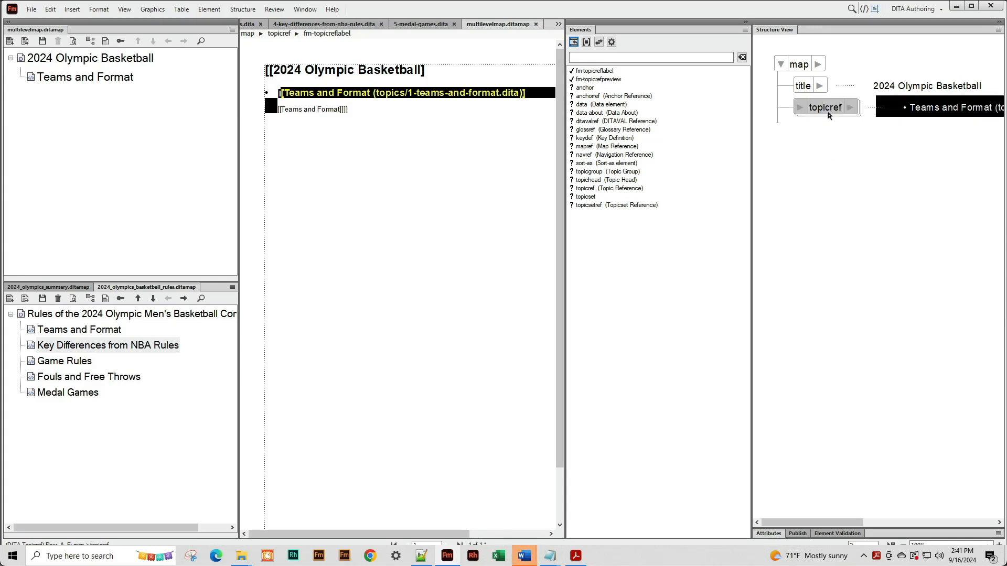
left_click(781, 120)
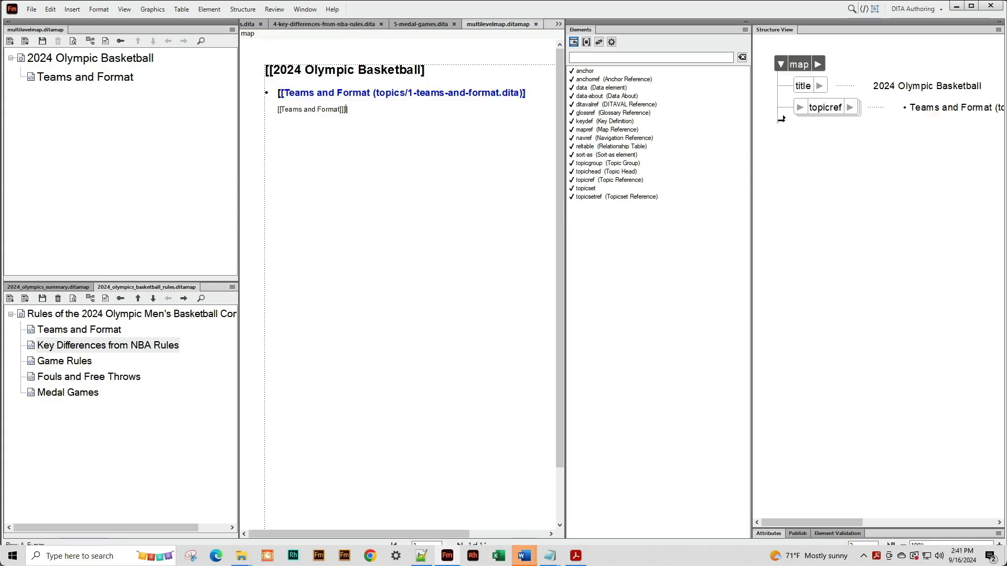
double_click(584, 181)
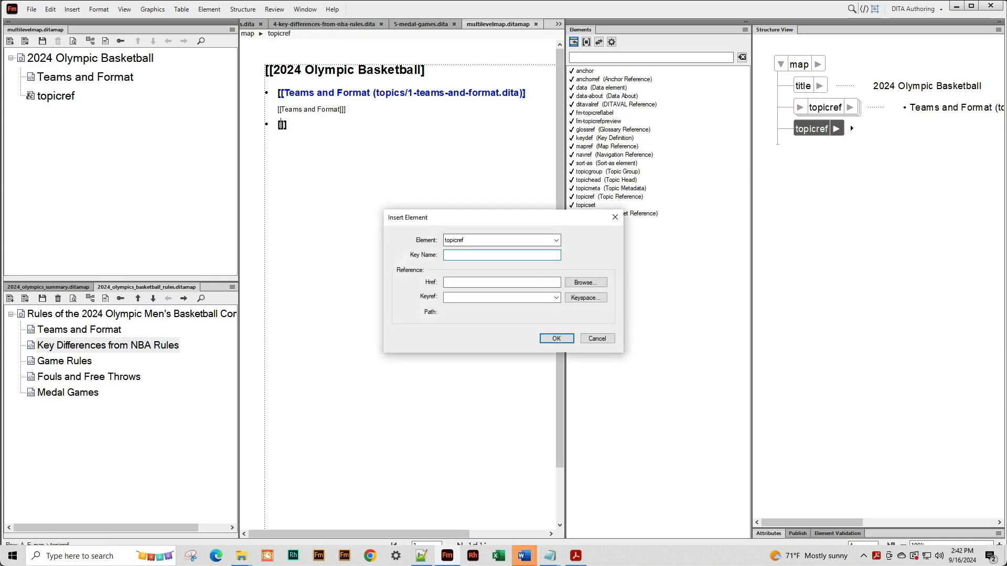
left_click(586, 283)
double_click(457, 98)
left_click(573, 452)
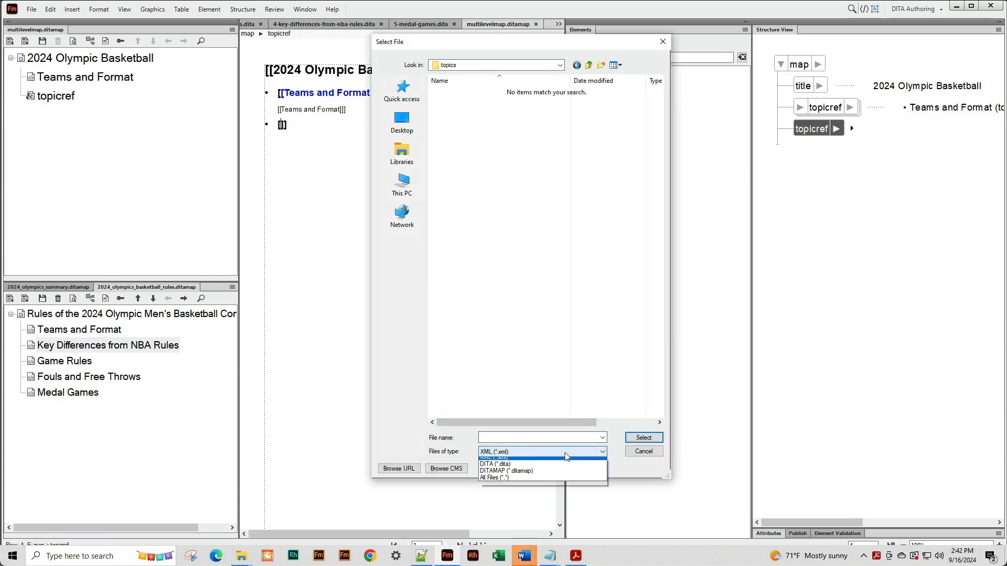
left_click(507, 468)
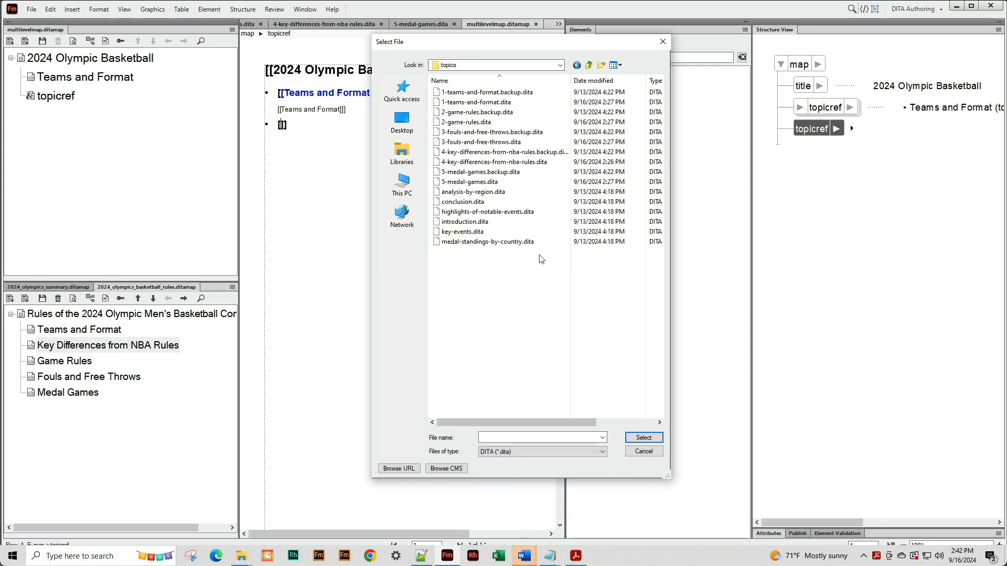
double_click(474, 163)
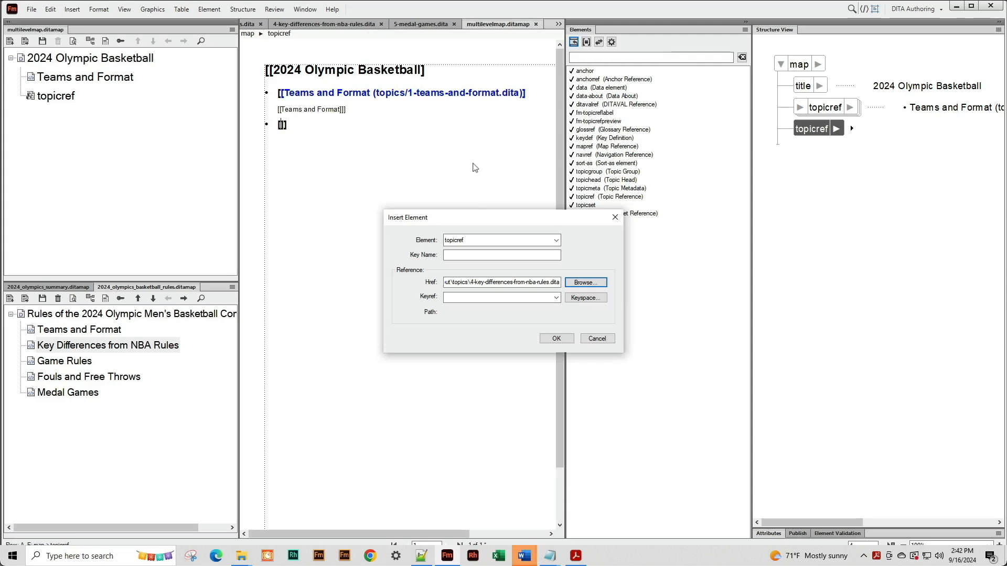
left_click(556, 339)
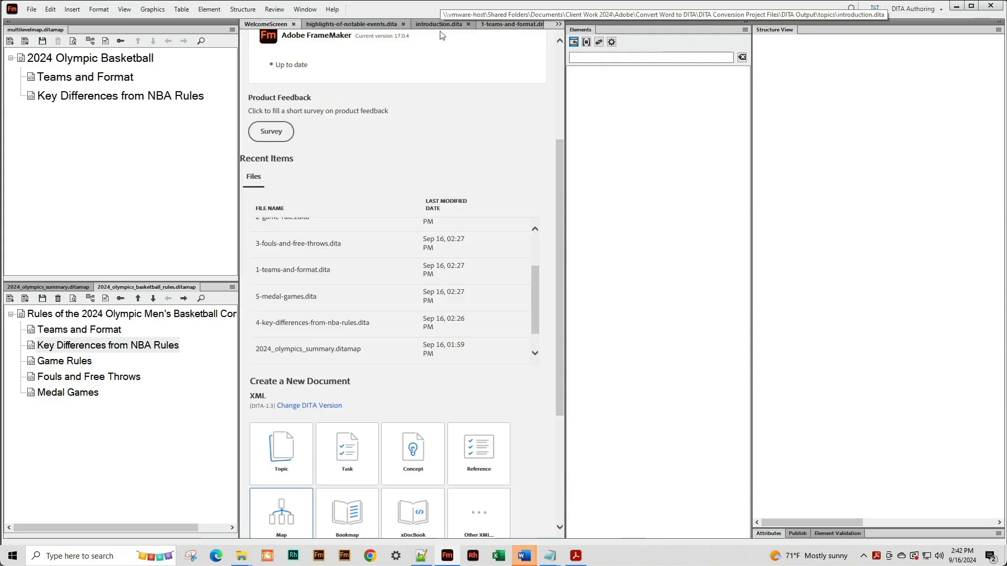
- Demote the Key Differences from NBA Rules topic to nest under Teams and Format in the multilevel map, and open both topics
left_click(68, 97)
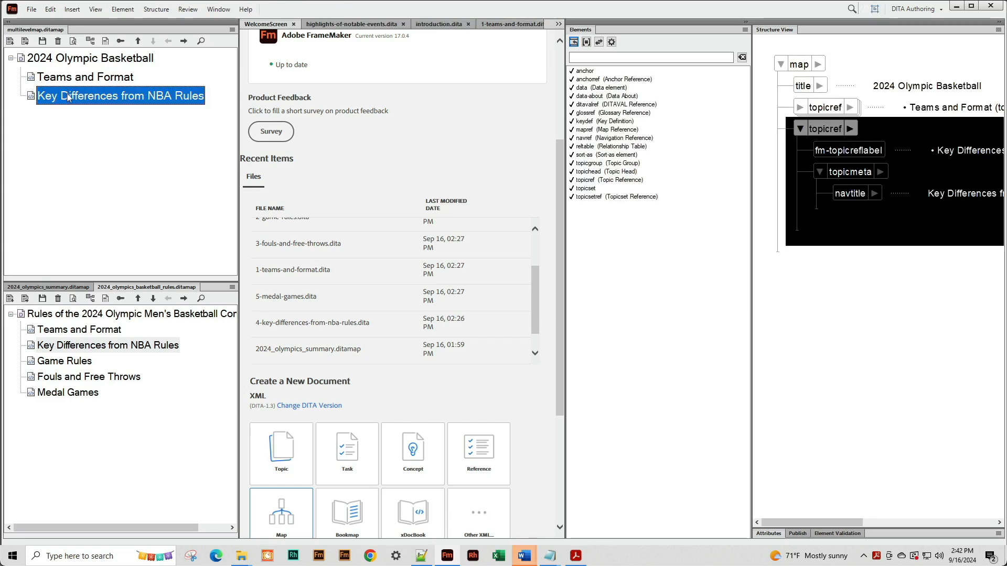
left_click(184, 42)
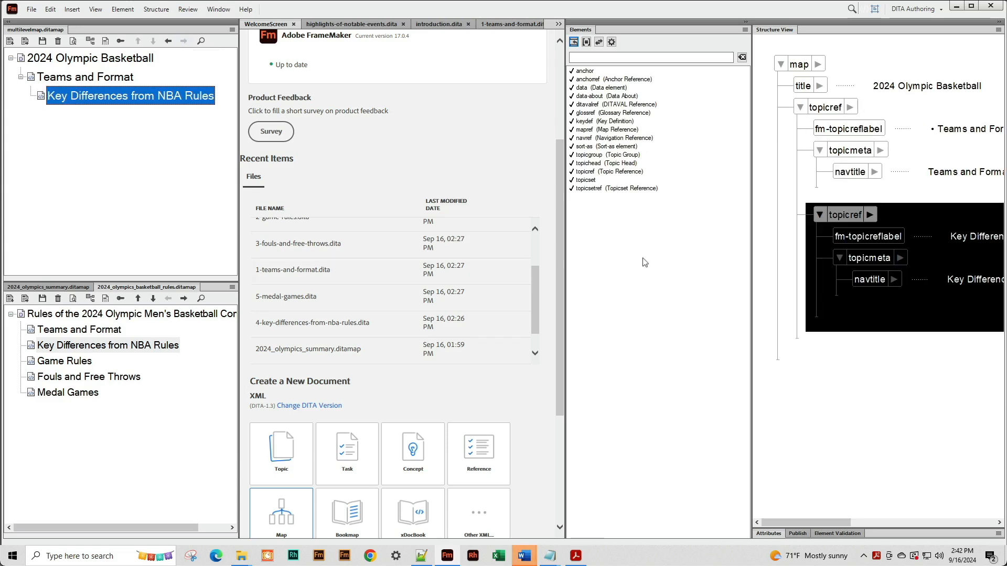
left_click(800, 69)
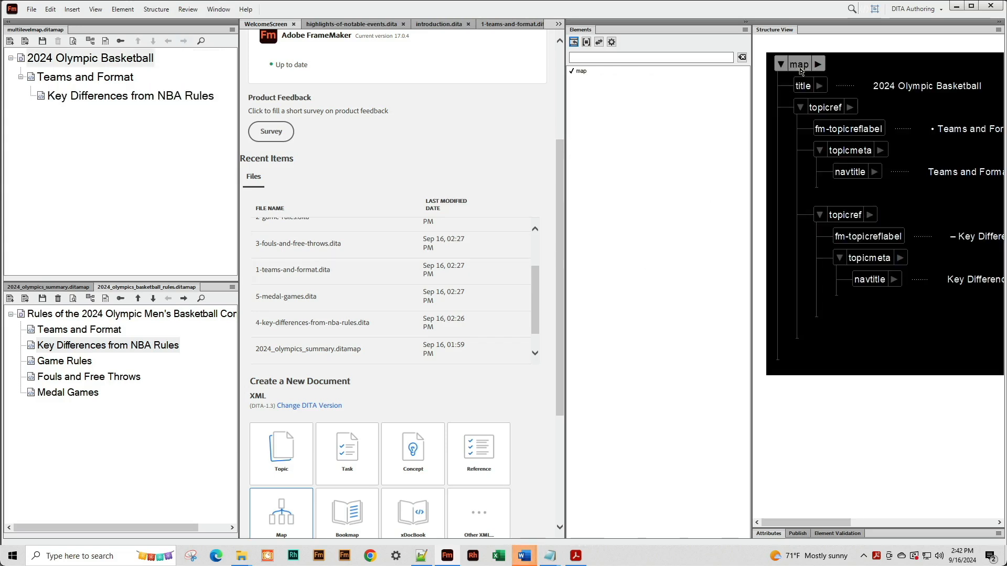
left_click(820, 215)
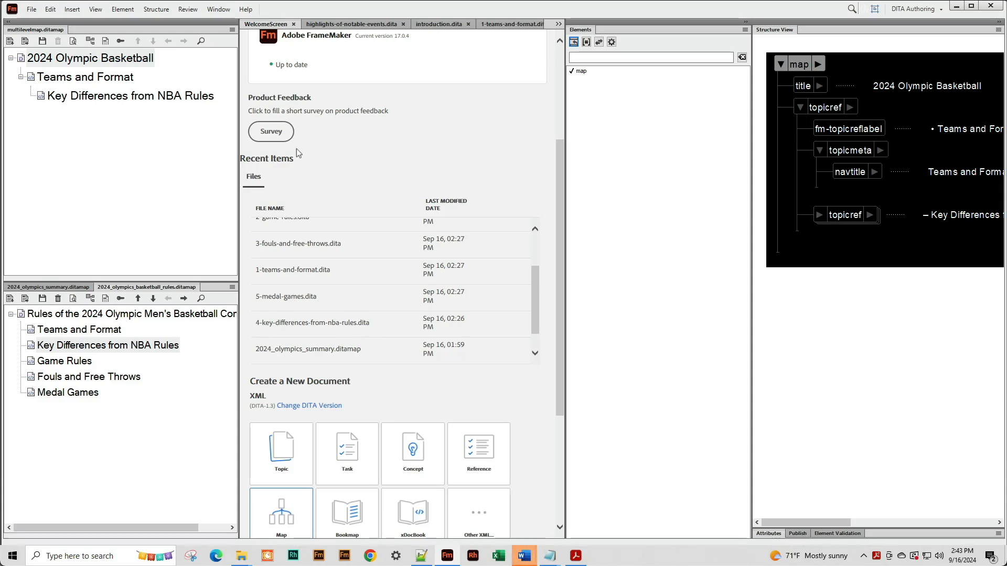
double_click(111, 97)
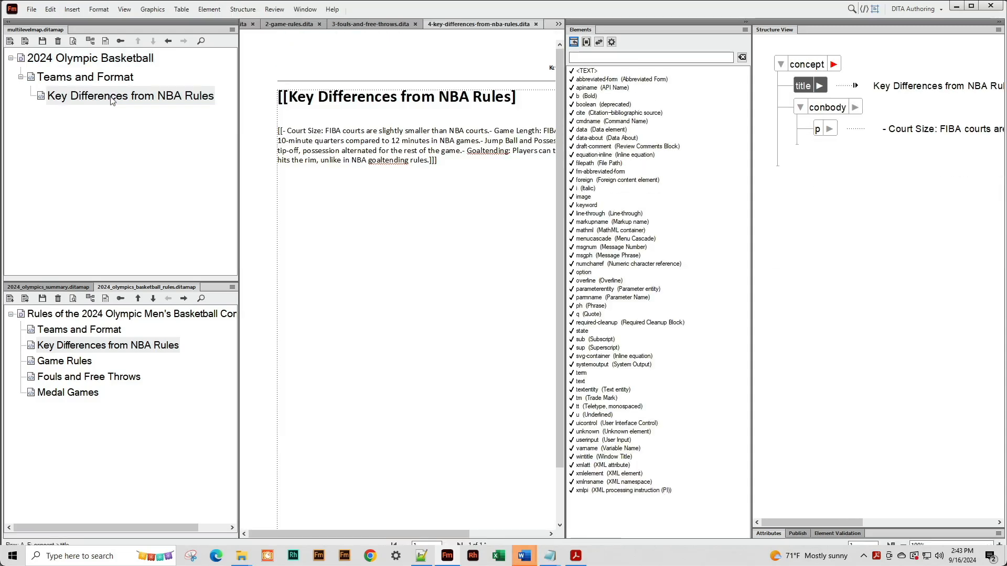
double_click(76, 79)
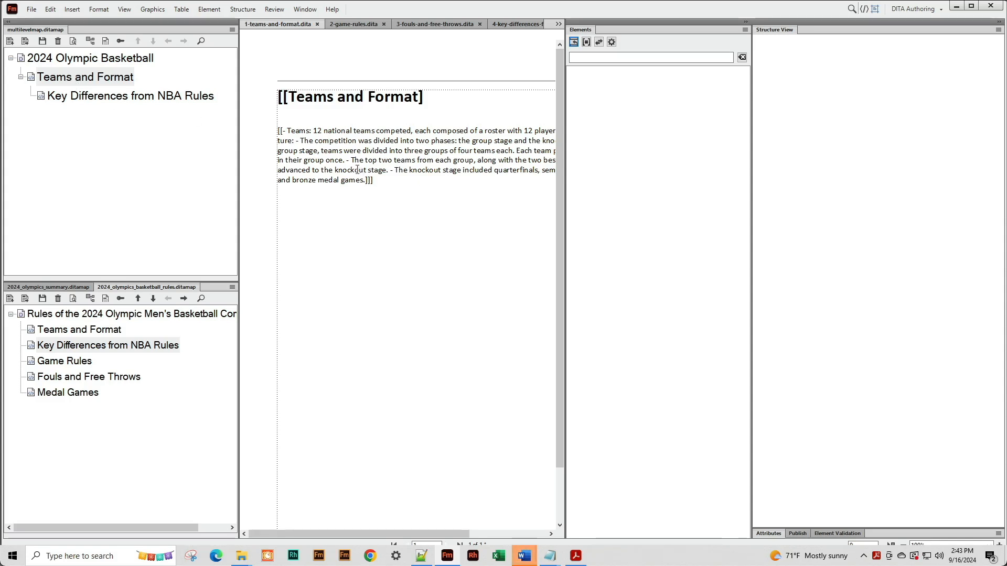
- Publish multilevelmap.ditamap as PDF, allowing the open unsaved files it references to be saved and closed
left_click(798, 533)
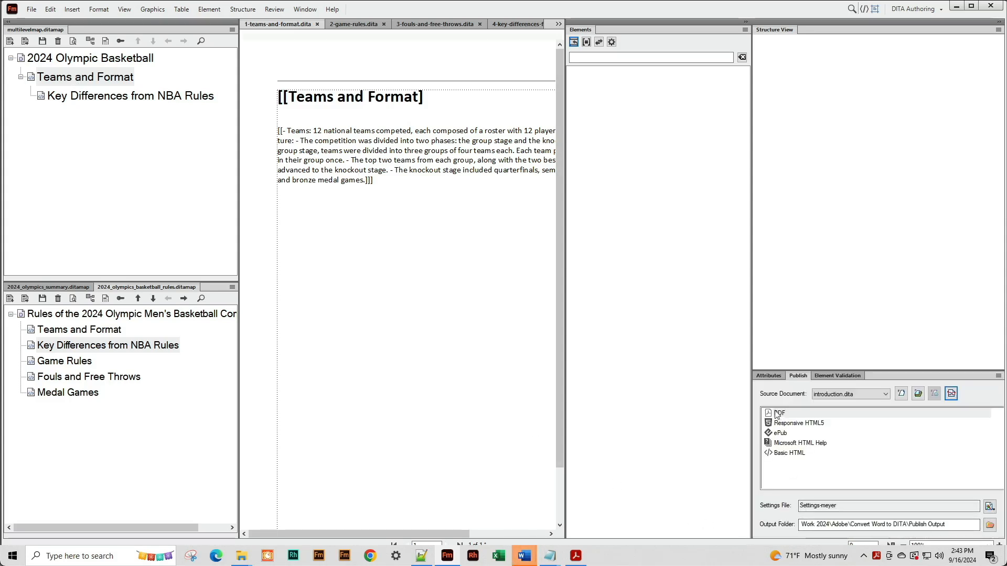
left_click(874, 398)
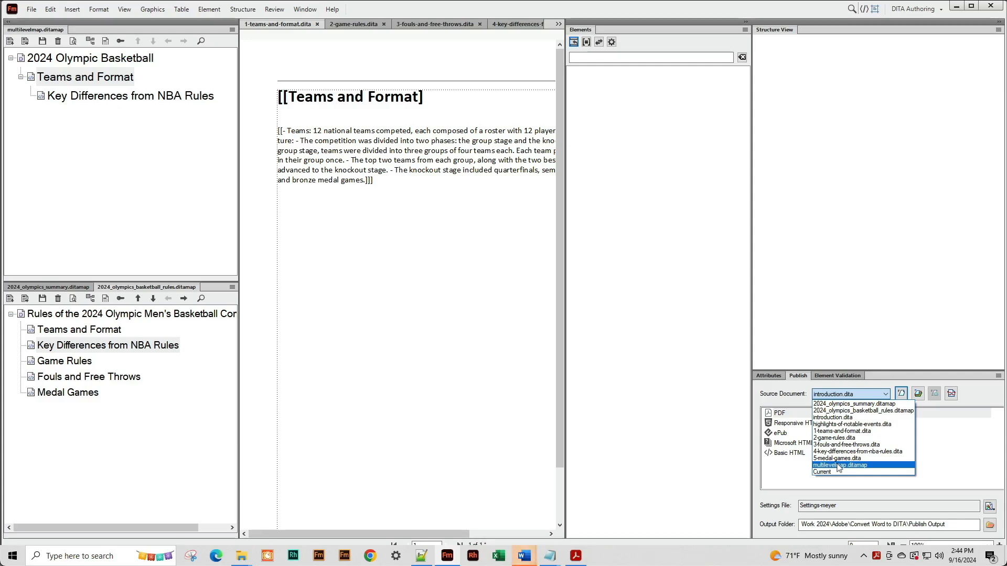
left_click(839, 466)
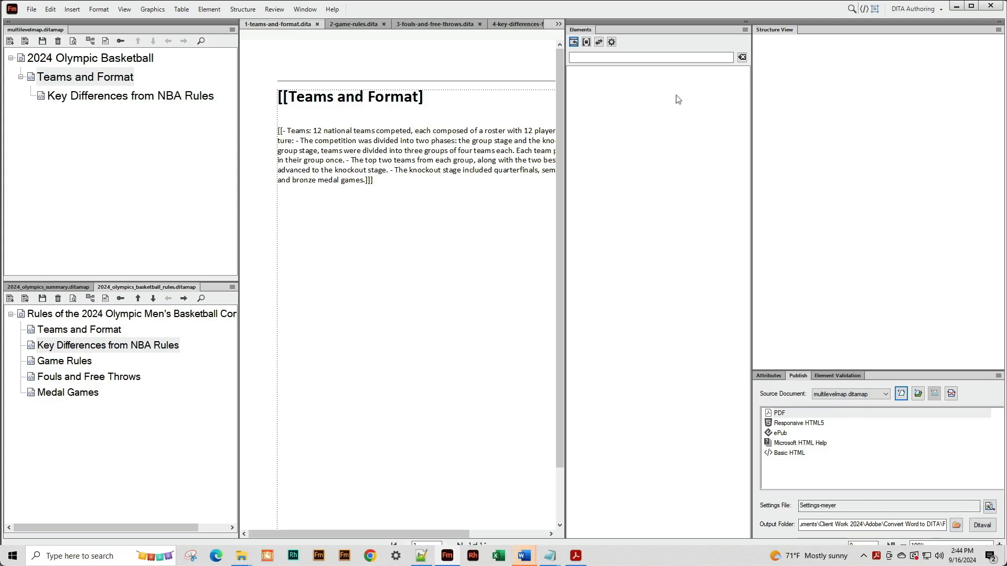
double_click(779, 415)
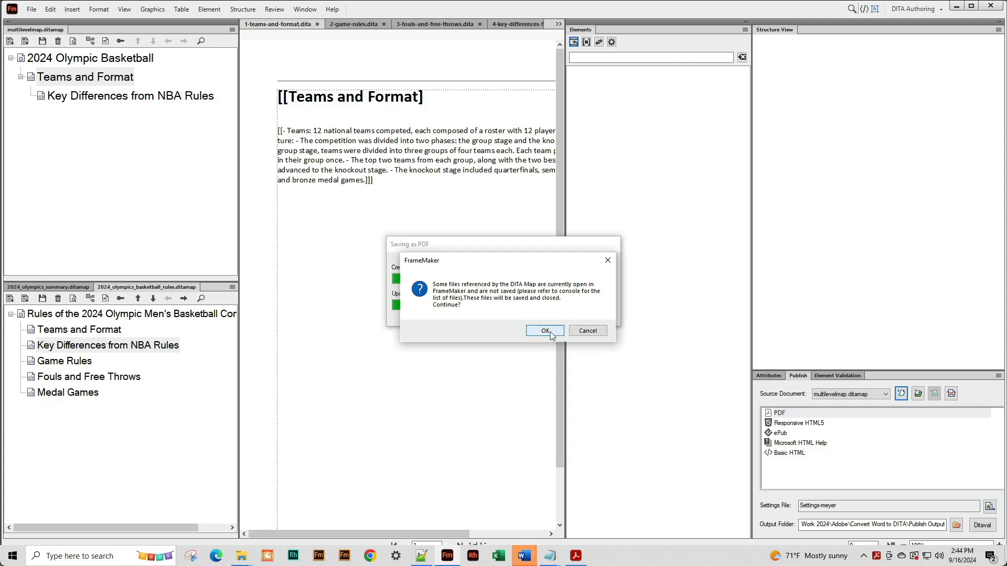
left_click(549, 333)
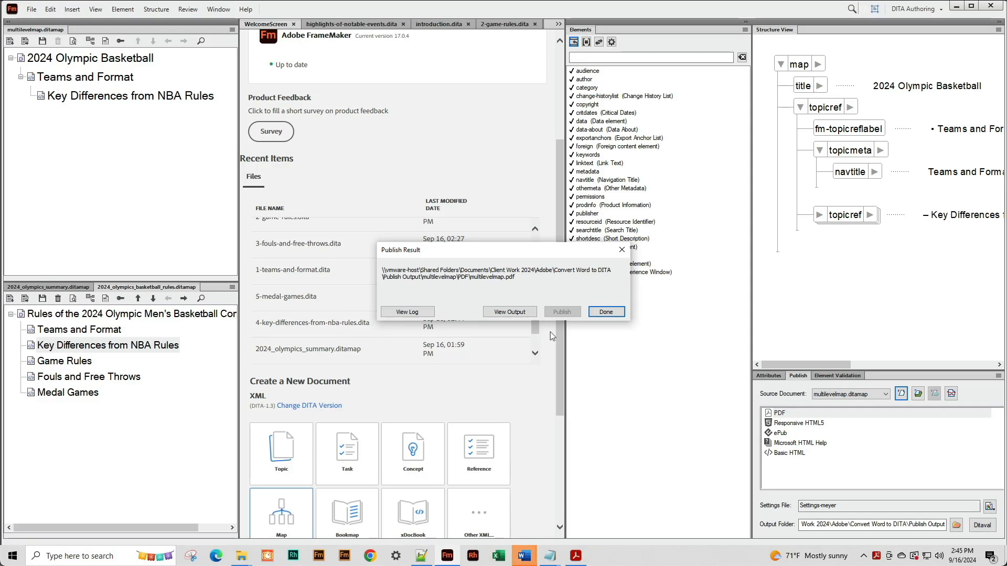
- View the published PDF, examine its bookmarks, table of contents and the numbering of both topic headings, and close it
left_click(502, 312)
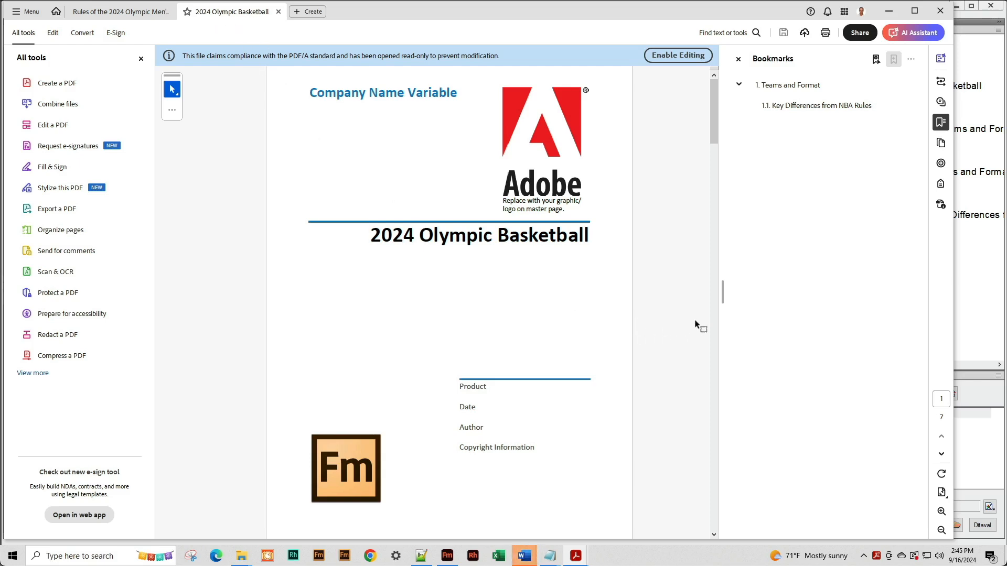
left_click(714, 338)
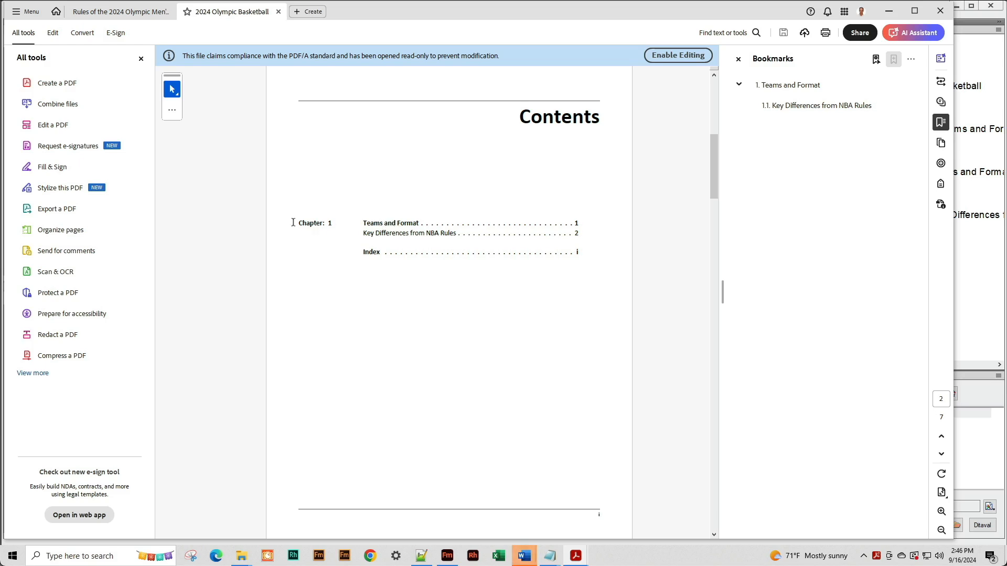
left_click(714, 394)
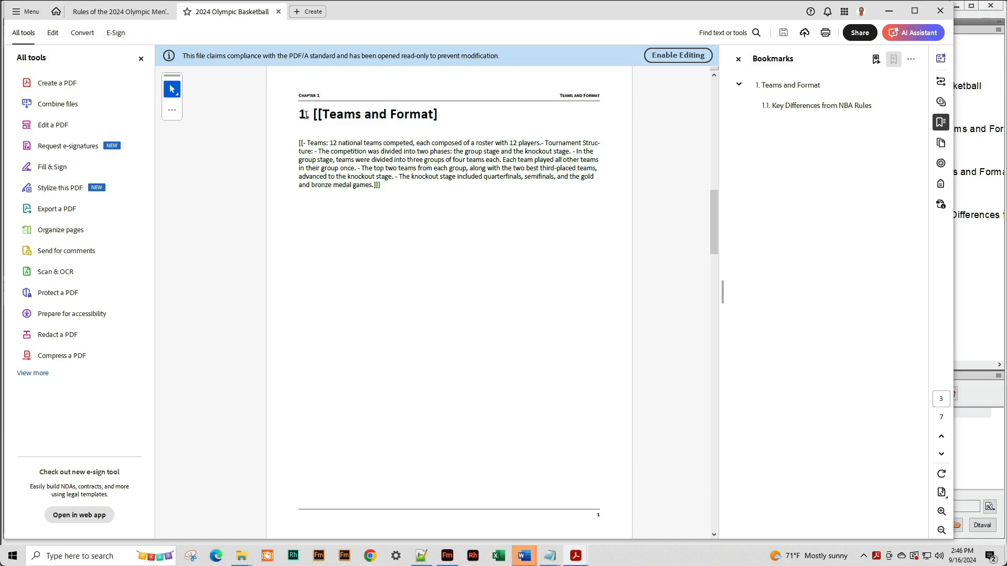
scroll(315, 115, "down", 1)
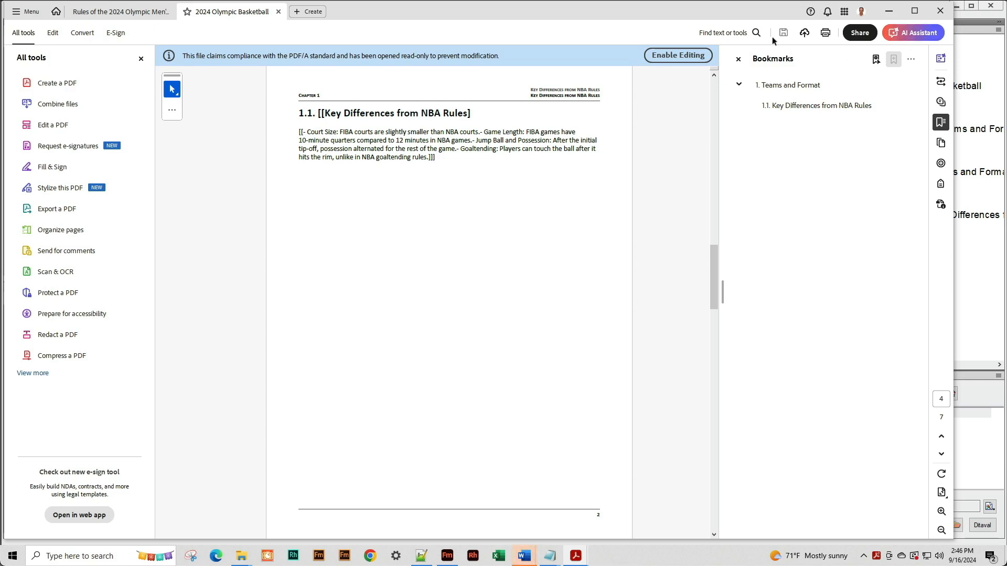
left_click(278, 12)
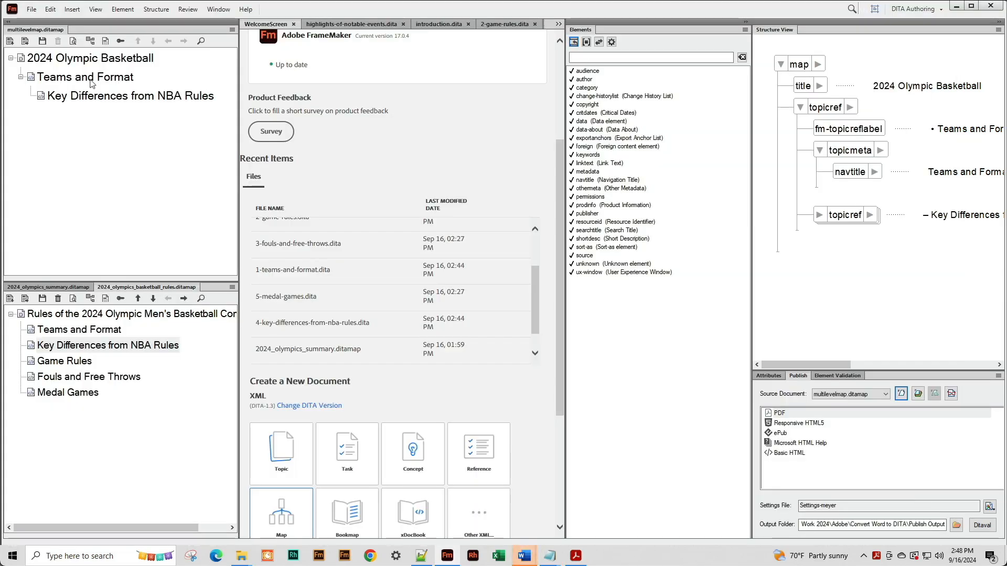
- Open the Teams and Format topic from the multilevel map and turn off the display of element boundaries
double_click(92, 80)
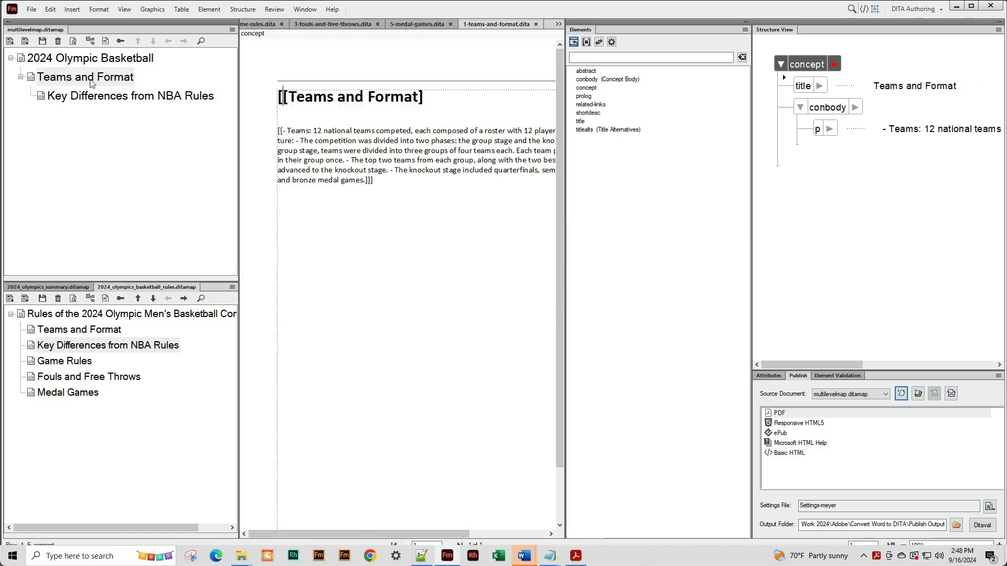
left_click(124, 10)
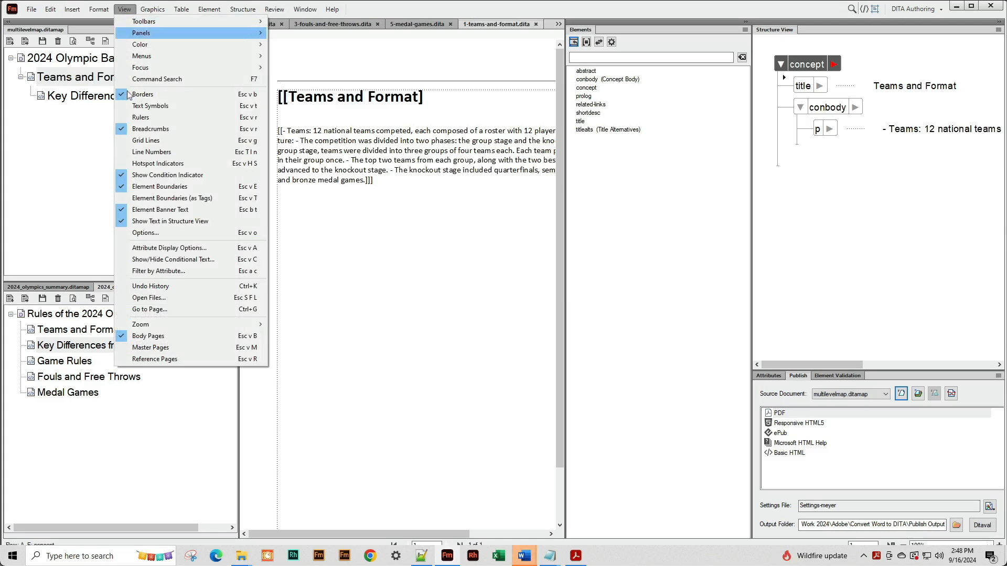
left_click(141, 187)
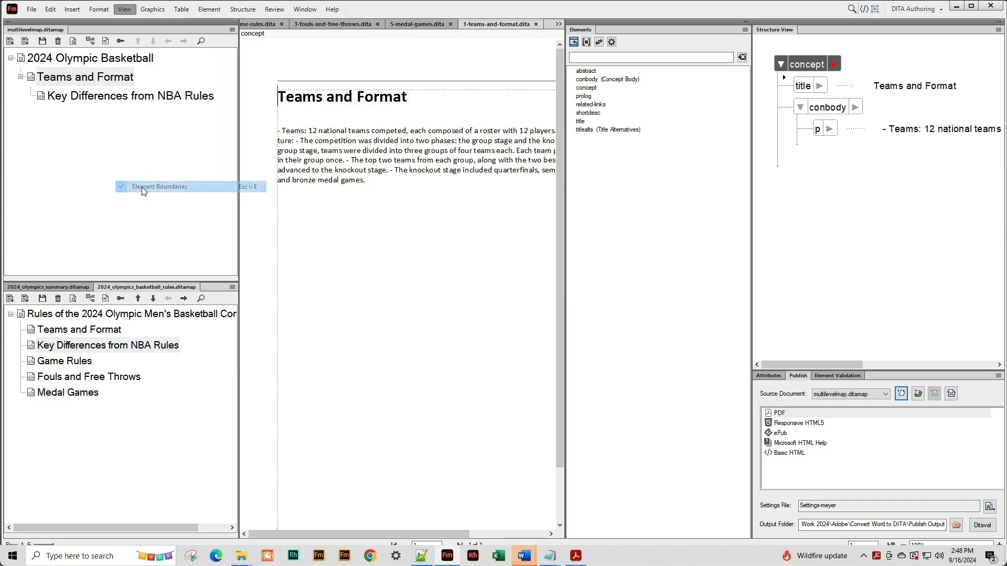
- Open the Key Differences from NBA Rules topic from the multilevel map and save all open files
left_click(96, 100)
double_click(97, 100)
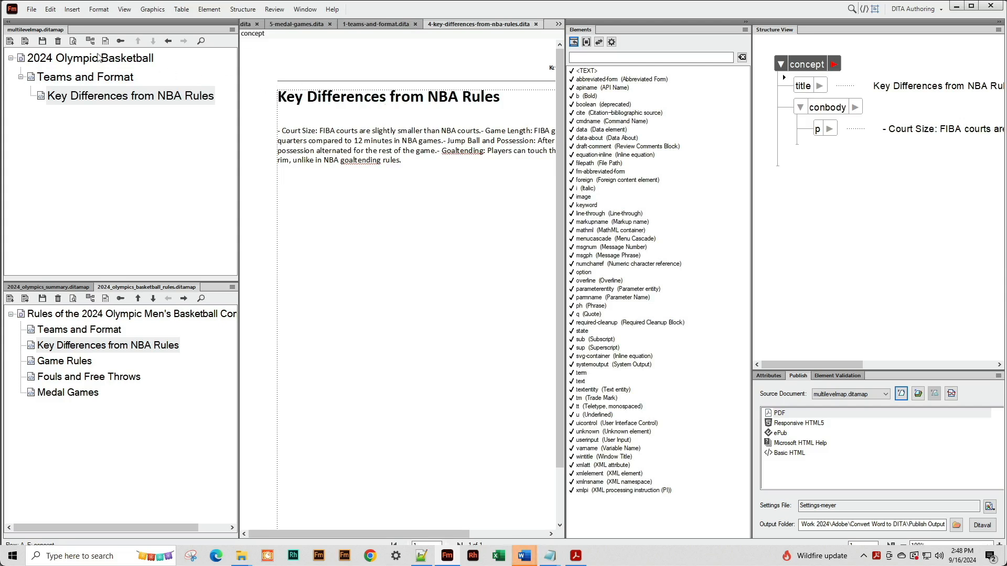
left_click(31, 10)
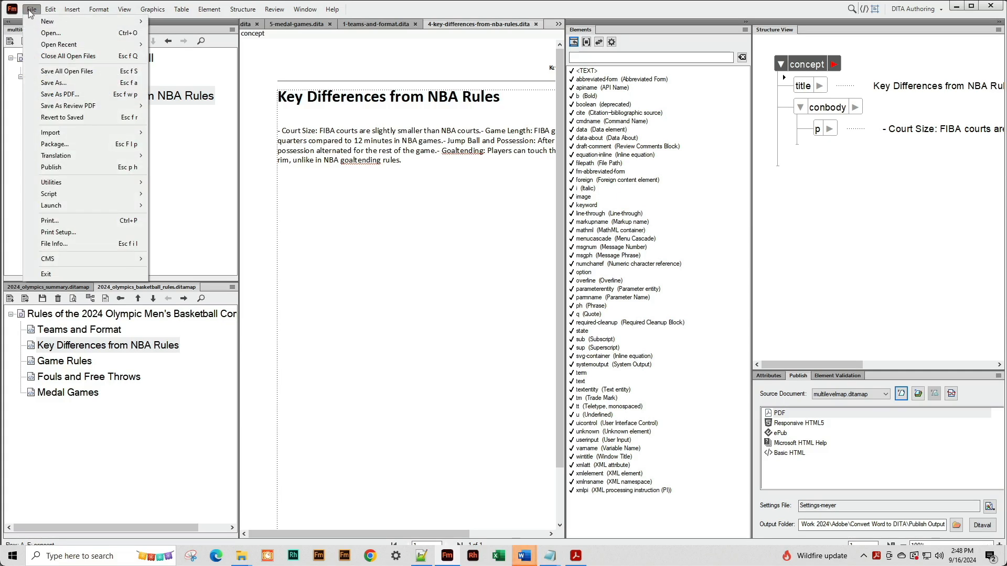
left_click(62, 72)
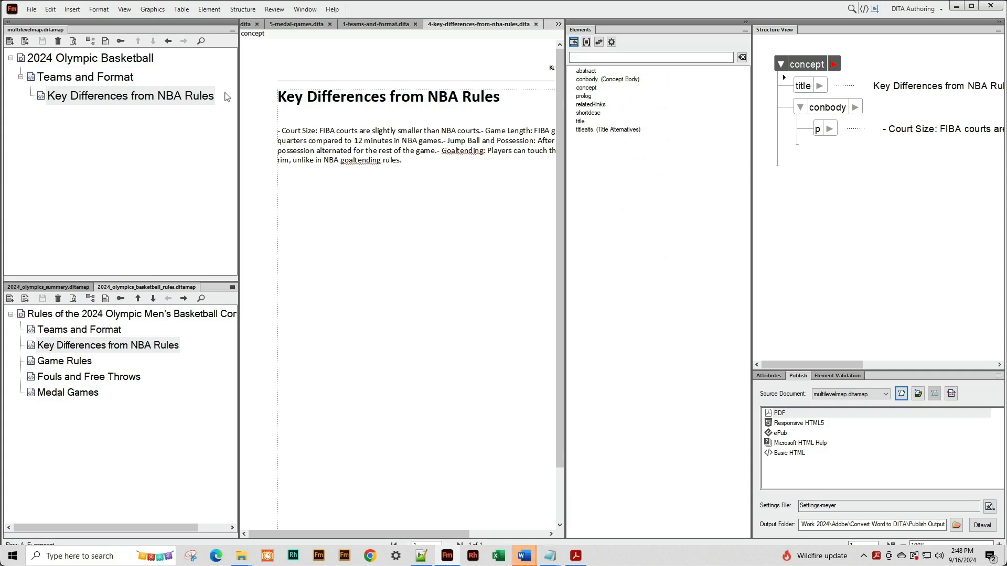
- Publish multilevelmap.ditamap as PDF again, allowing the open referenced files to be closed, and open the output
double_click(791, 414)
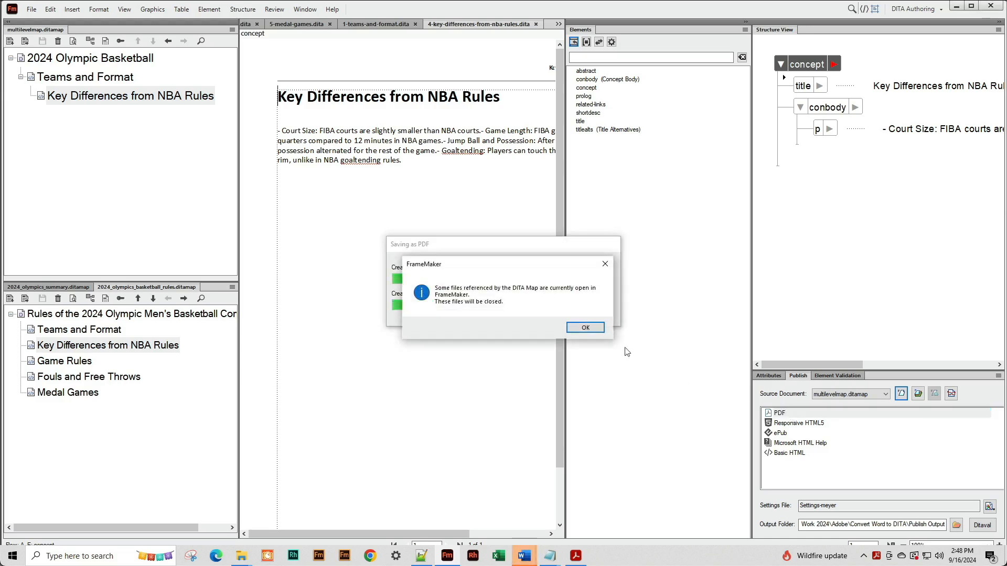
left_click(585, 328)
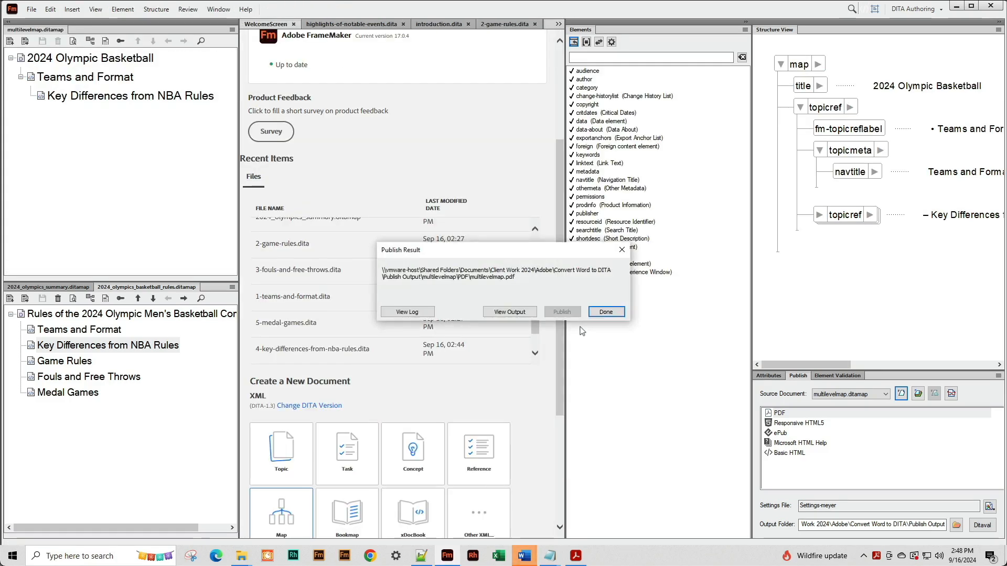
left_click(508, 312)
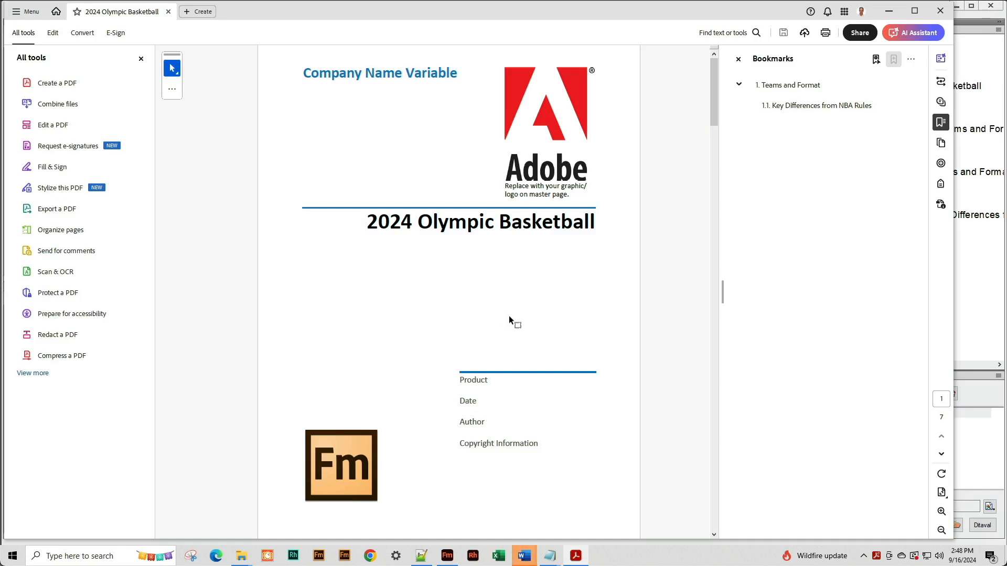
- Examine the published PDF's contents page and the numbering of the Teams and Format and Key Differences from NBA Rules headings
left_click_drag(712, 128, 707, 197)
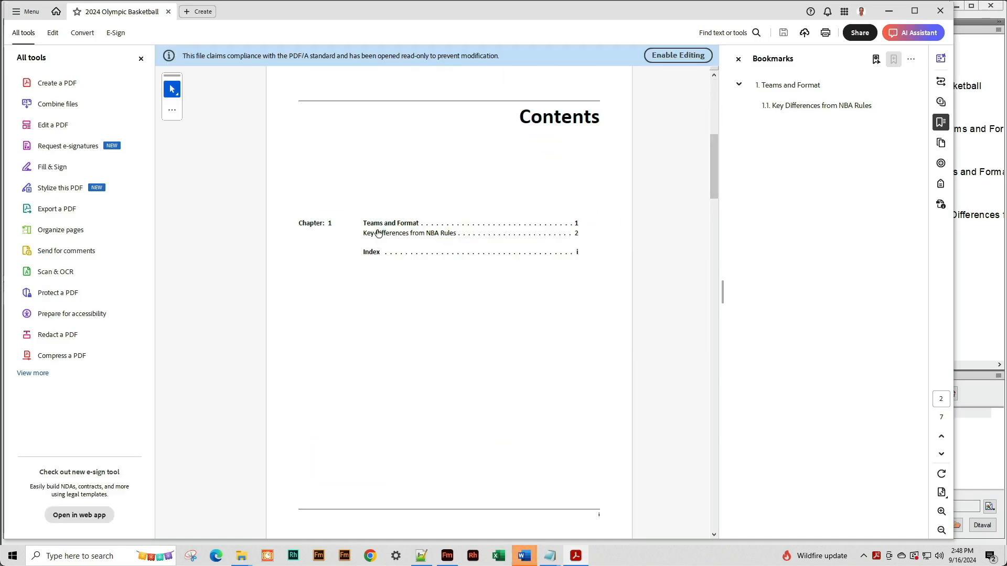
left_click_drag(712, 168, 714, 250)
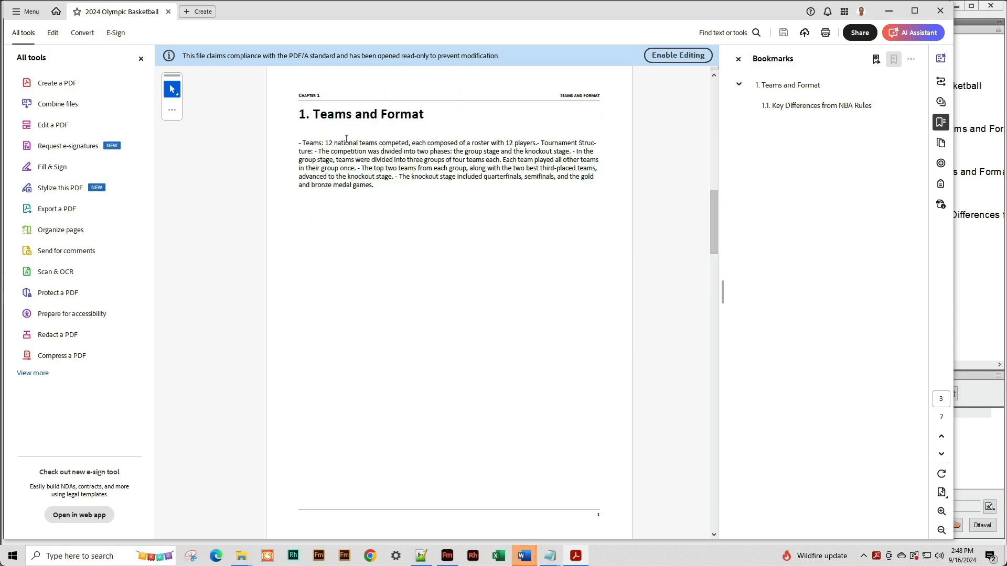
left_click_drag(374, 152, 456, 178)
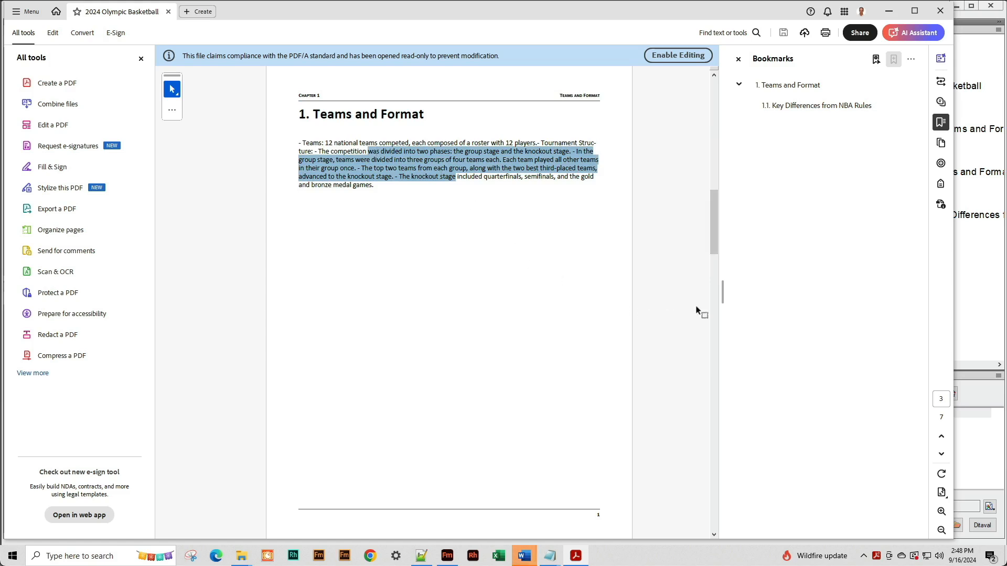
left_click(714, 319)
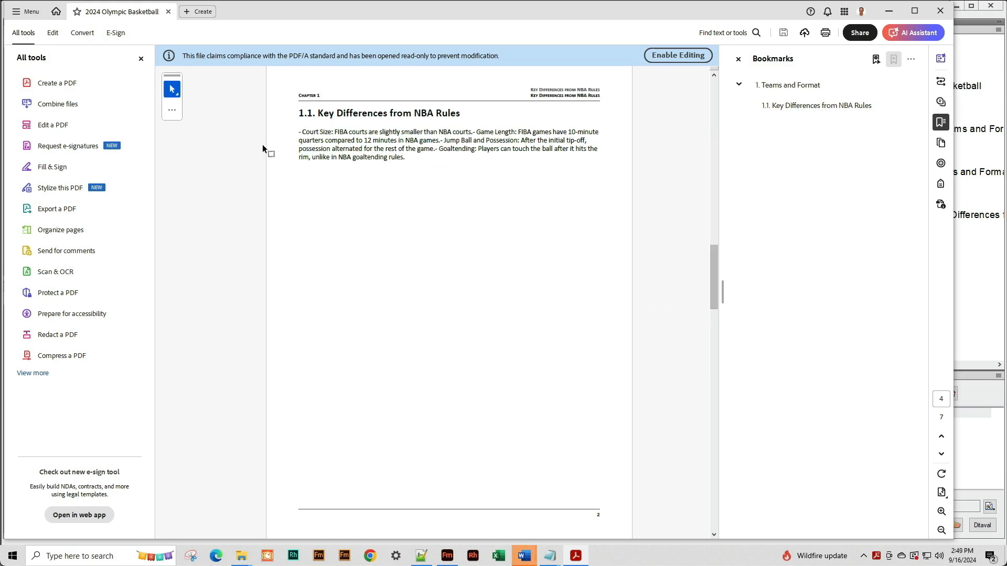
left_click_drag(348, 115, 440, 115)
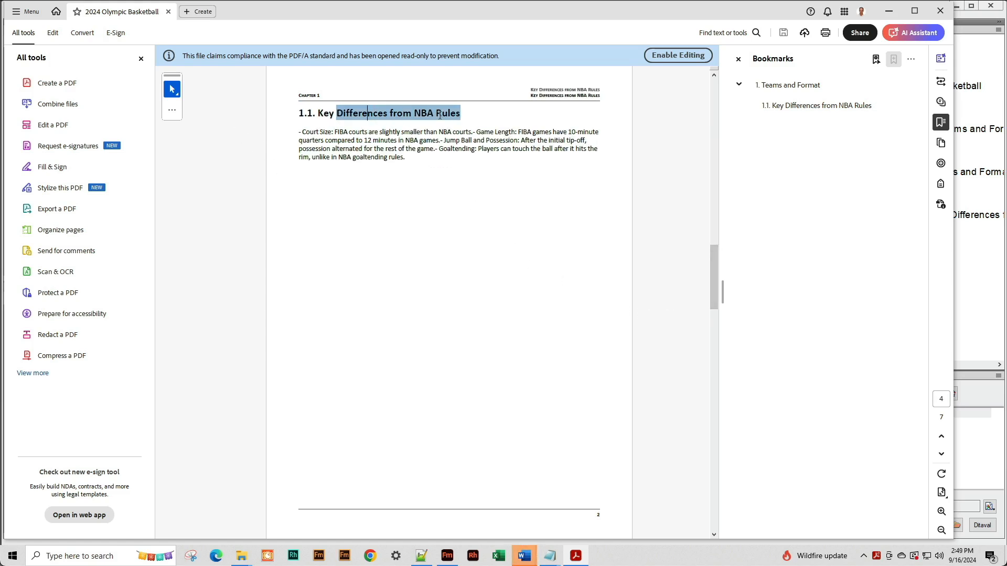
left_click(472, 118)
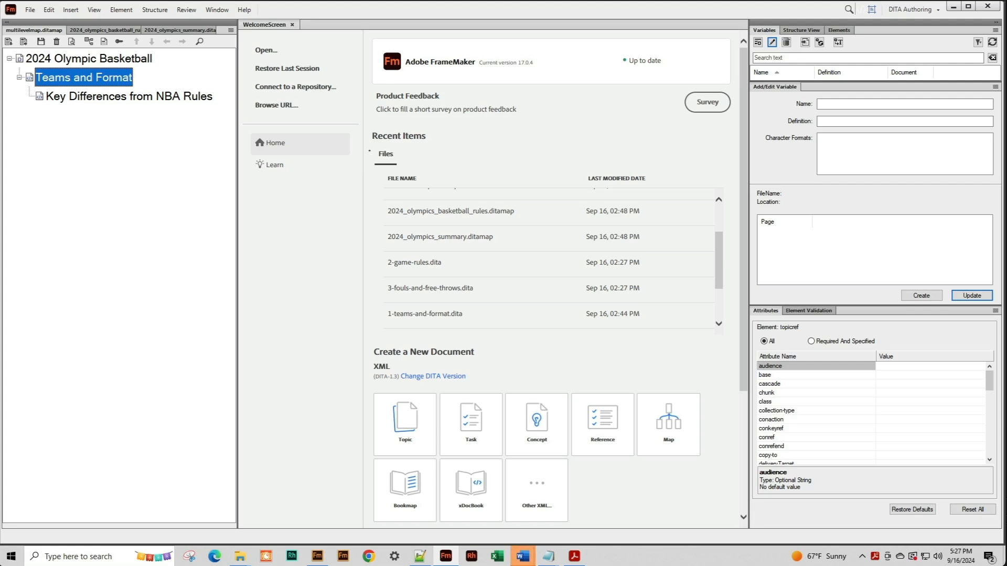
- Open the Settings-meyer publish settings for editing and display the DITA templates used for PDF output
left_click(30, 9)
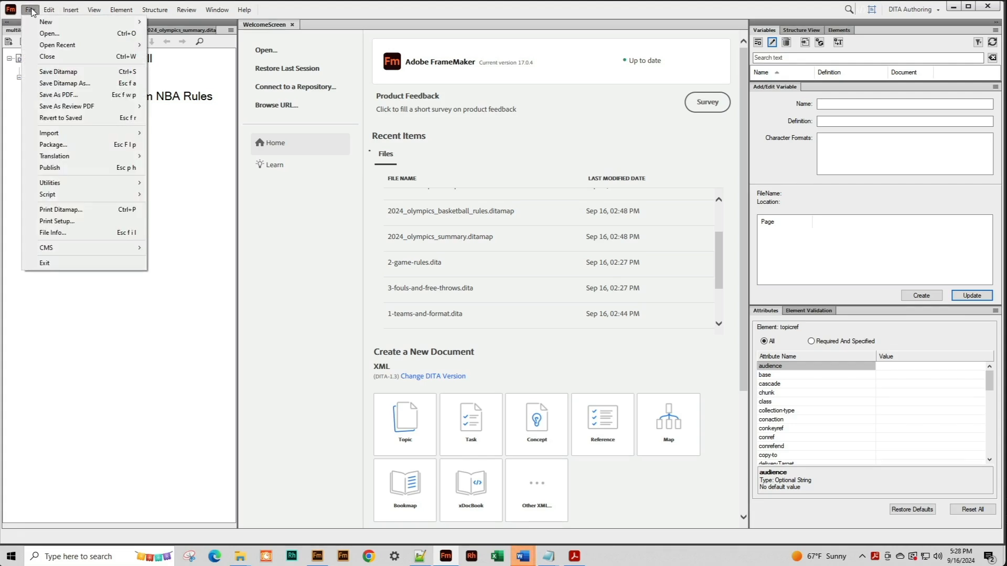
left_click(48, 169)
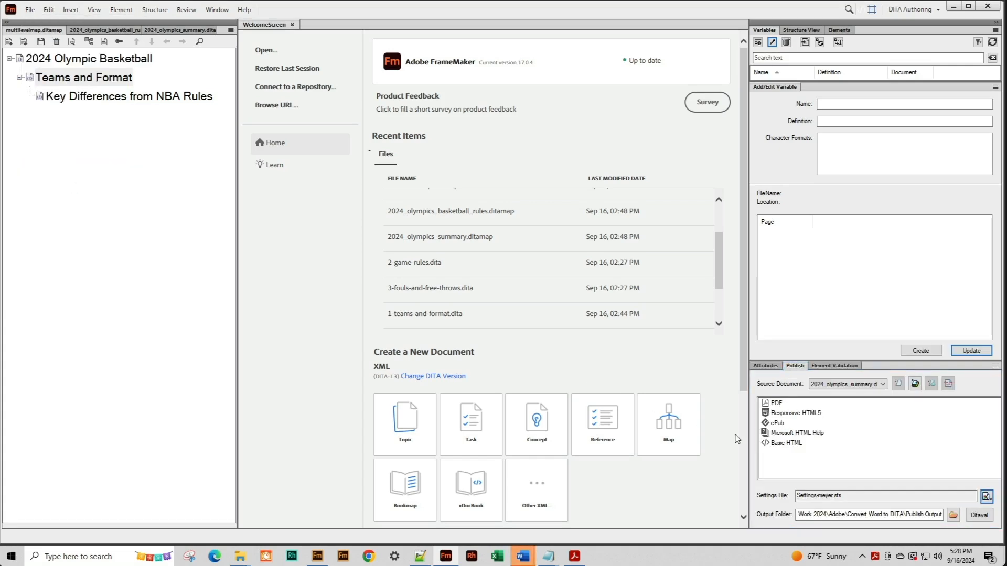
left_click(986, 496)
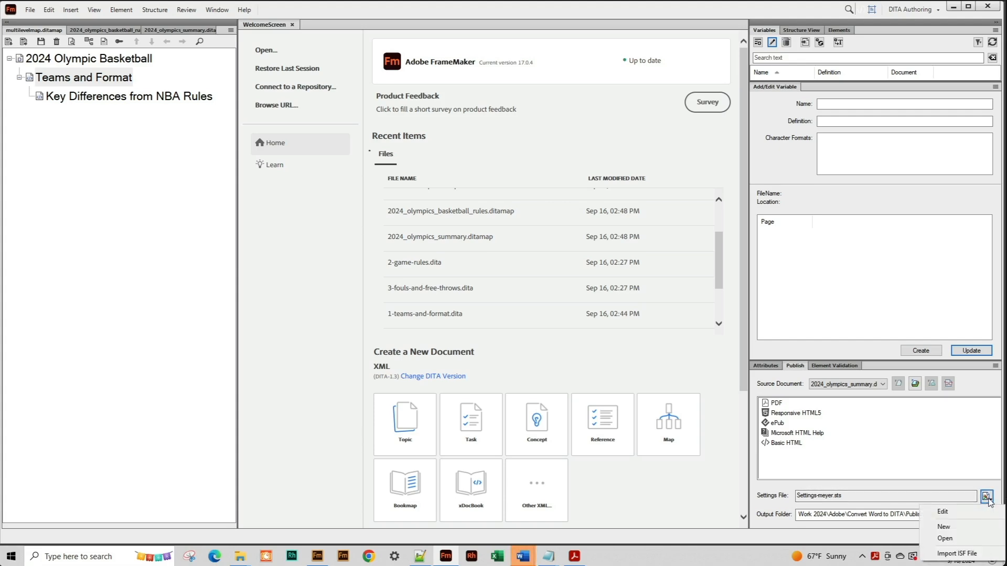
left_click(944, 512)
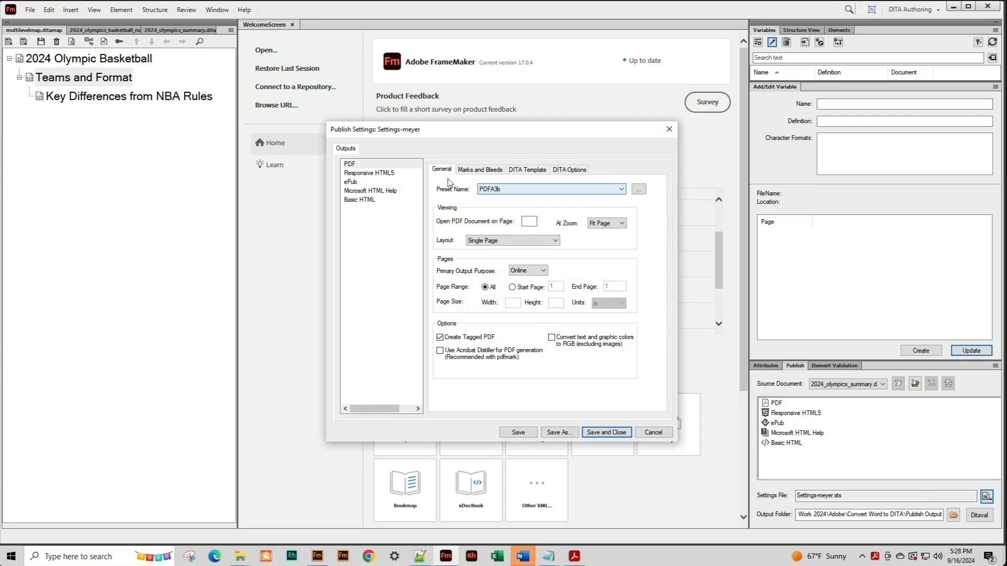
left_click(534, 174)
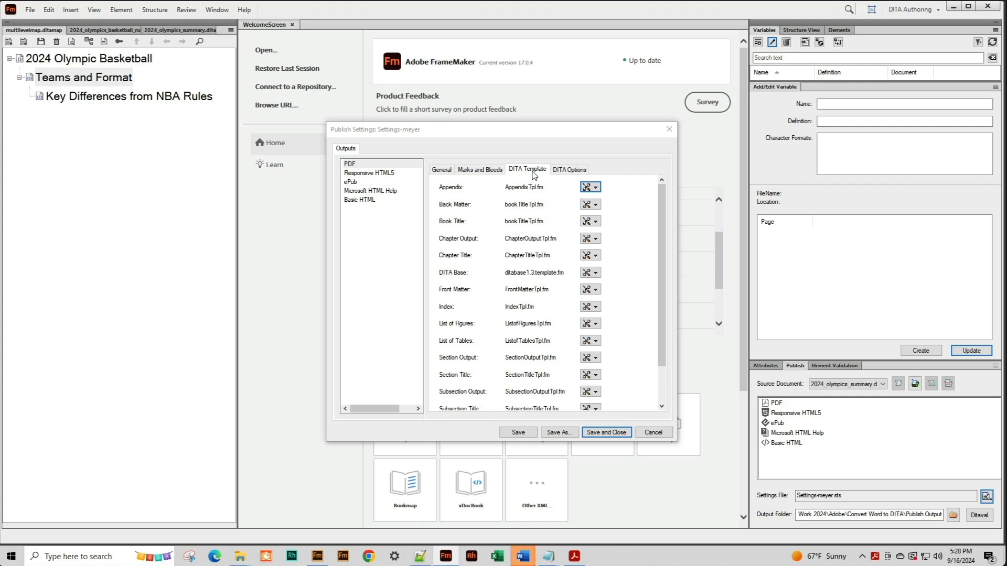
left_click_drag(660, 230, 661, 189)
- Export the Book Title template as bookTitleTpl to the DITA Templates folder, and leave the publish settings
left_click(588, 222)
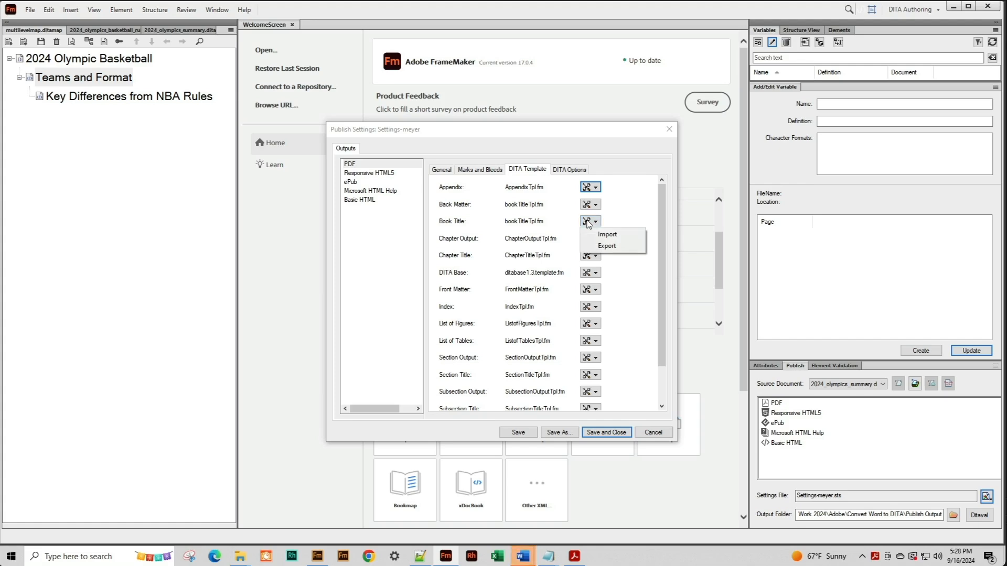
left_click(613, 248)
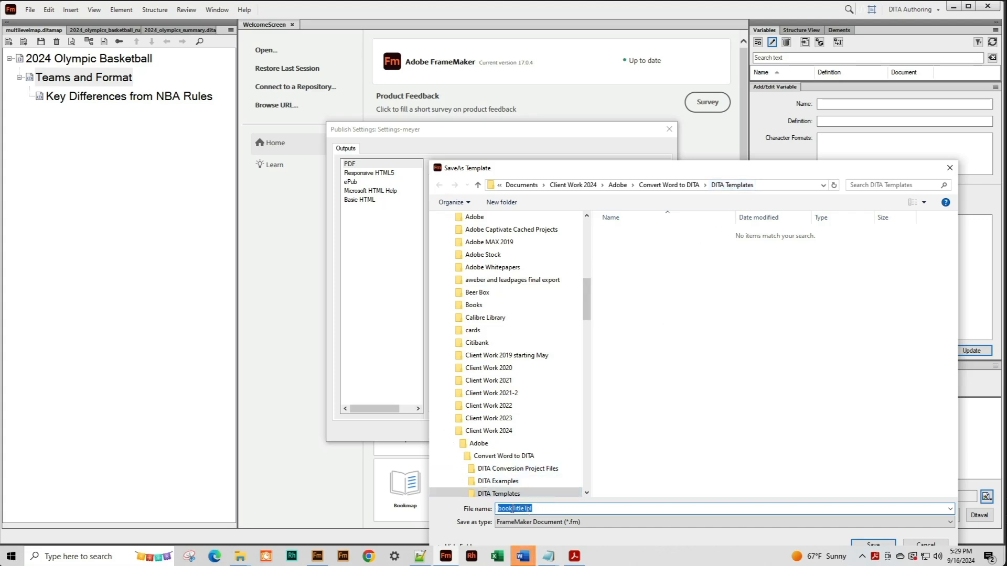
left_click(873, 545)
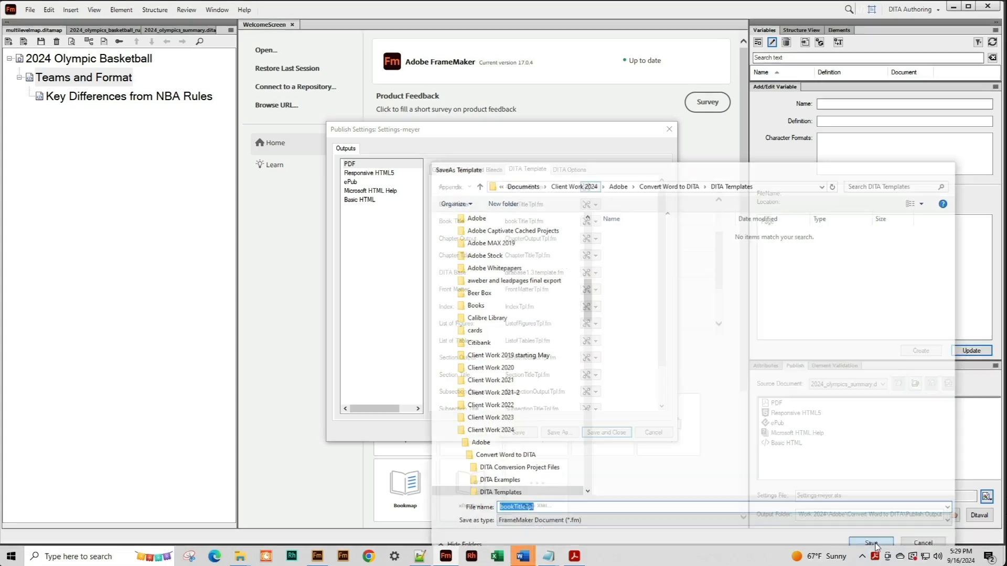
left_click(545, 327)
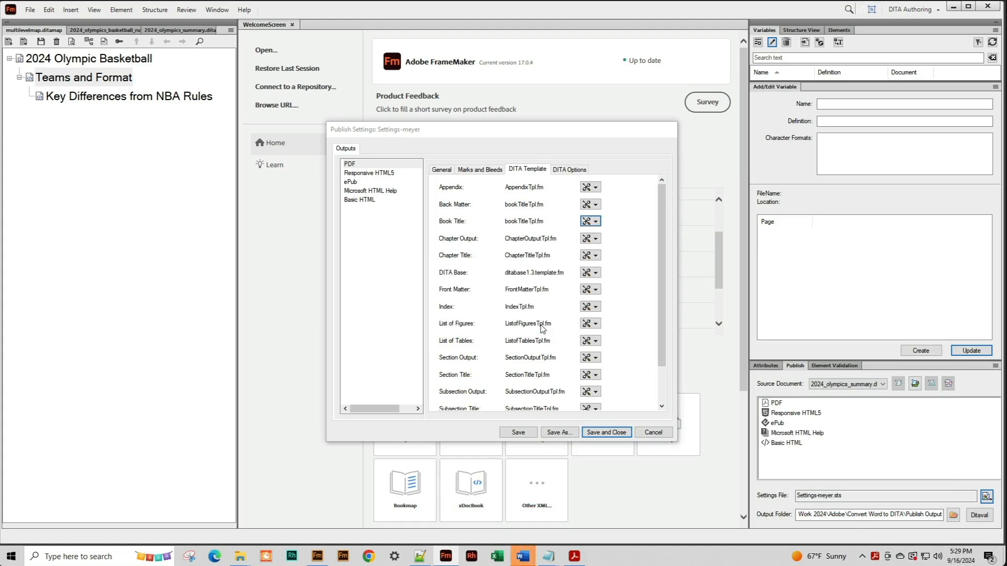
key("Escape")
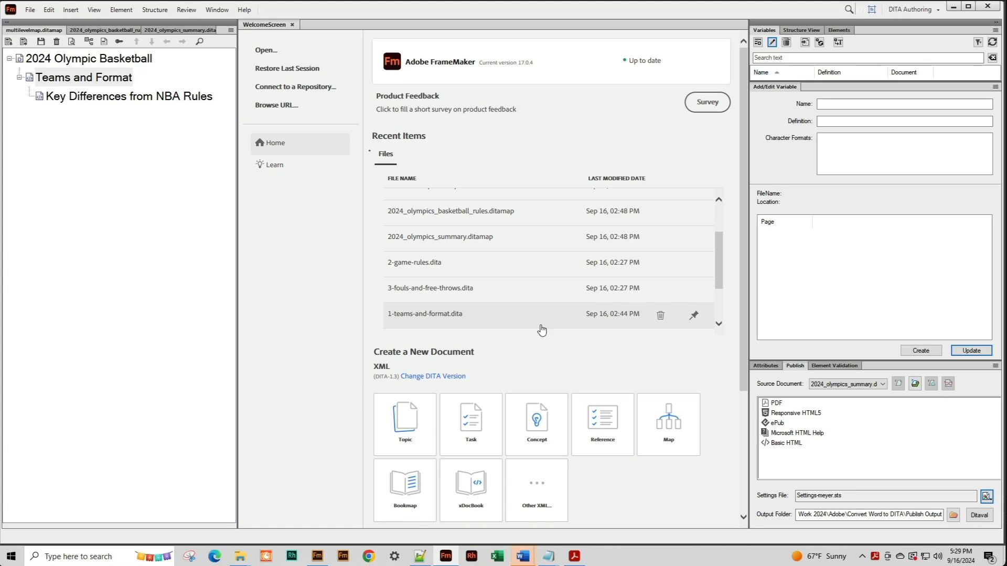
- Open the exported bookTitleTpl template from the DITA Templates folder
key("ctrl+o")
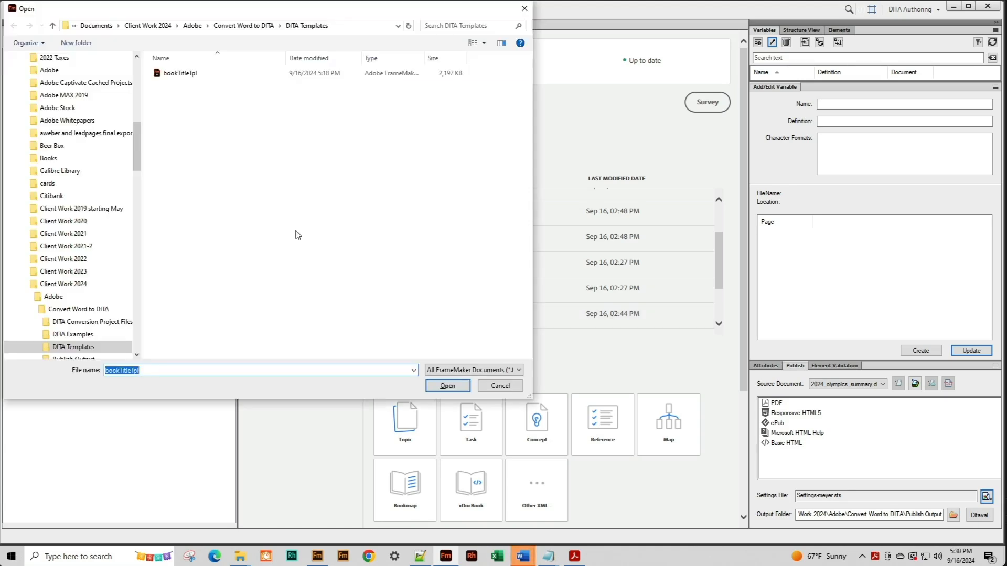
left_click(175, 76)
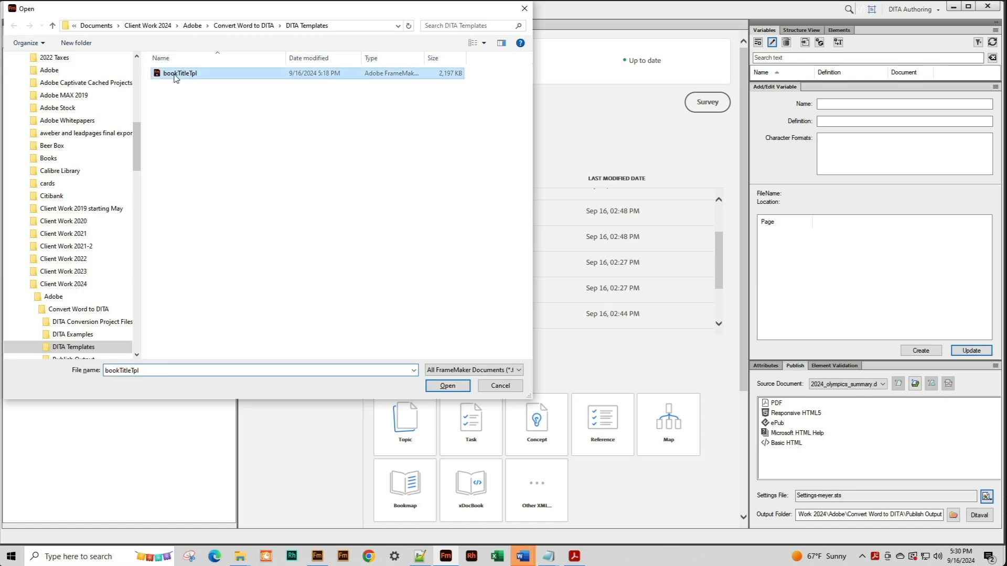
double_click(175, 76)
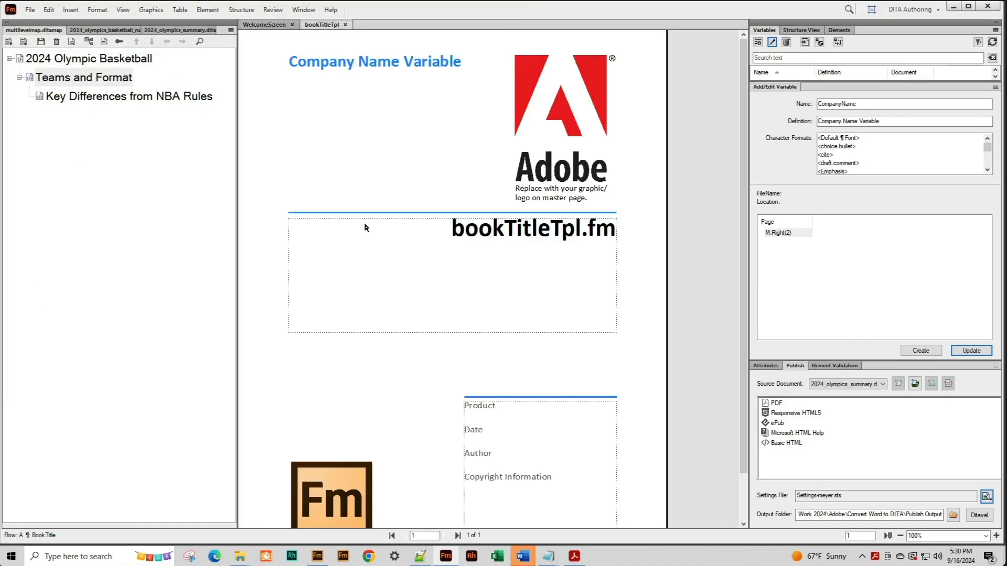
- Save a copy of the book title template as 2024 Olympic Basketball in the DITA Templates folder
left_click(30, 10)
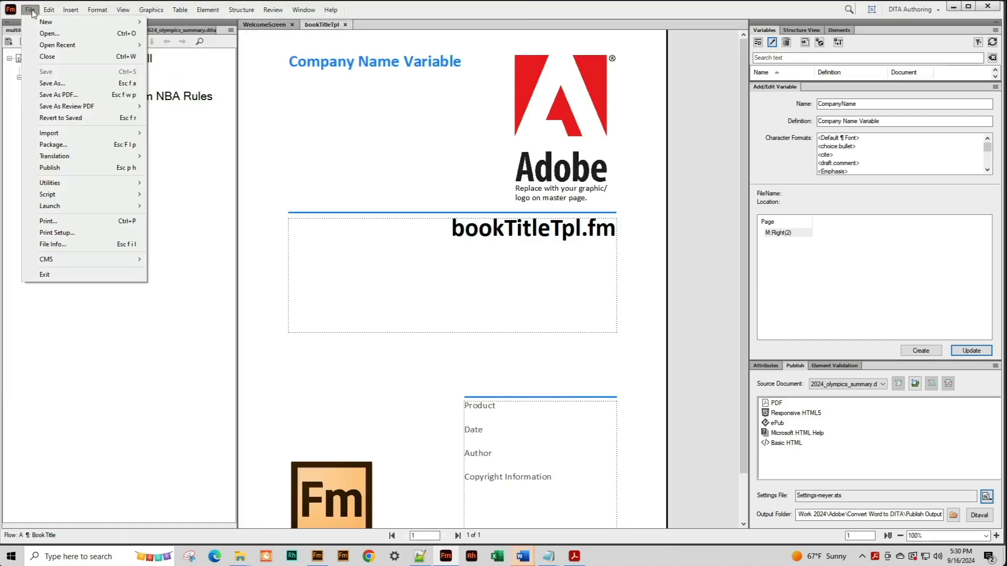
left_click(47, 84)
type("2024 Olympic V")
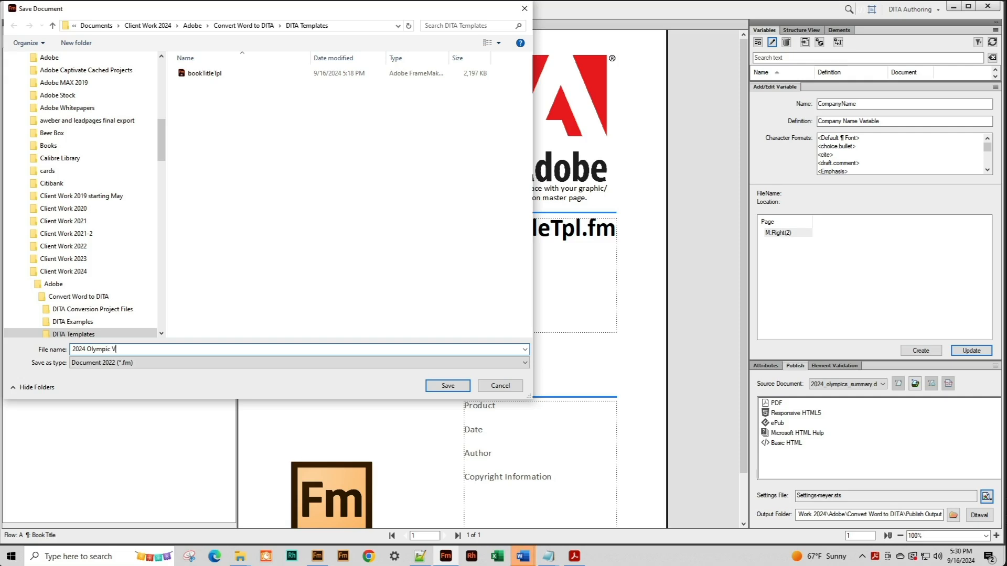
key("BackSpace")
type("Basketball")
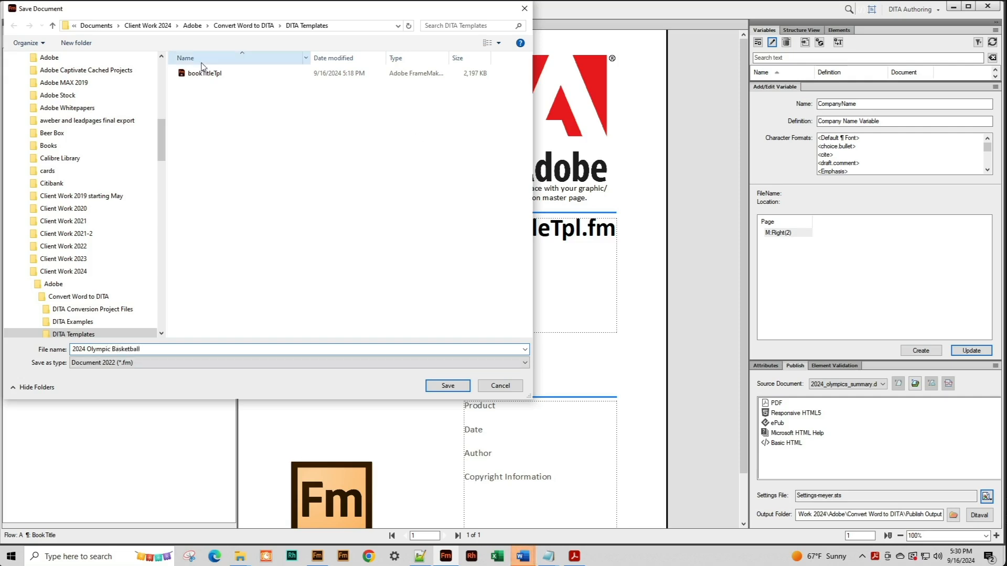
left_click(448, 386)
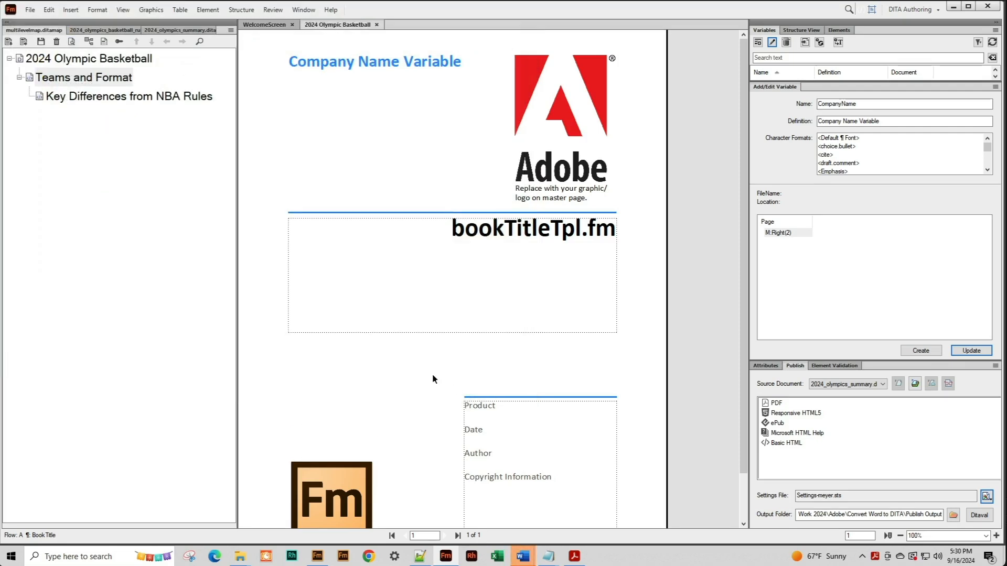
- Set the definition of the title's Chapter Title Name variable to 2024 Olympic Basketball
left_click(528, 230)
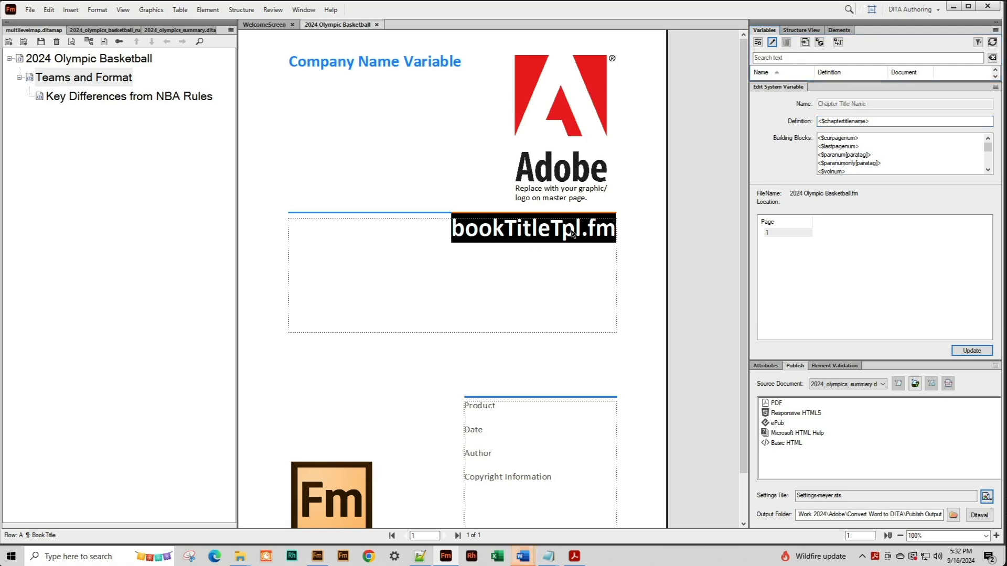
left_click(886, 122)
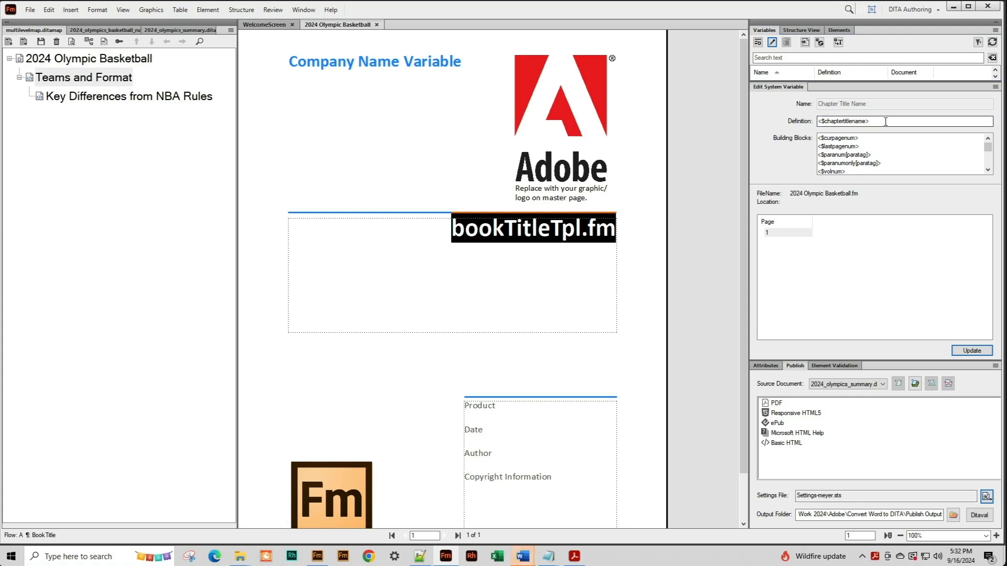
left_click_drag(885, 122, 700, 123)
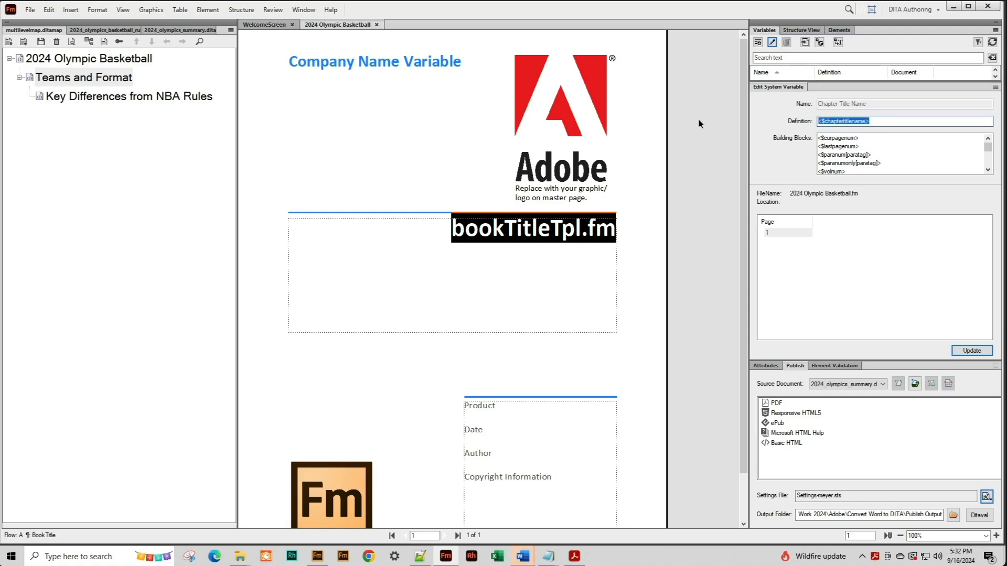
type("2024 Ol")
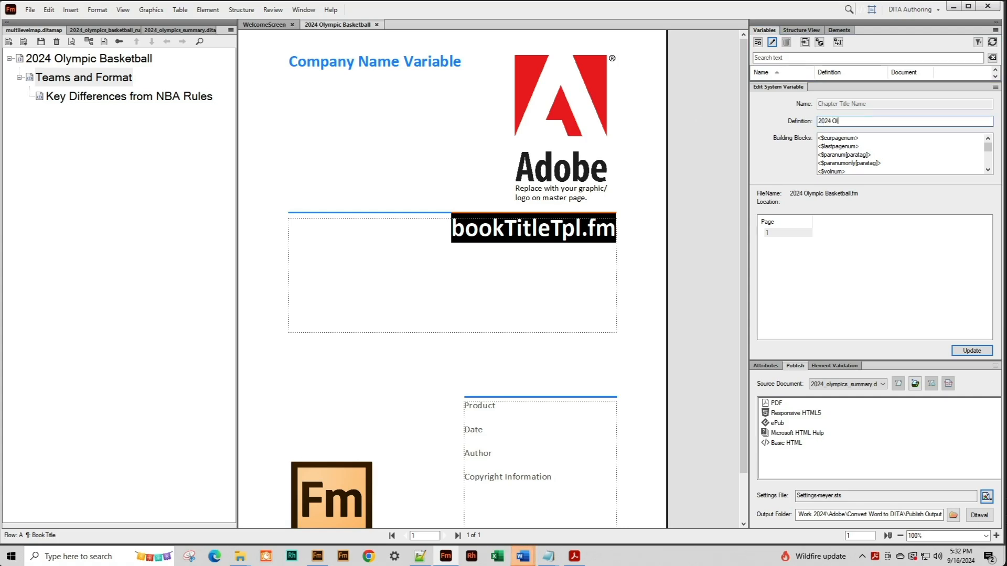
type("ympic Basketball")
left_click(976, 355)
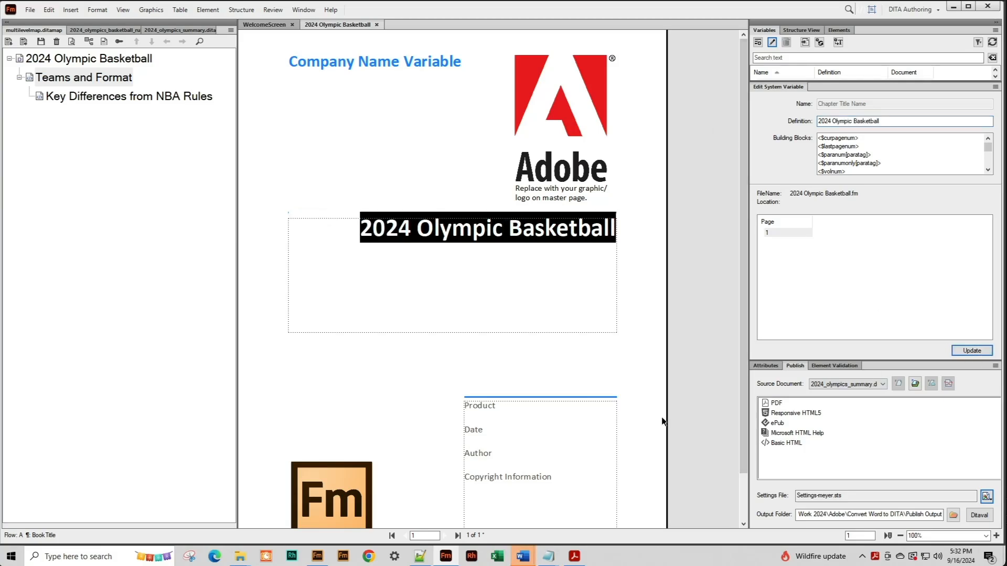
- Replace the title page's Product placeholder with "Demo of DITA Templates for PDF" and the Date placeholder with "Sept 25, 2025"
left_click(487, 408)
type("Demo of ")
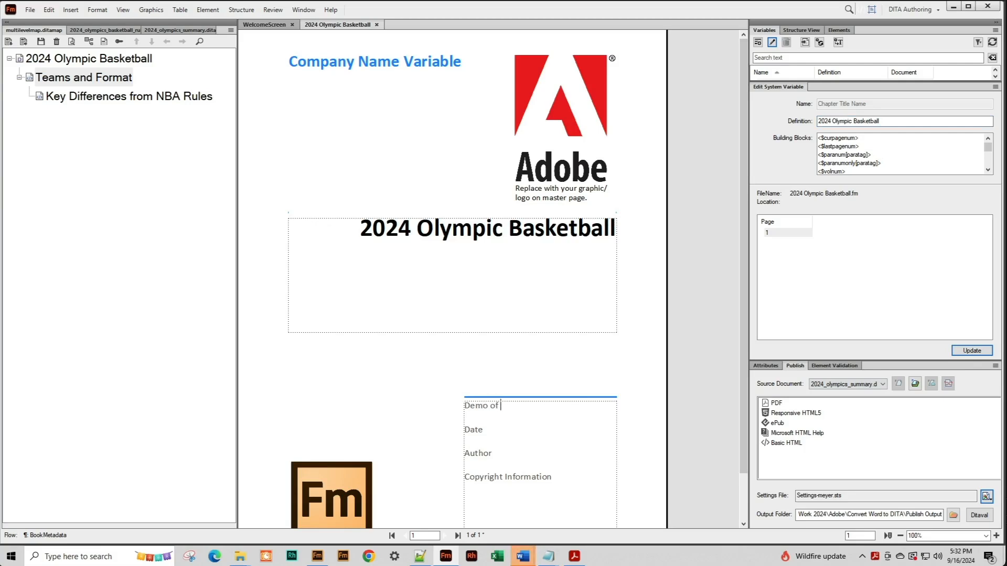
type("DITA Templates for PDF")
left_click(472, 430)
type("Spe")
key("BackSpace")
key("BackSpace")
type("ept")
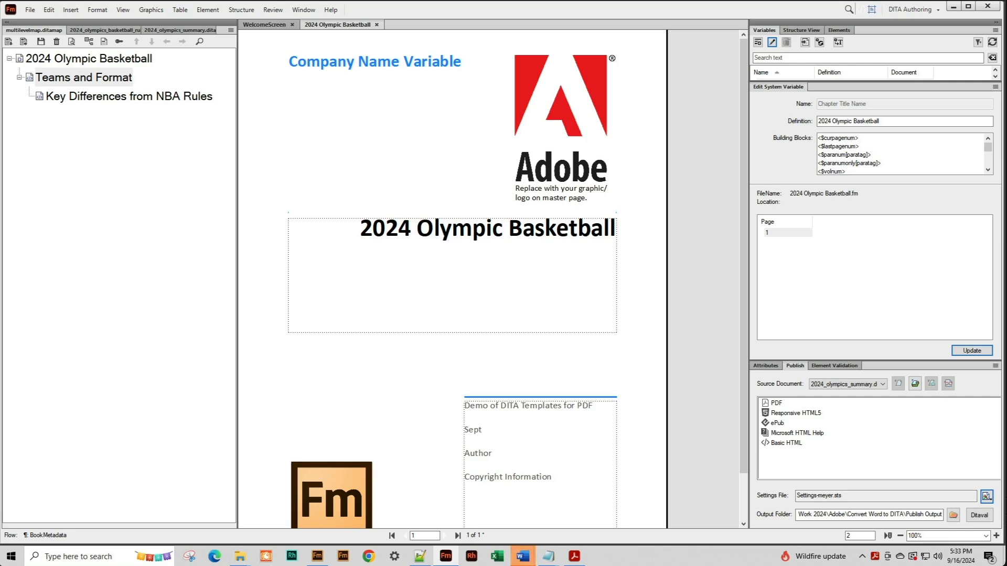
type(" 25, 2025")
- Replace the Author placeholder with the author's full name and make the copyright line read "Copyright 2024"
left_click(480, 454)
type("Matt SU")
key("BackSpace")
type("ullivan")
double_click(527, 476)
type("2024")
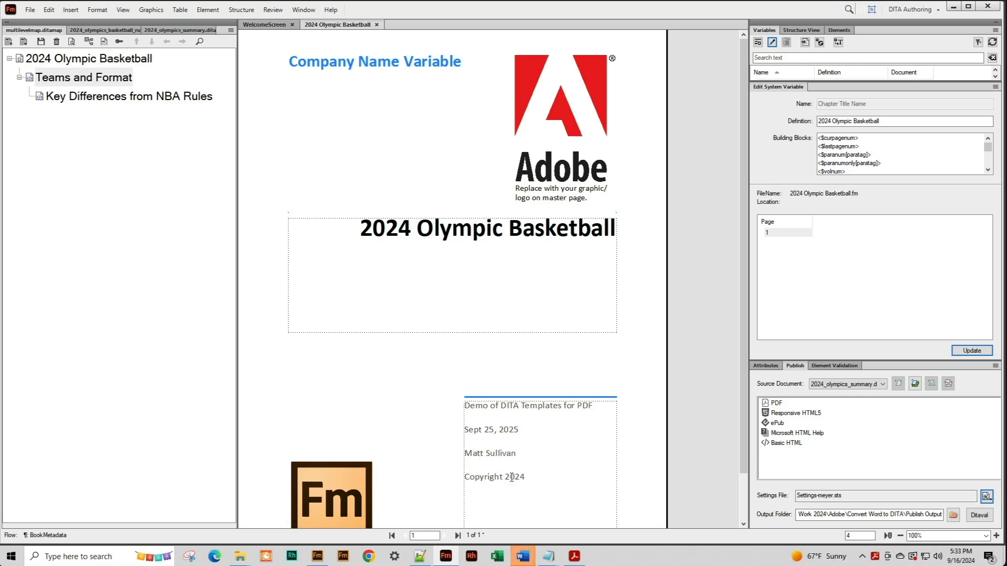
- On the template's master page, set the definition of the CompanyName variable to Tech Comm Tools
left_click(124, 10)
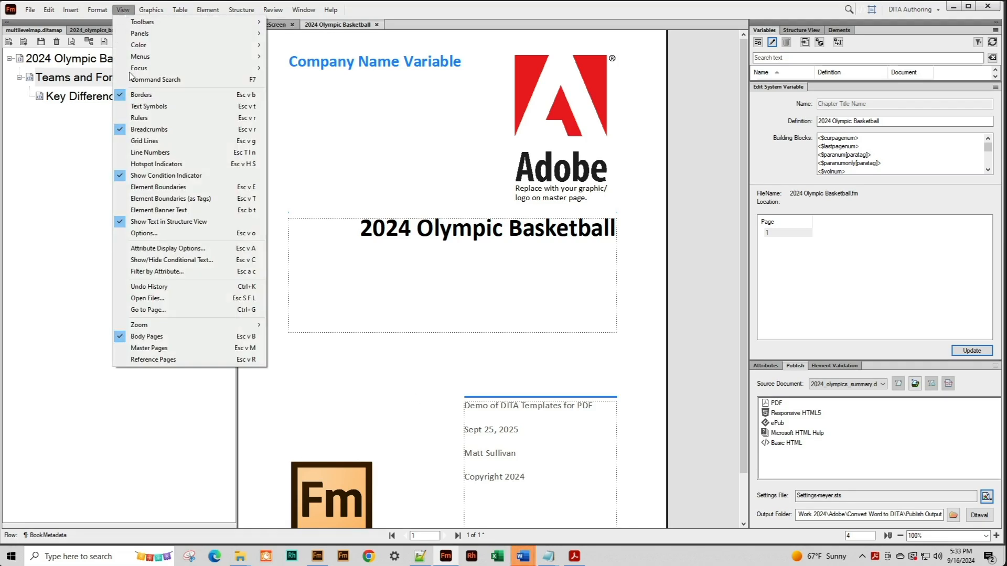
left_click(148, 348)
double_click(355, 65)
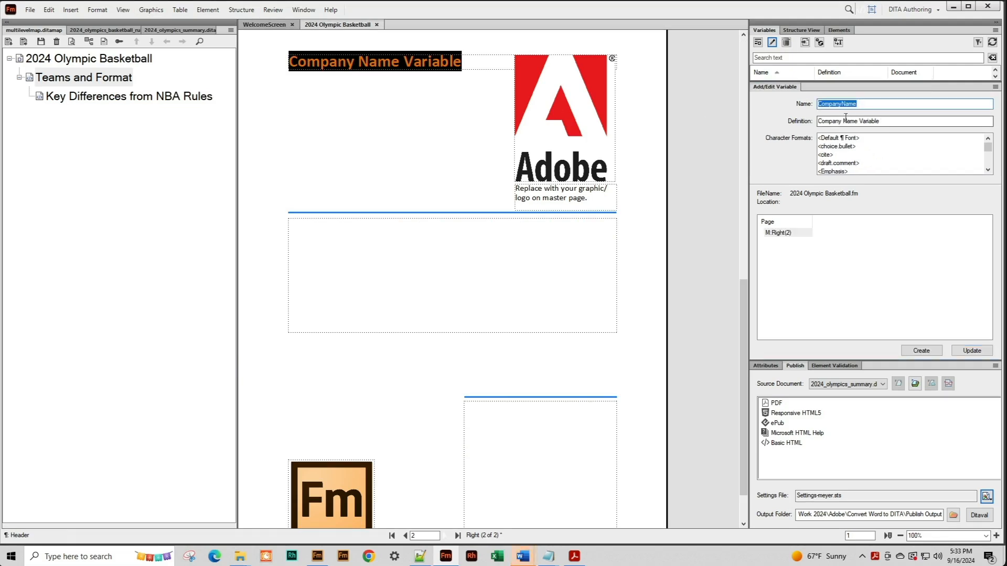
key("Tab")
type("Tech Comm Tools")
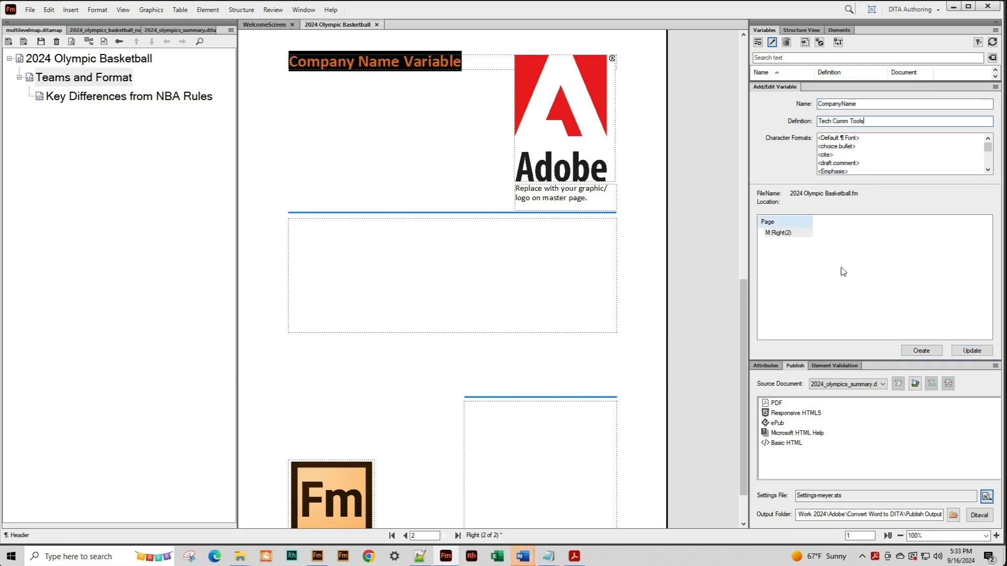
left_click(972, 351)
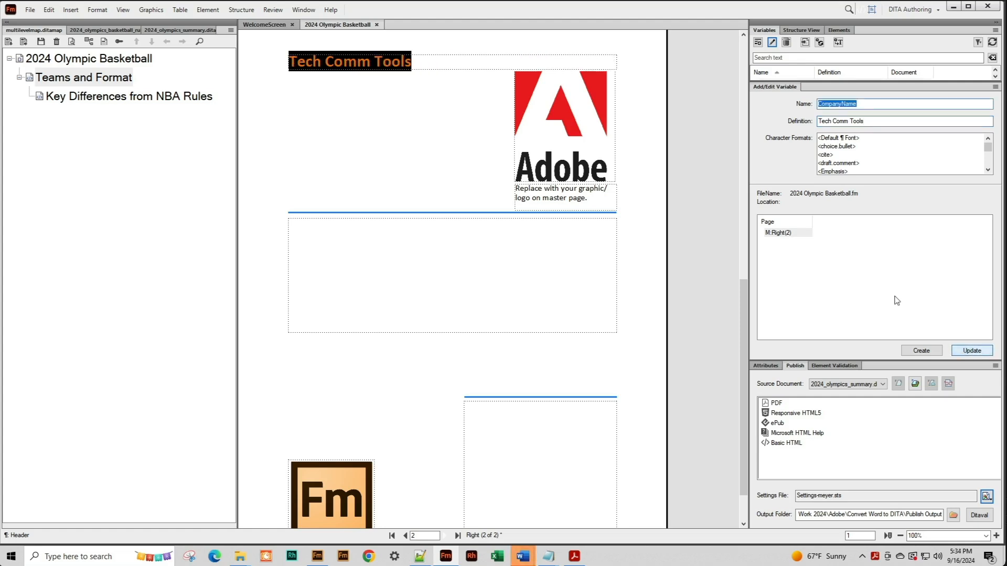
- Delete the Adobe logo, its replacement-note text frame and the Fm logo from the master page
left_click(546, 107)
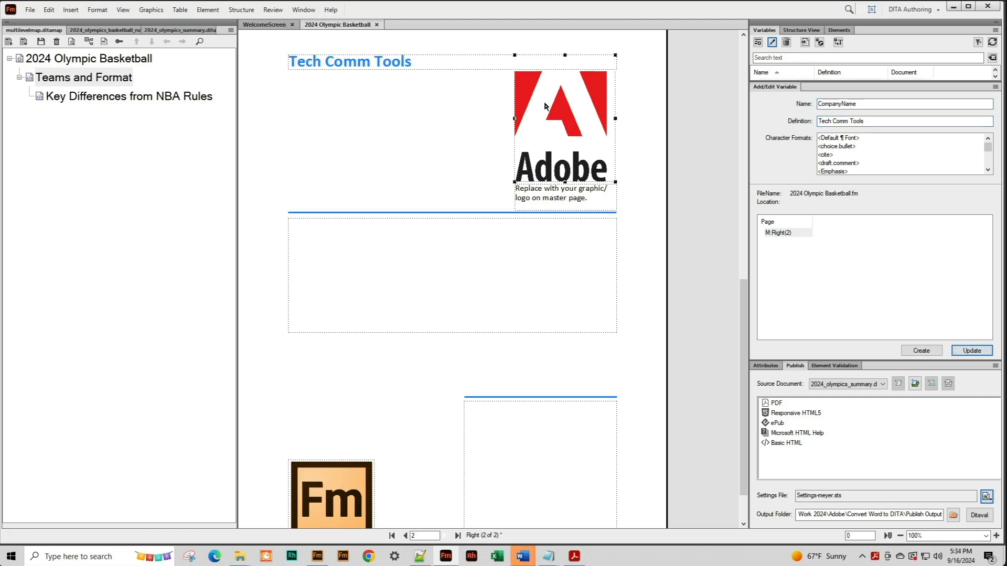
key("Delete")
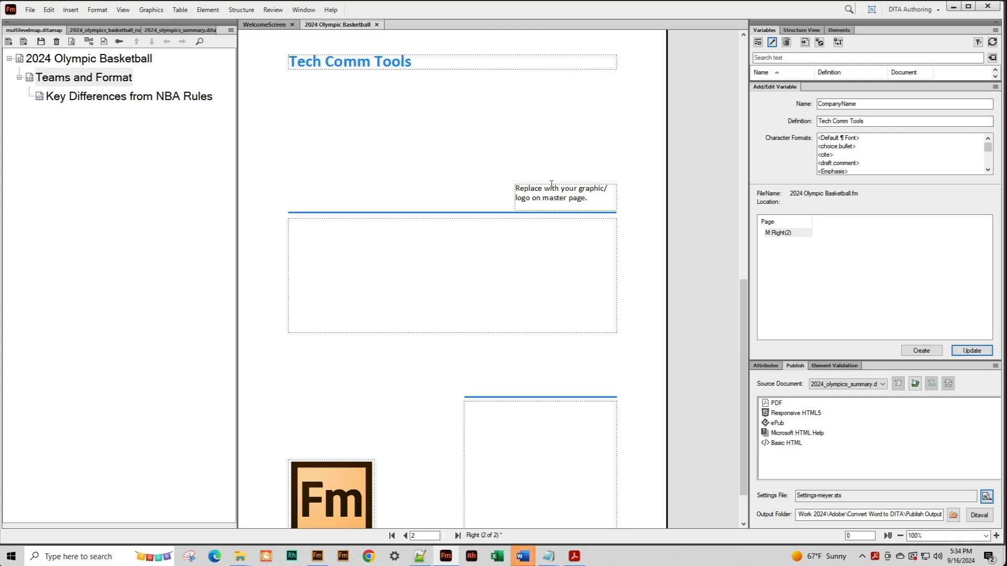
left_click(557, 197)
key("Delete")
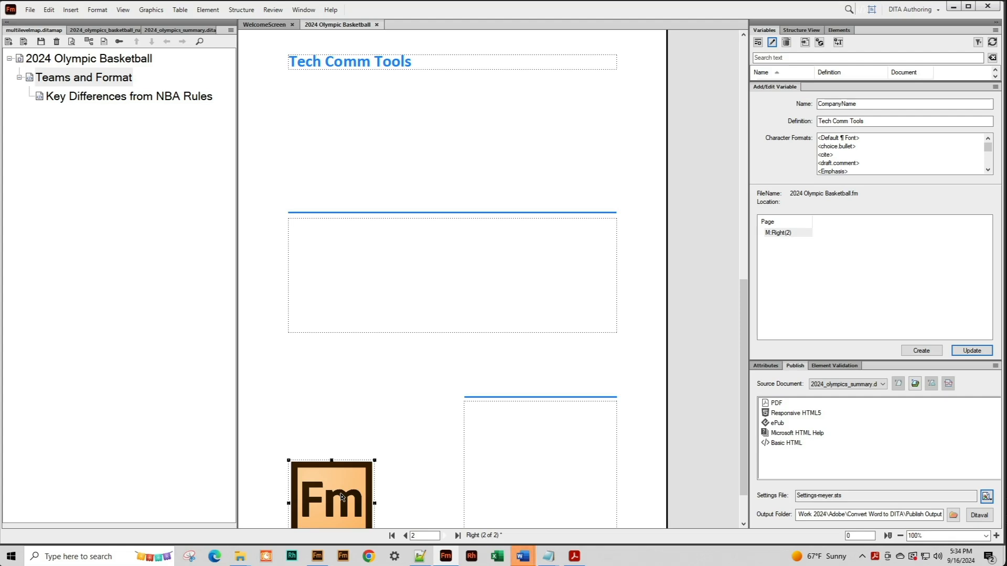
key("Delete")
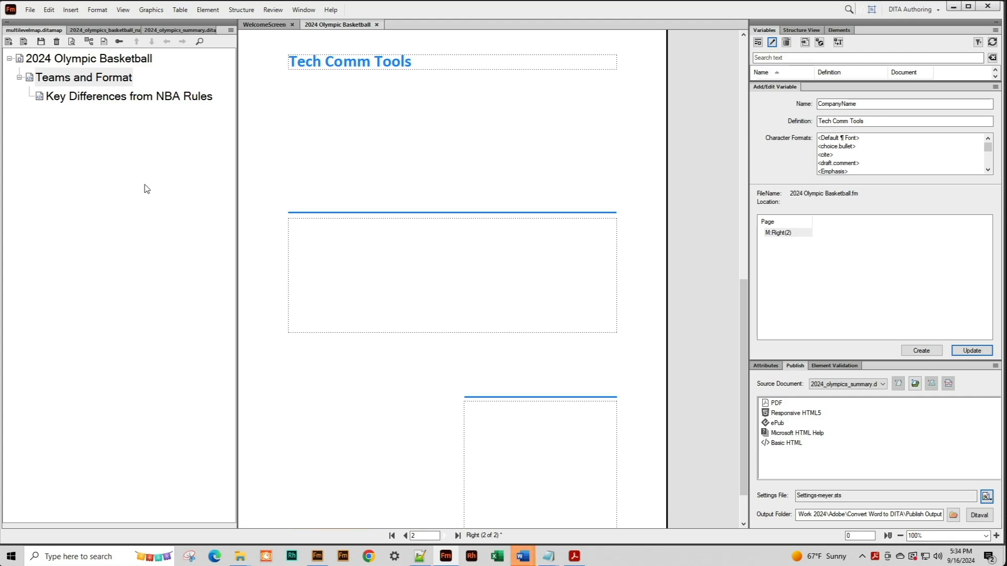
- Import the AdobeStock_871276620_Editorial_Use_Only image onto the master page, copied into the document at a custom 2400 dpi
left_click(30, 9)
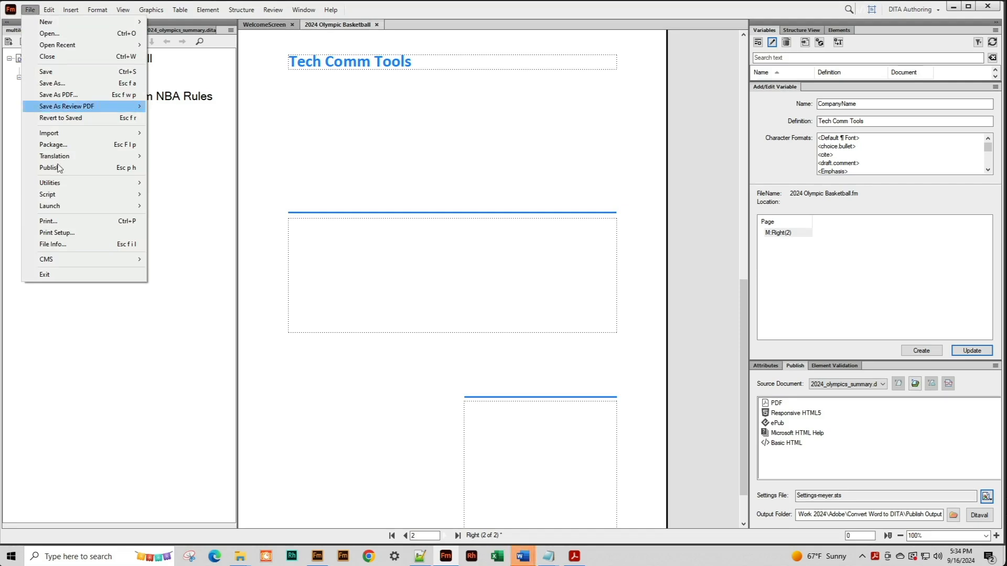
mouse_move(48, 133)
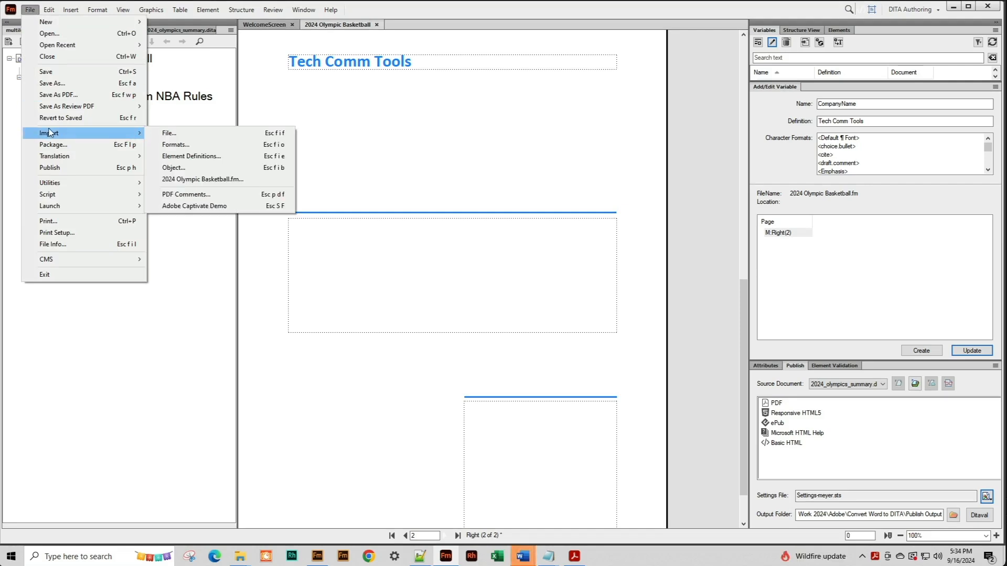
left_click(175, 134)
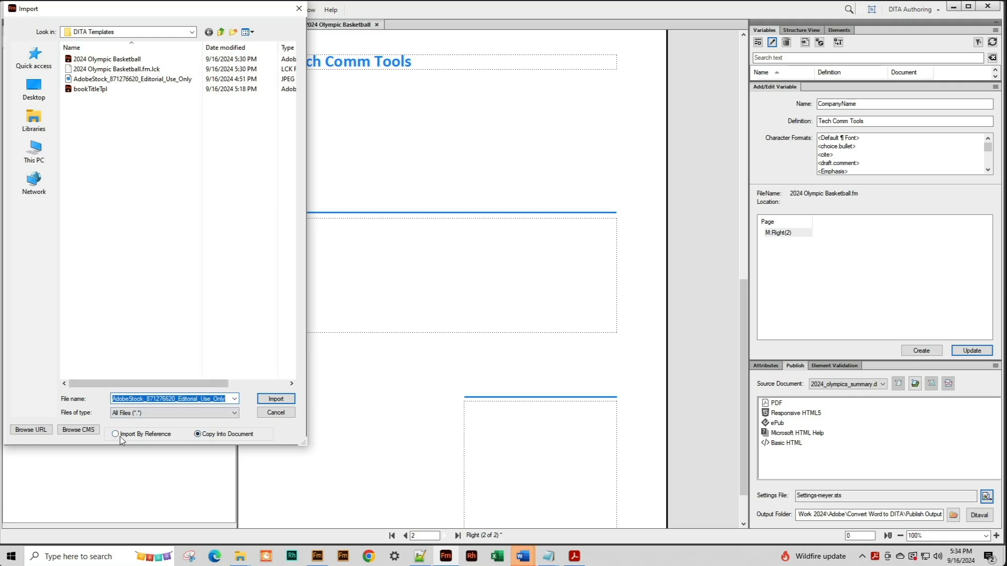
left_click(82, 83)
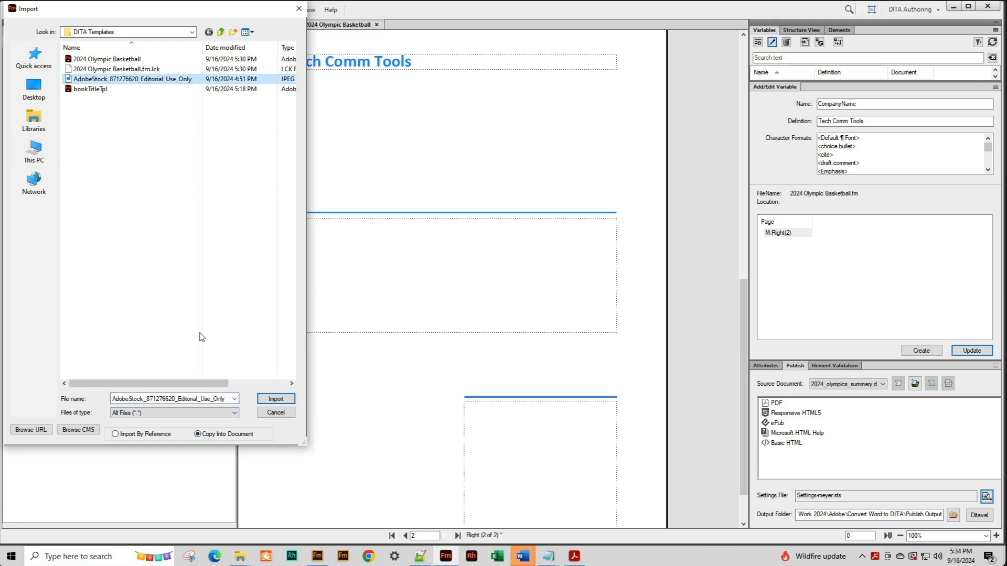
left_click(272, 399)
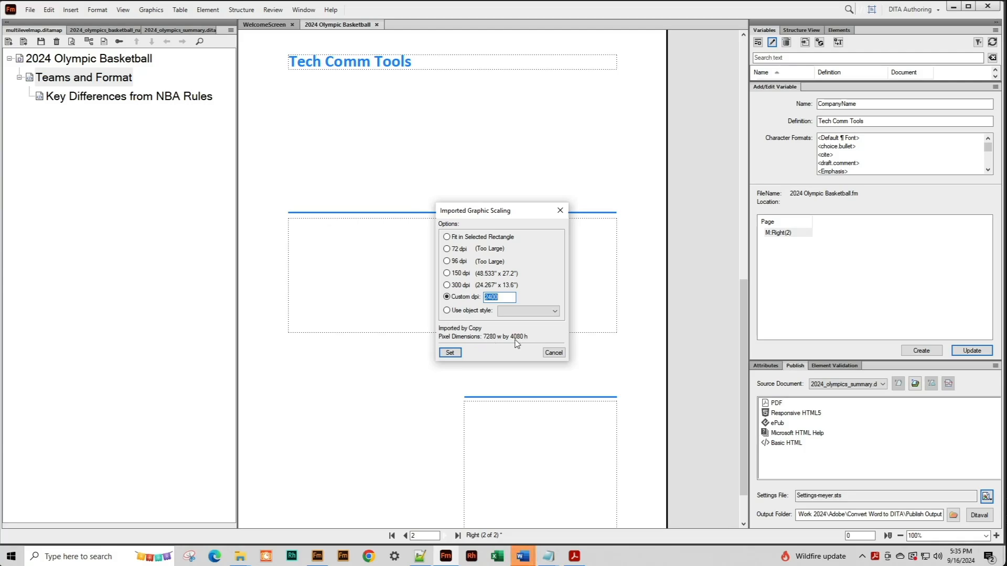
left_click(449, 353)
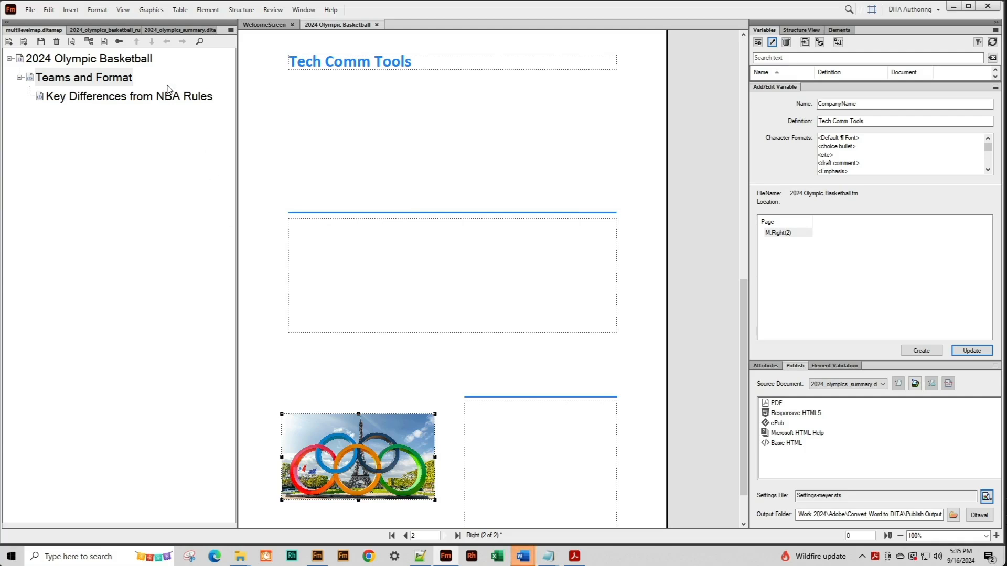
left_click(72, 10)
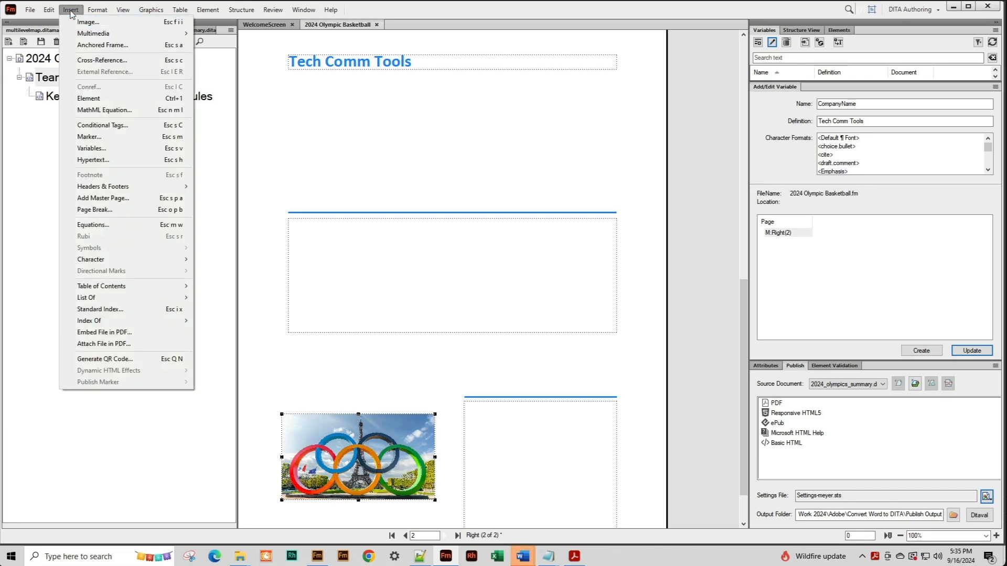
left_click(72, 11)
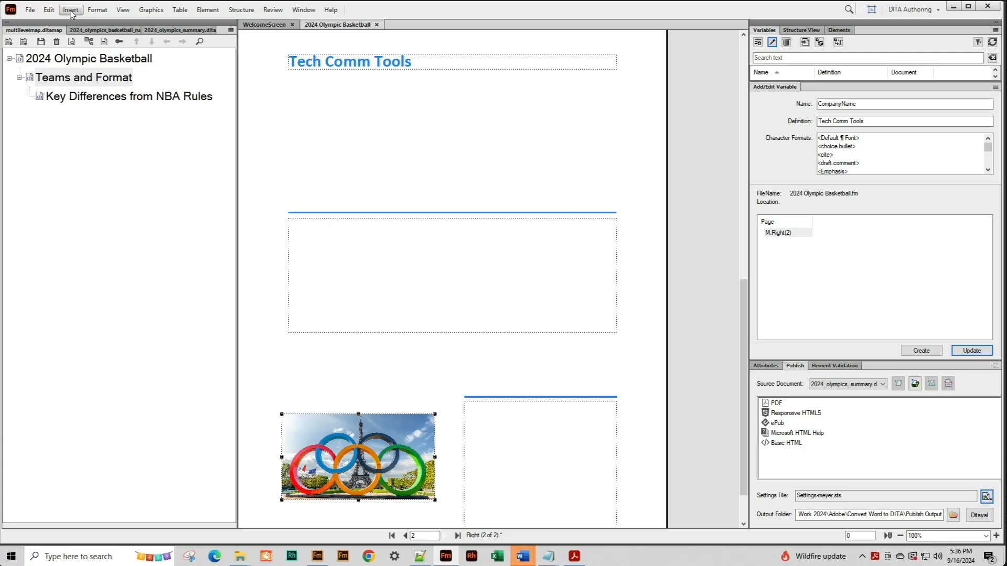
left_click(71, 10)
- In the Settings-meyer PDF publish settings, import 2024 Olympic Basketball as the Book Title DITA template and save the settings
left_click(986, 497)
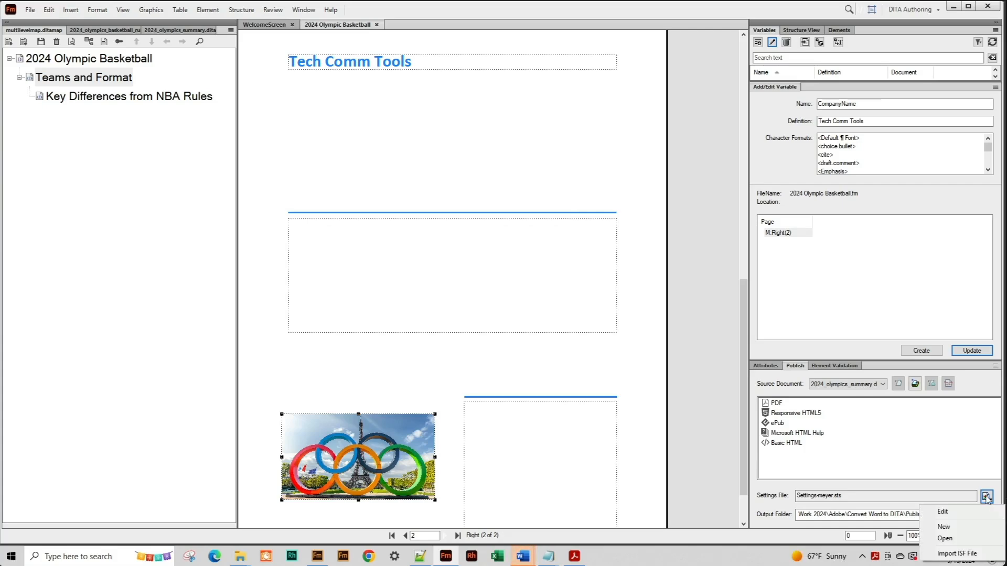
left_click(942, 513)
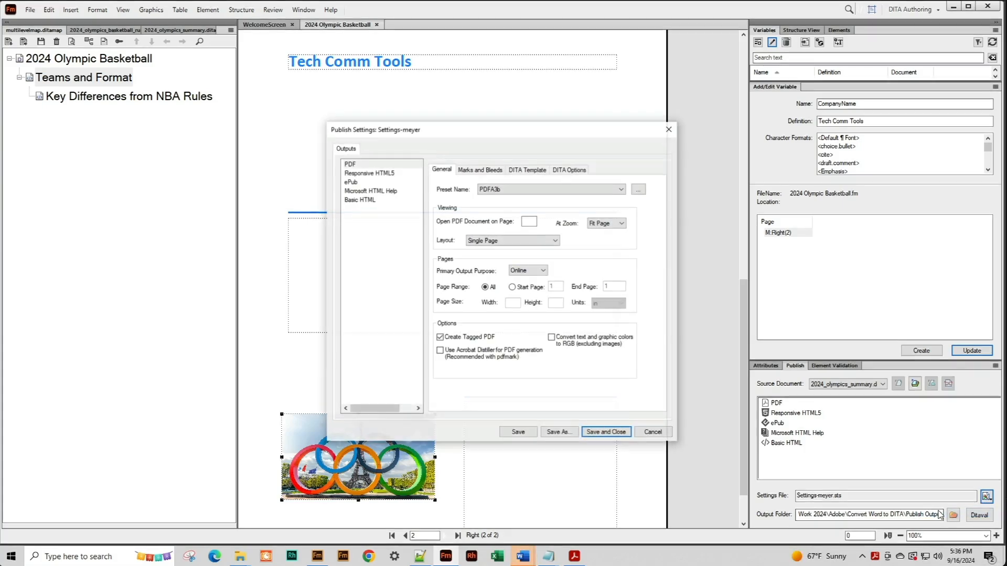
left_click(528, 171)
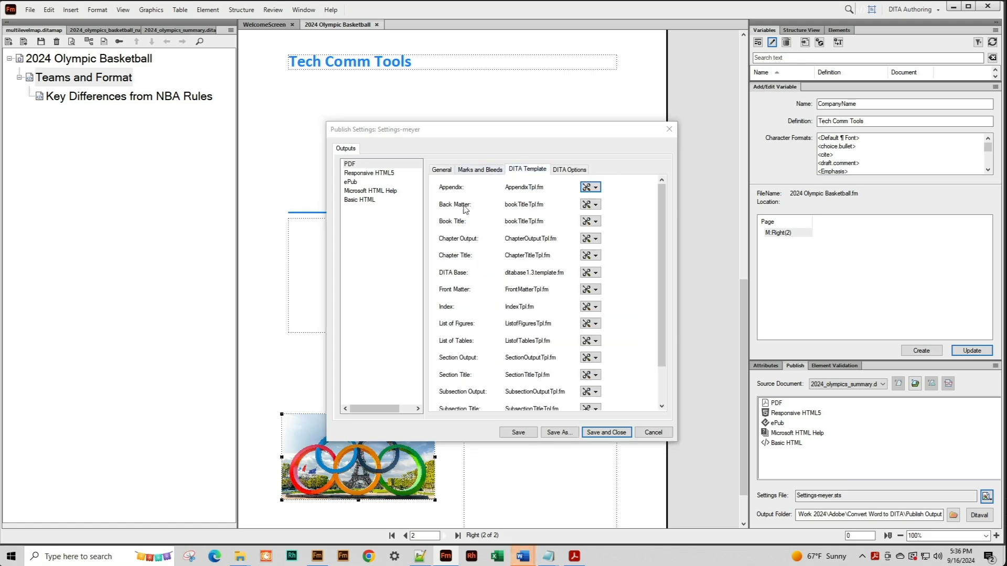
left_click(595, 222)
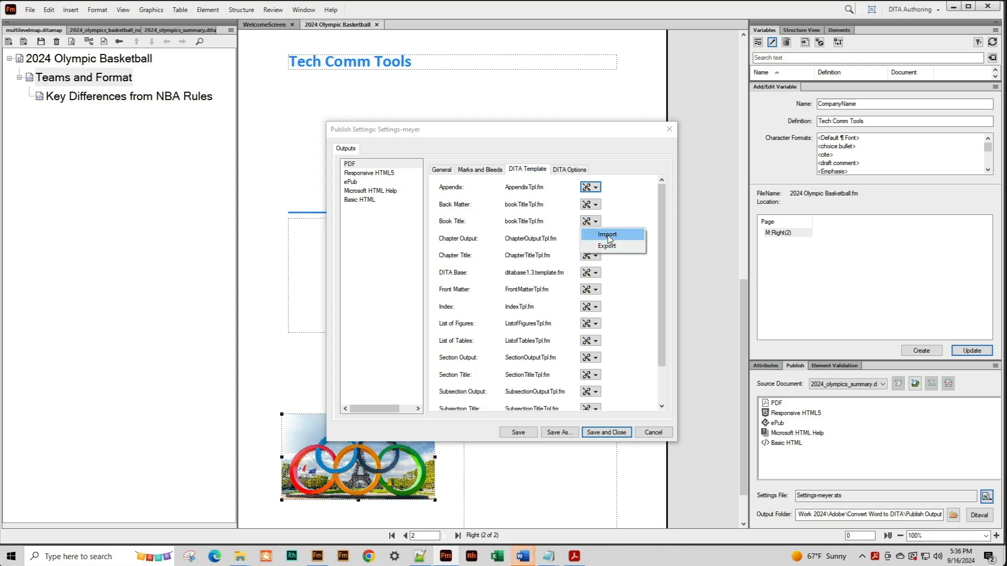
left_click(609, 238)
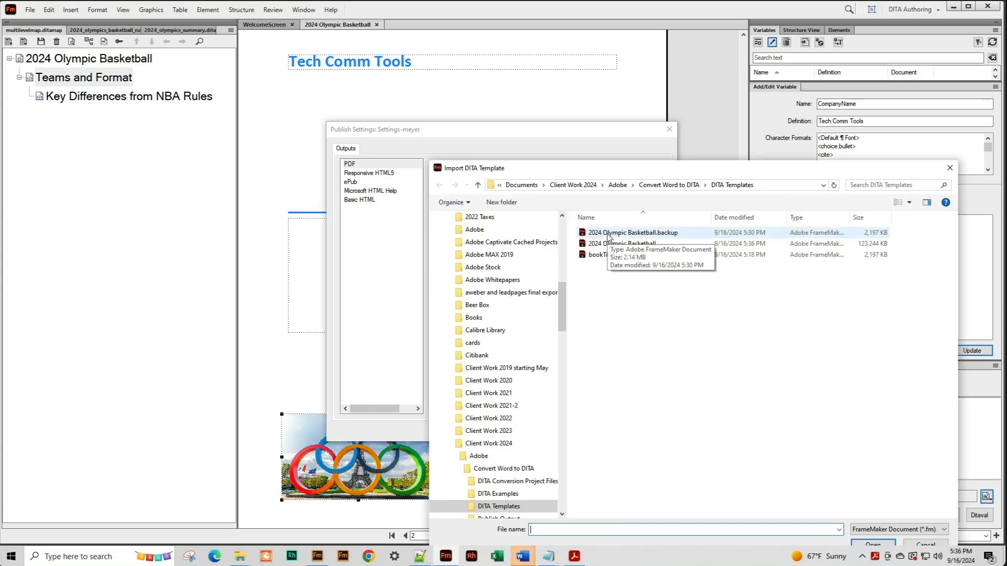
left_click(606, 245)
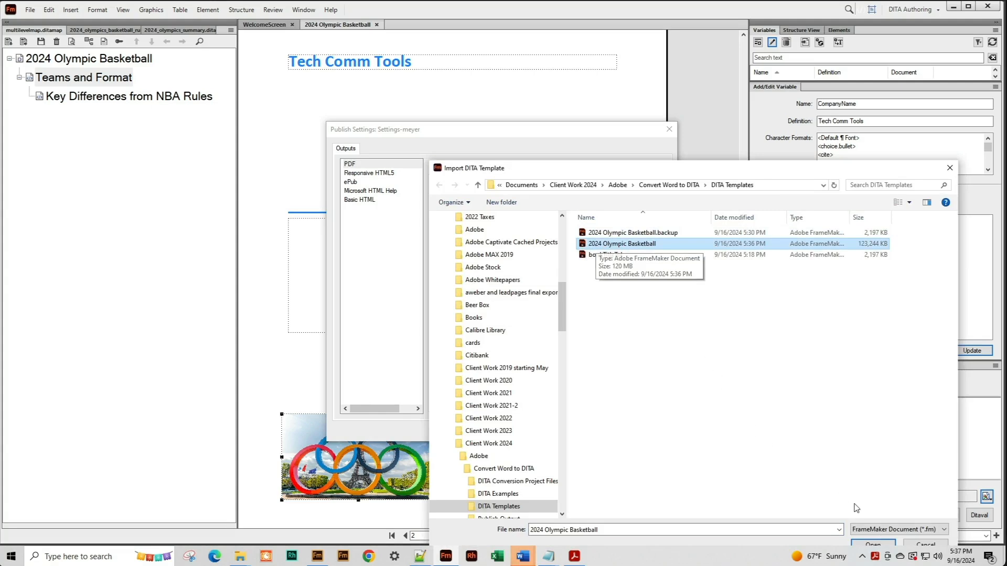
left_click(872, 546)
left_click(535, 326)
left_click(607, 433)
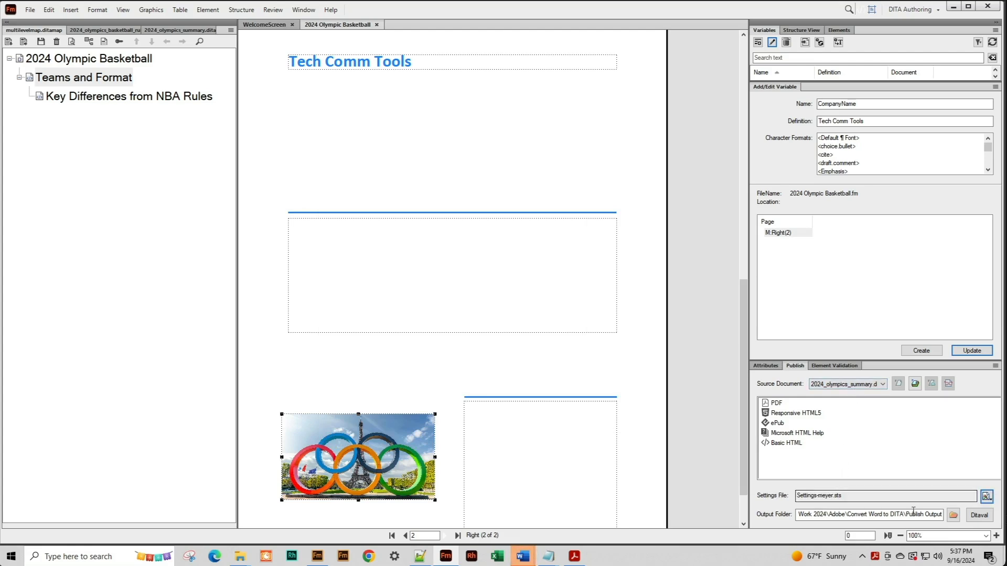
- Publish the 2024_olympics_summary map to PDF and open the resulting file
double_click(767, 407)
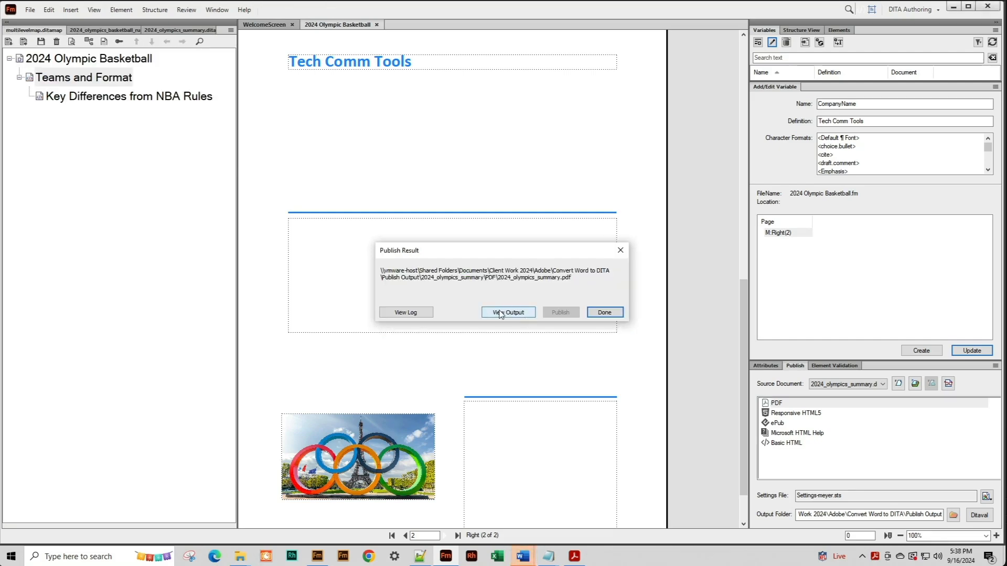
left_click(508, 313)
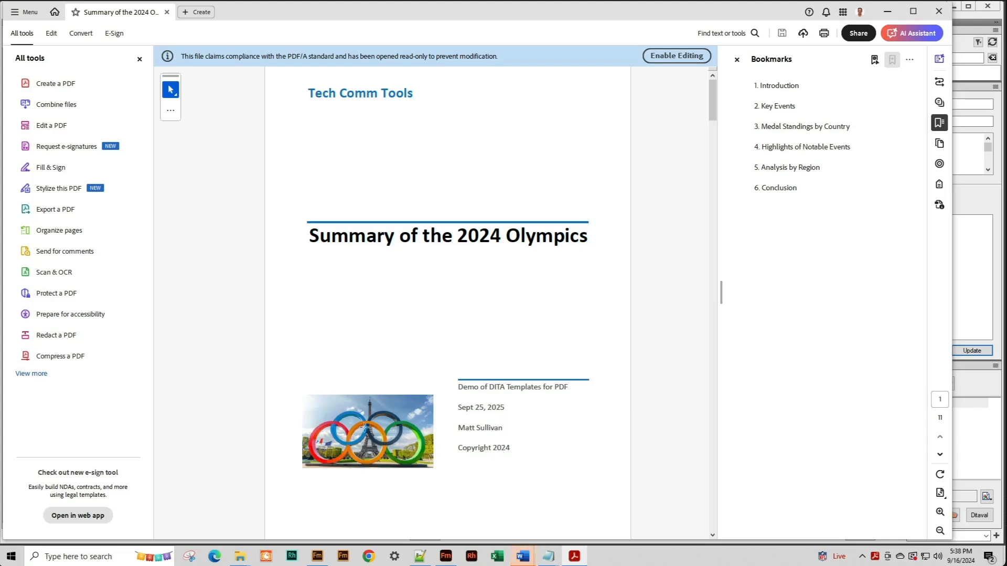
- Review the published PDF from the contents page through the chapters to the index, and close it to return to FrameMaker
left_click(713, 355)
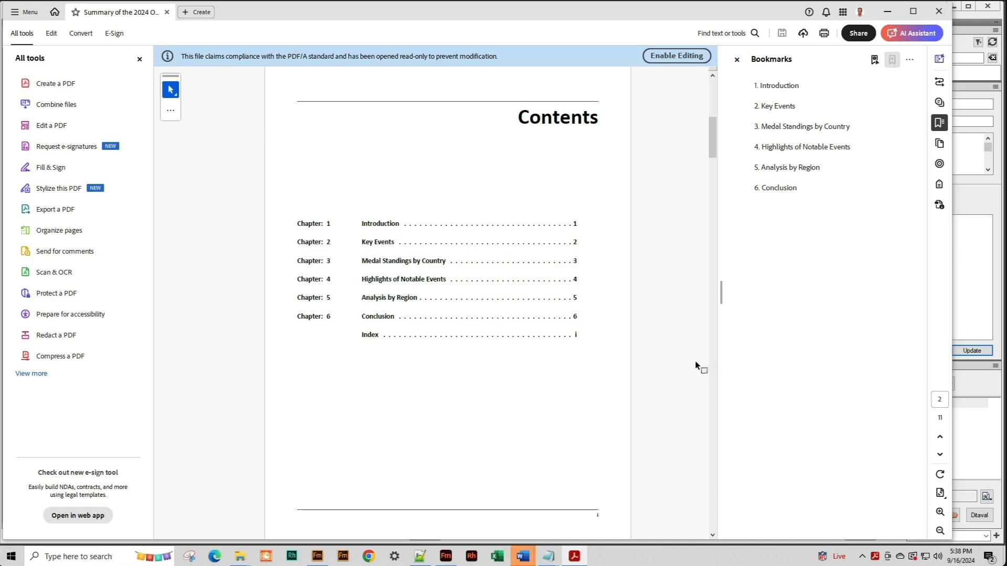
left_click(714, 372)
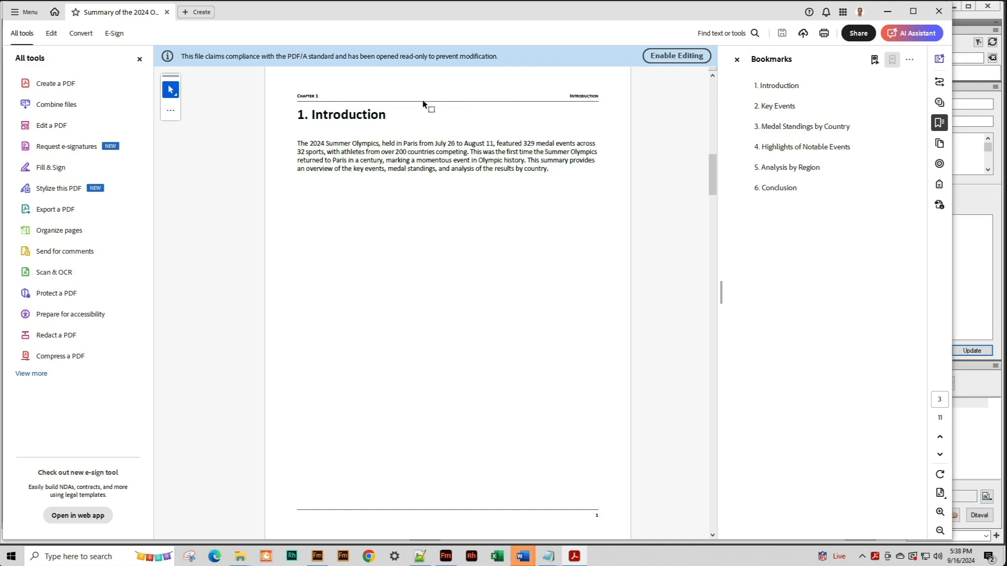
left_click(713, 437)
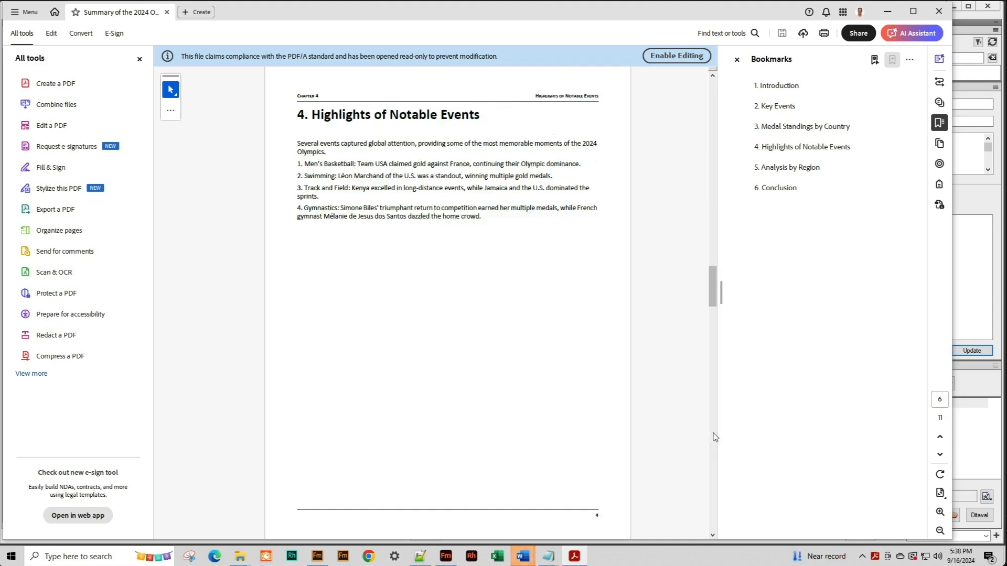
left_click(714, 436)
left_click(714, 437)
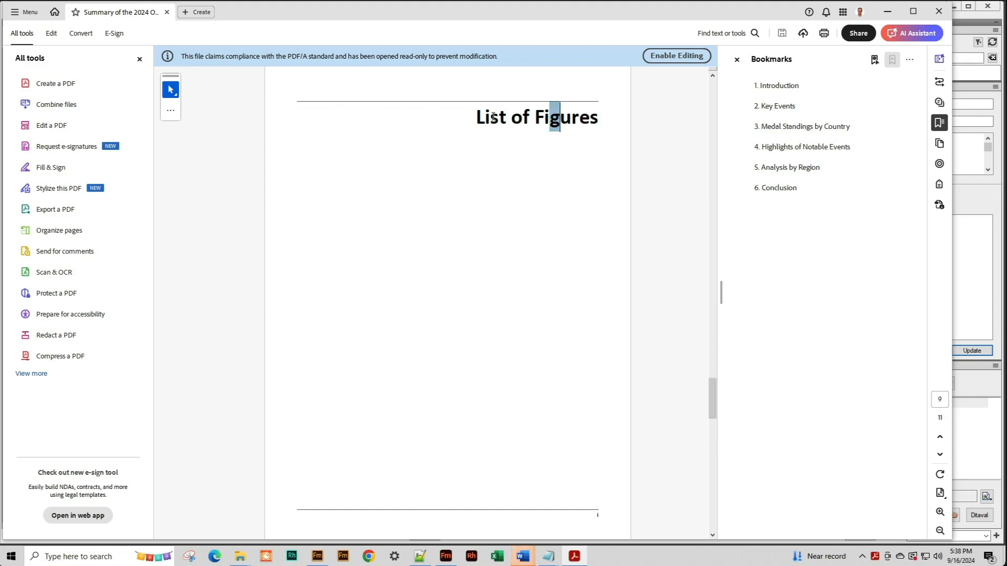
triple_click(556, 116)
left_click_drag(713, 405, 724, 528)
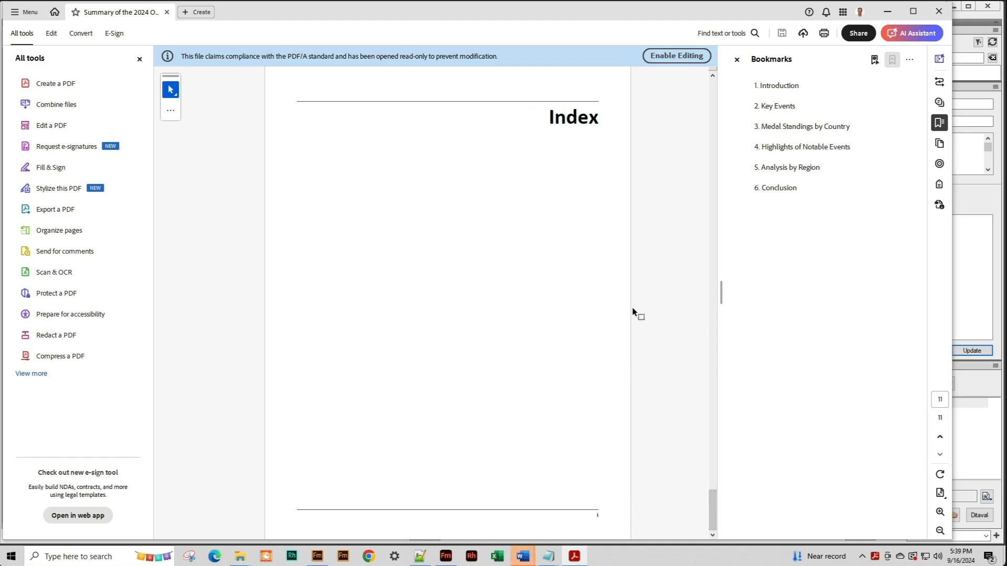
left_click(167, 12)
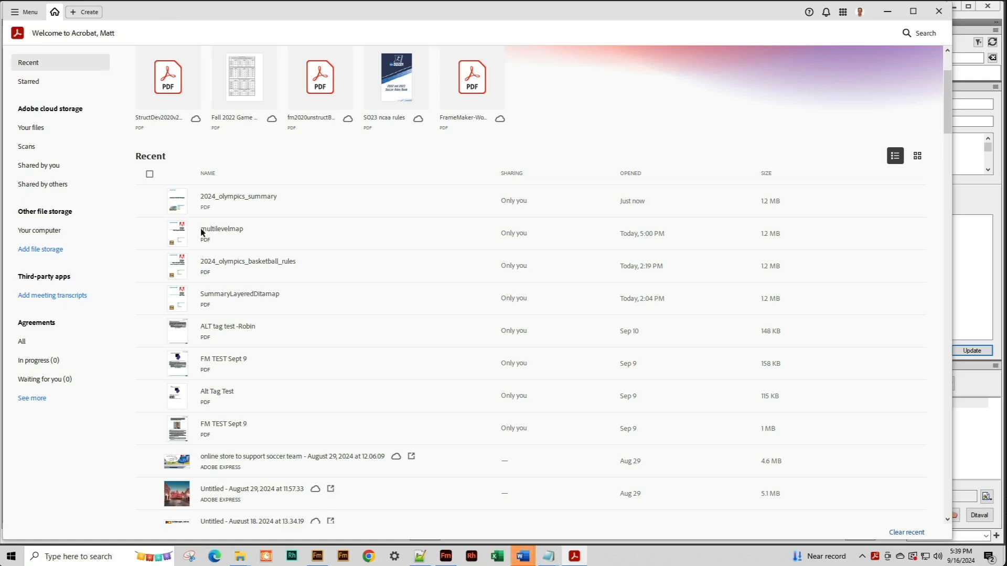
key("alt+Tab")
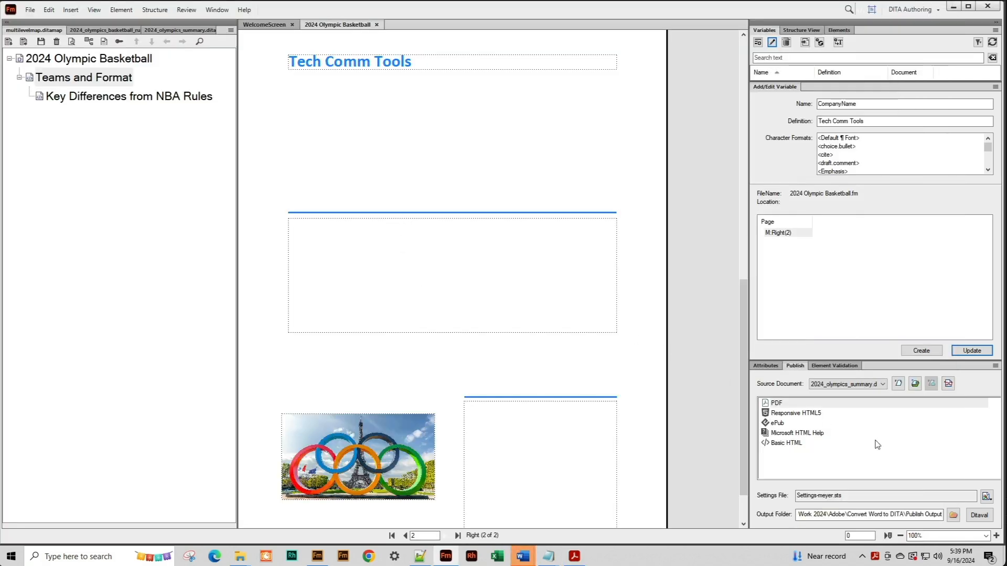
- In the Settings-meyer PDF publish settings, disable generating the List of Figures and List of Tables, and save the settings
left_click(987, 498)
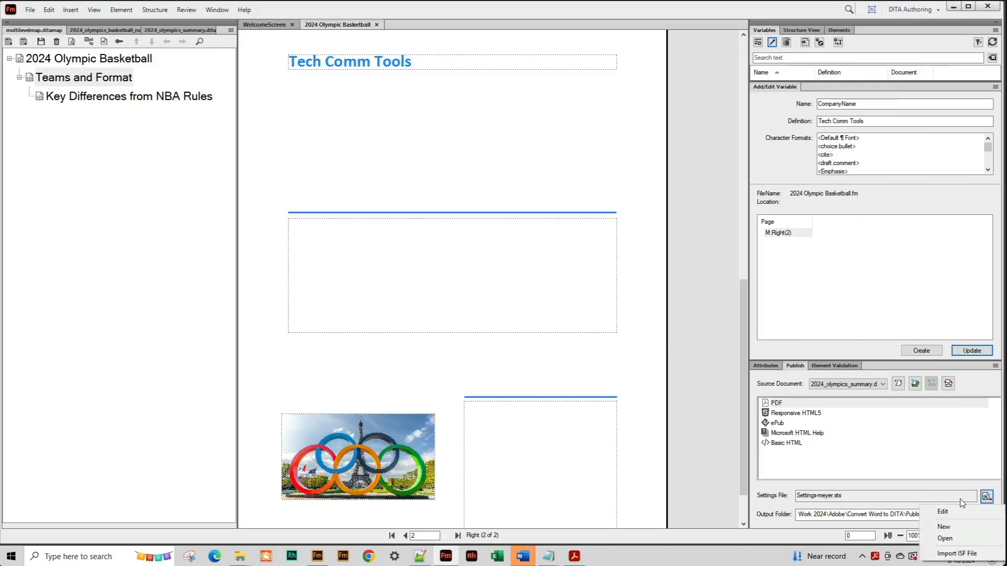
left_click(942, 508)
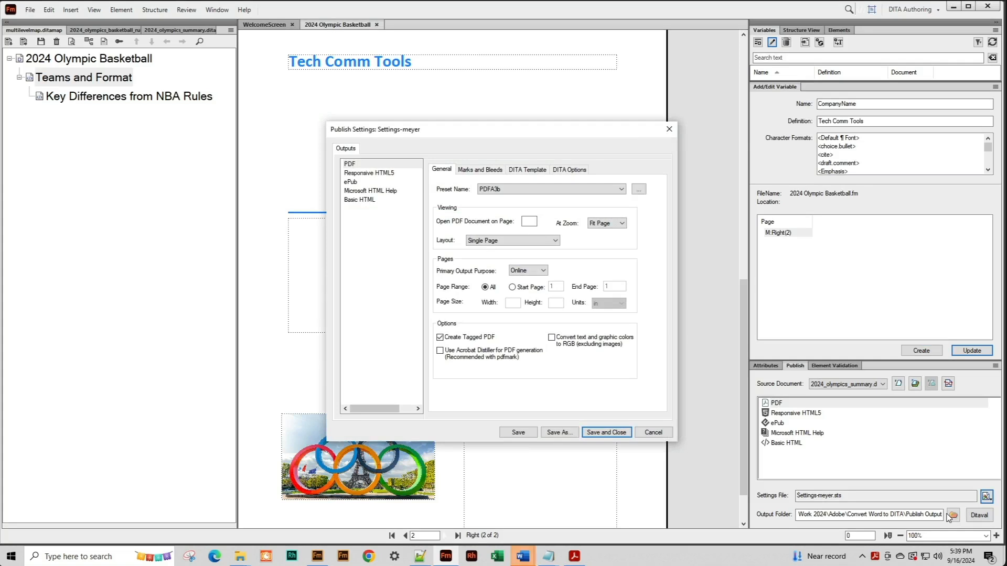
left_click(571, 170)
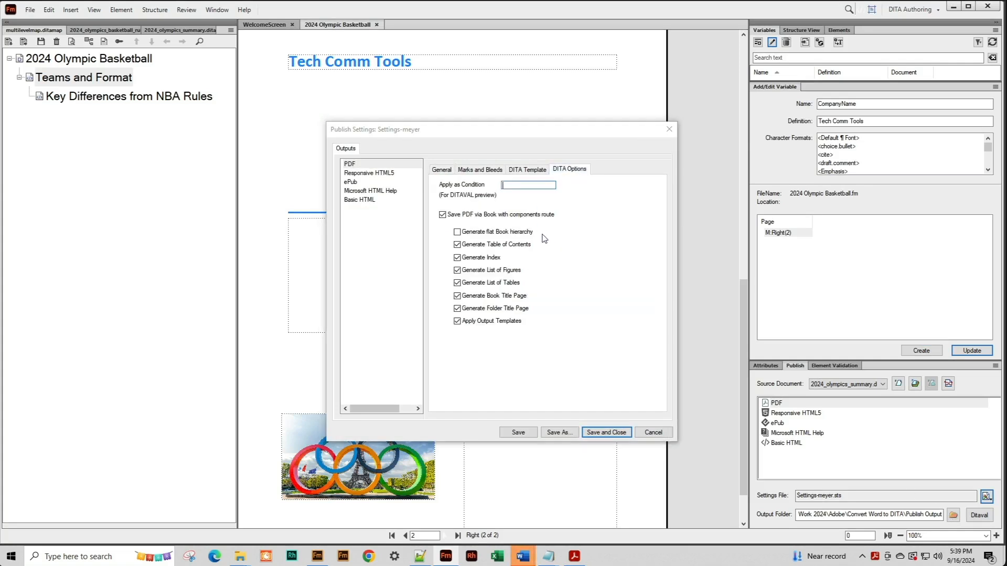
left_click(457, 271)
left_click(458, 284)
left_click(615, 432)
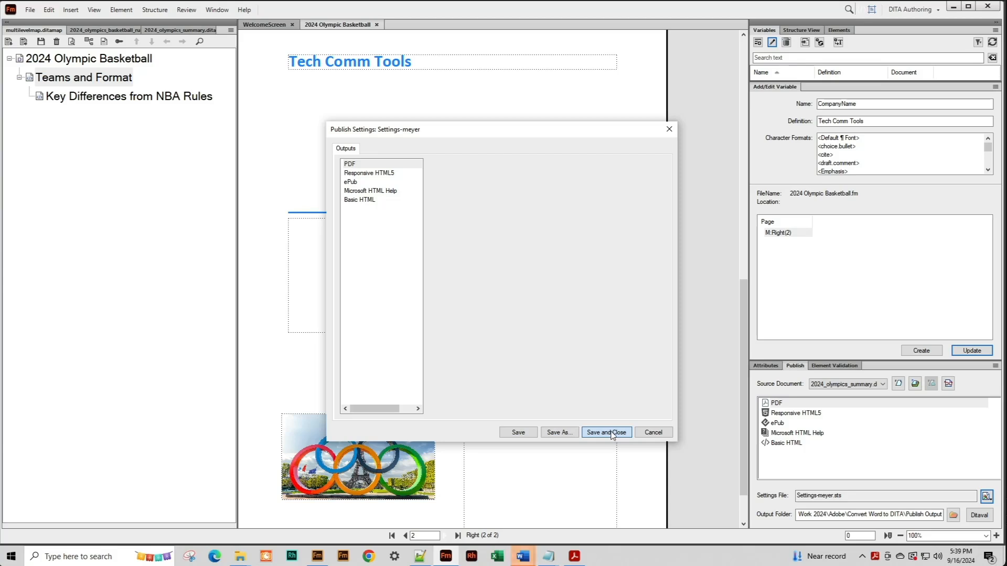
left_click(613, 434)
- Publish the 2024_olympics_summary map to PDF again and review the output from the title page to the last page
double_click(776, 403)
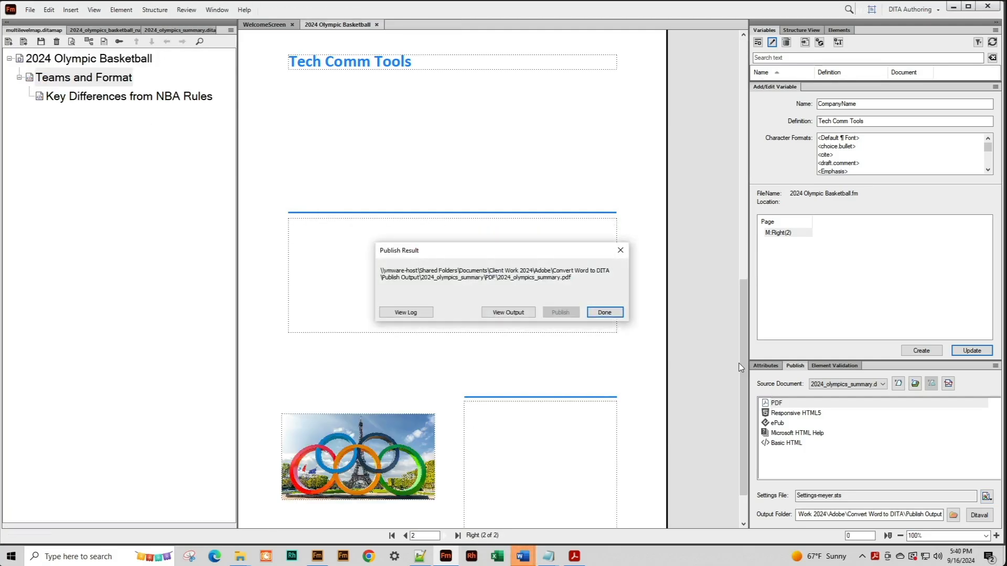
left_click(507, 314)
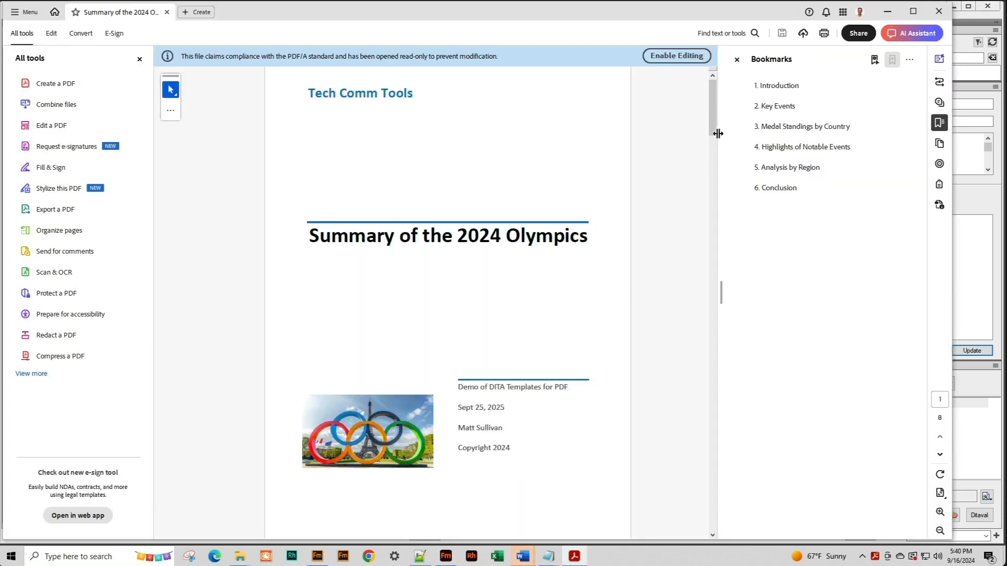
left_click_drag(714, 122, 719, 540)
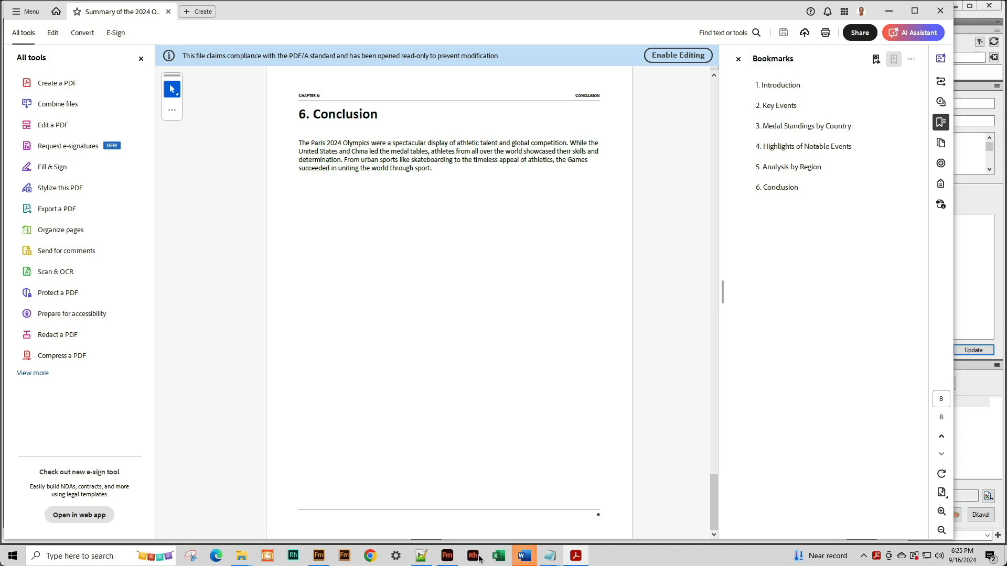
- Return to FrameMaker and examine the full list of DITA template assignments in the Settings-meyer PDF publish settings
left_click(961, 283)
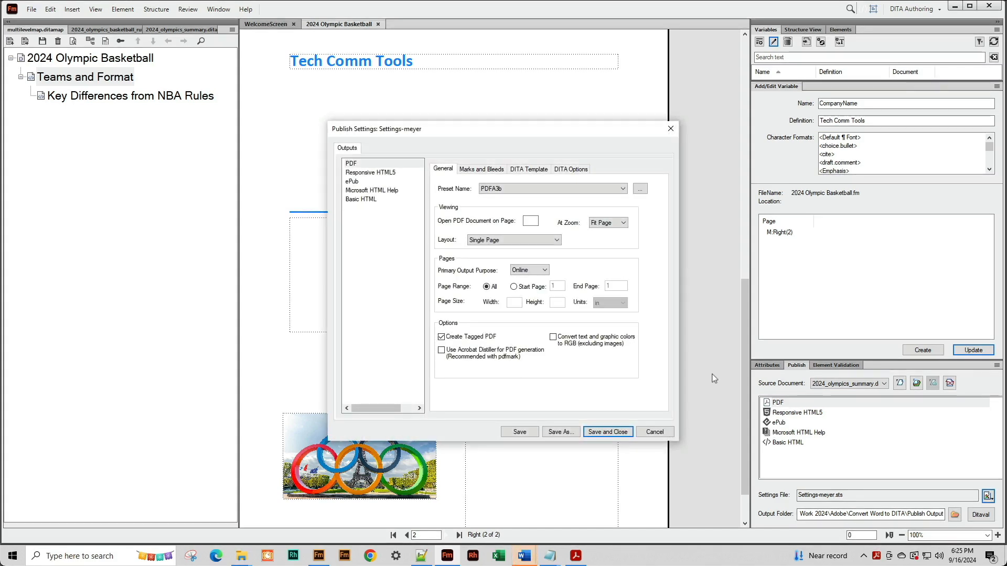
left_click(530, 169)
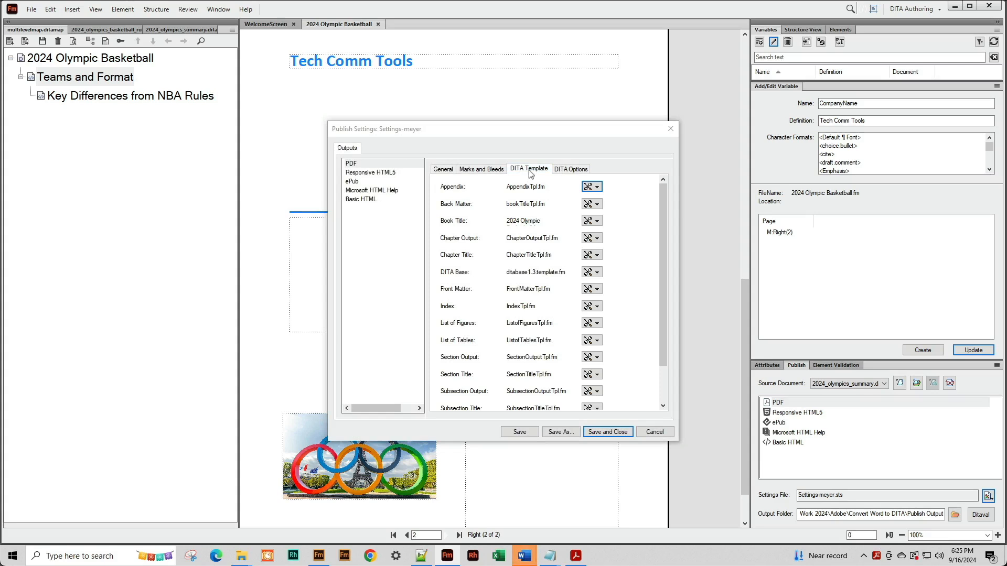
scroll(532, 310, "down", 1)
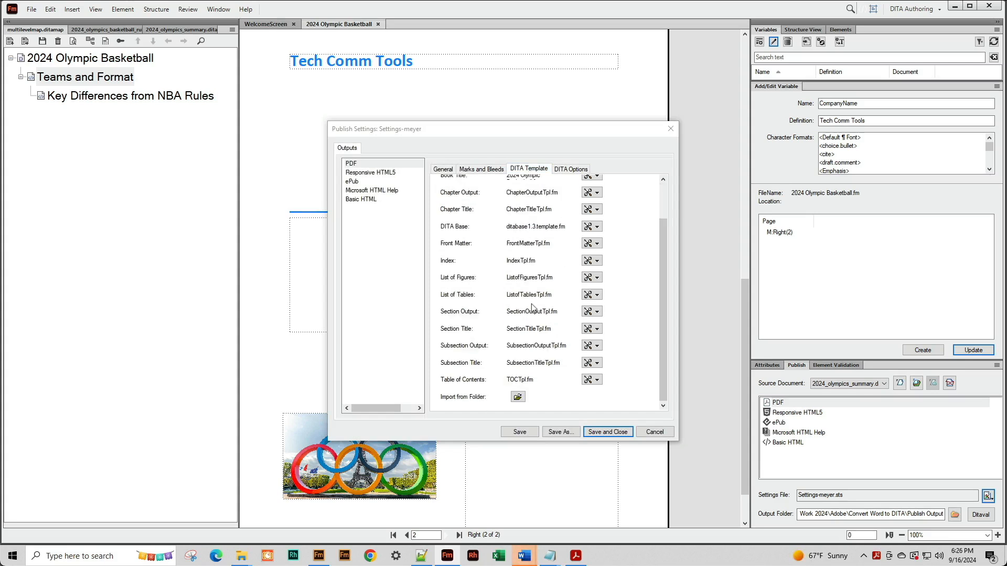